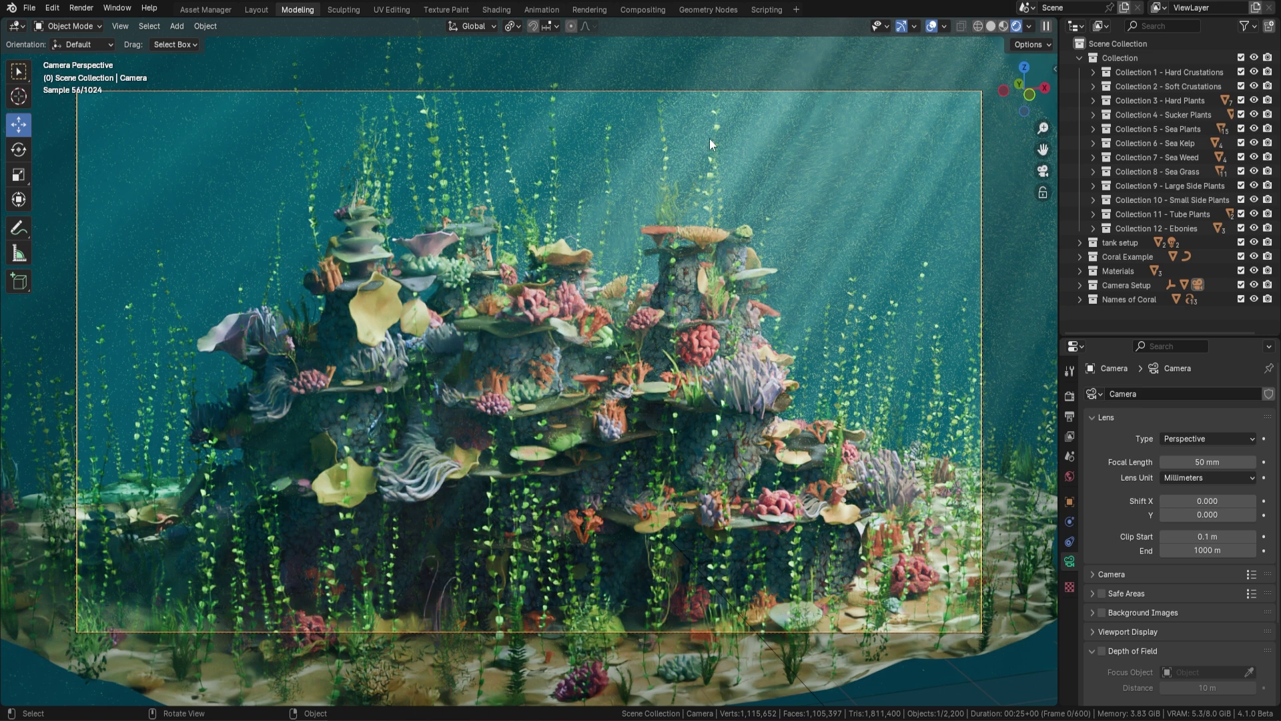
Step: Examine the reef tank scene outside the camera view and the compositing node tree
middle_drag(780, 345, 696, 332)
scroll(696, 332, down, 4)
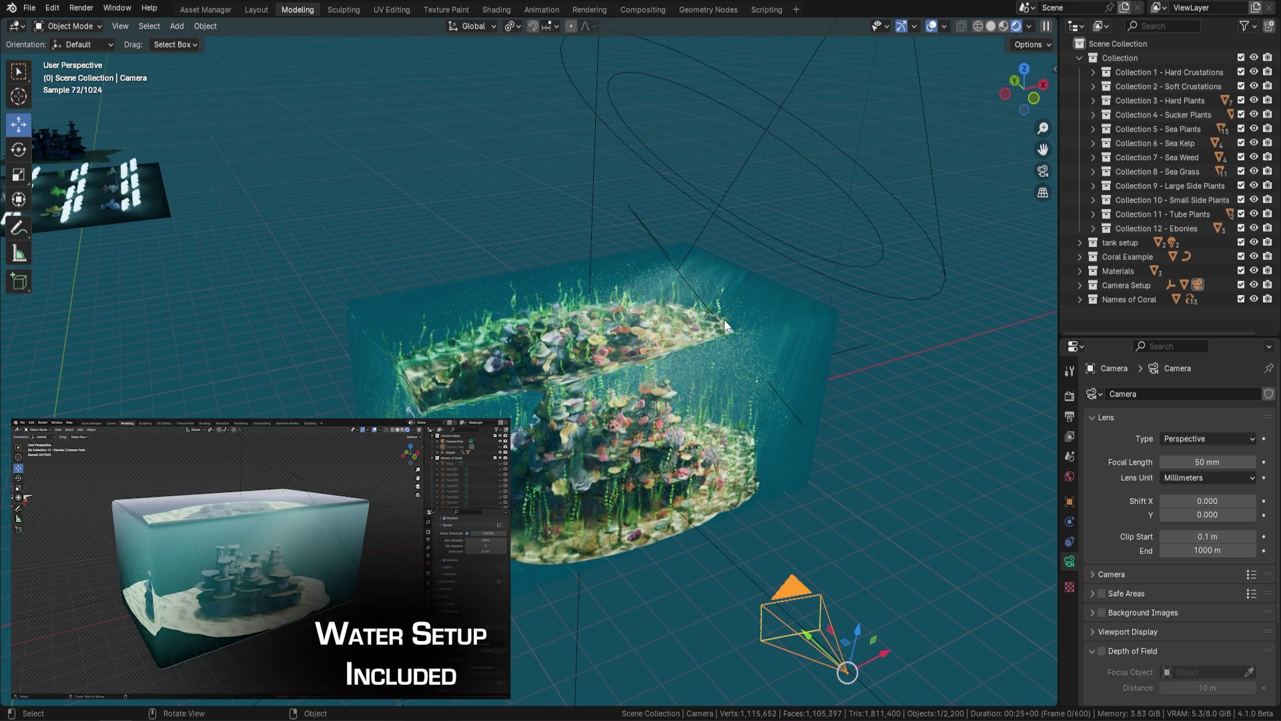
click(639, 9)
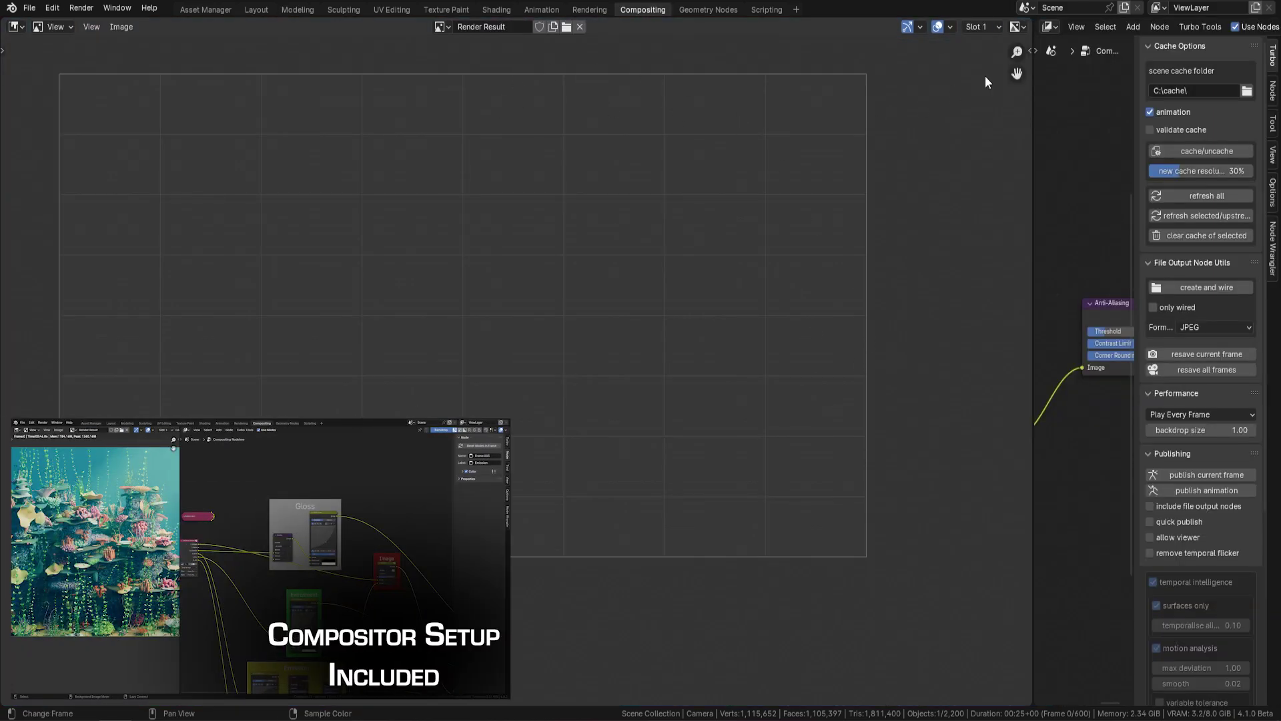
drag(1034, 100, 325, 182)
scroll(643, 295, down, 5)
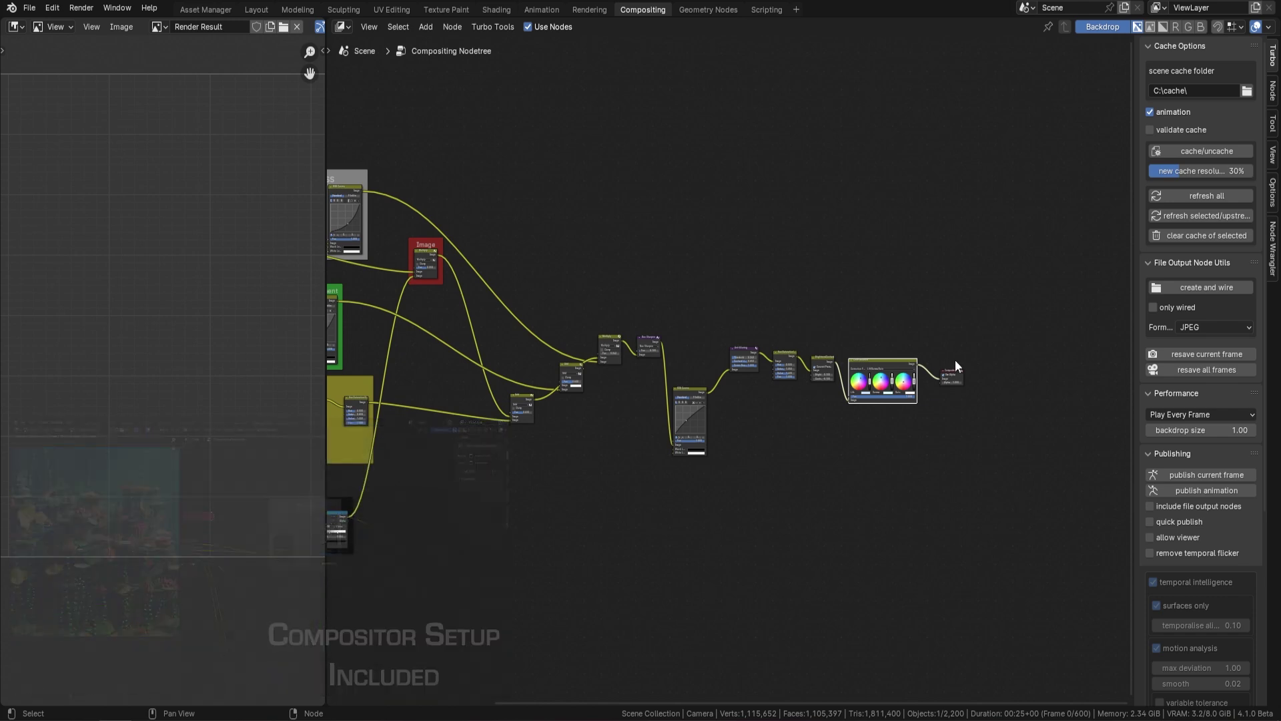
click(297, 9)
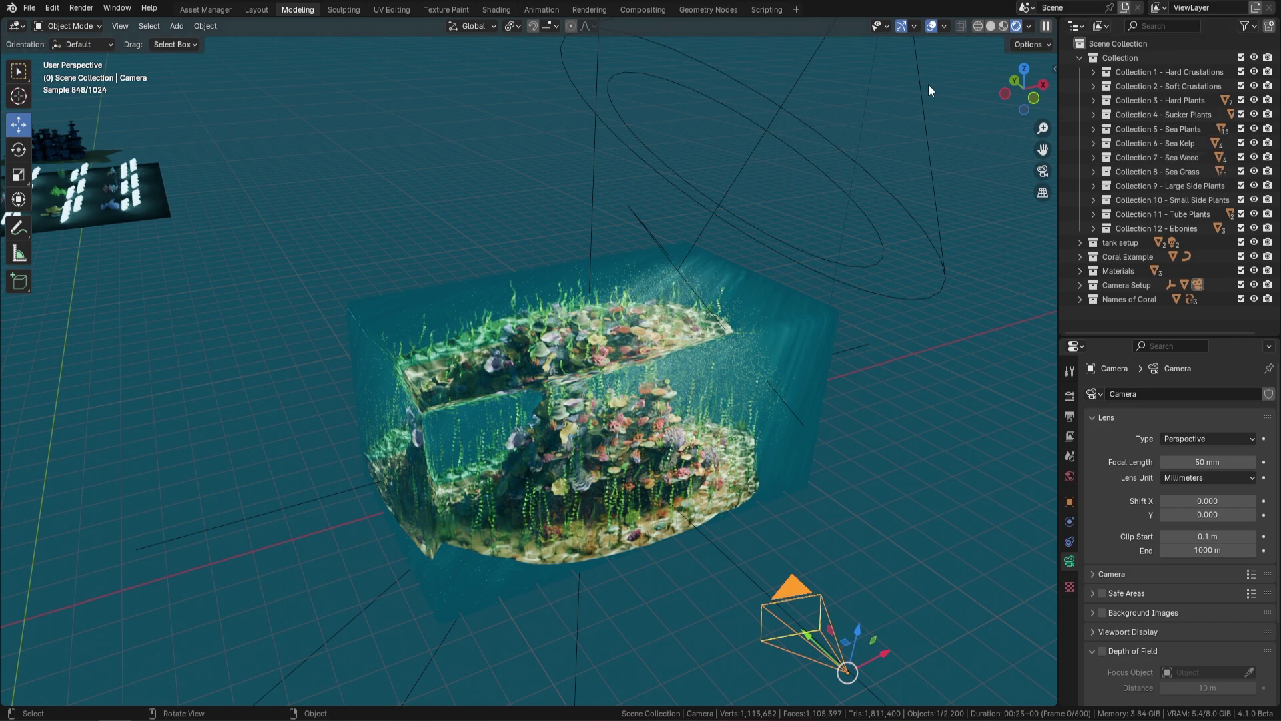
Step: Show the scene in solid shading and frame the Coral Walls material sphere on the asset board
click(990, 25)
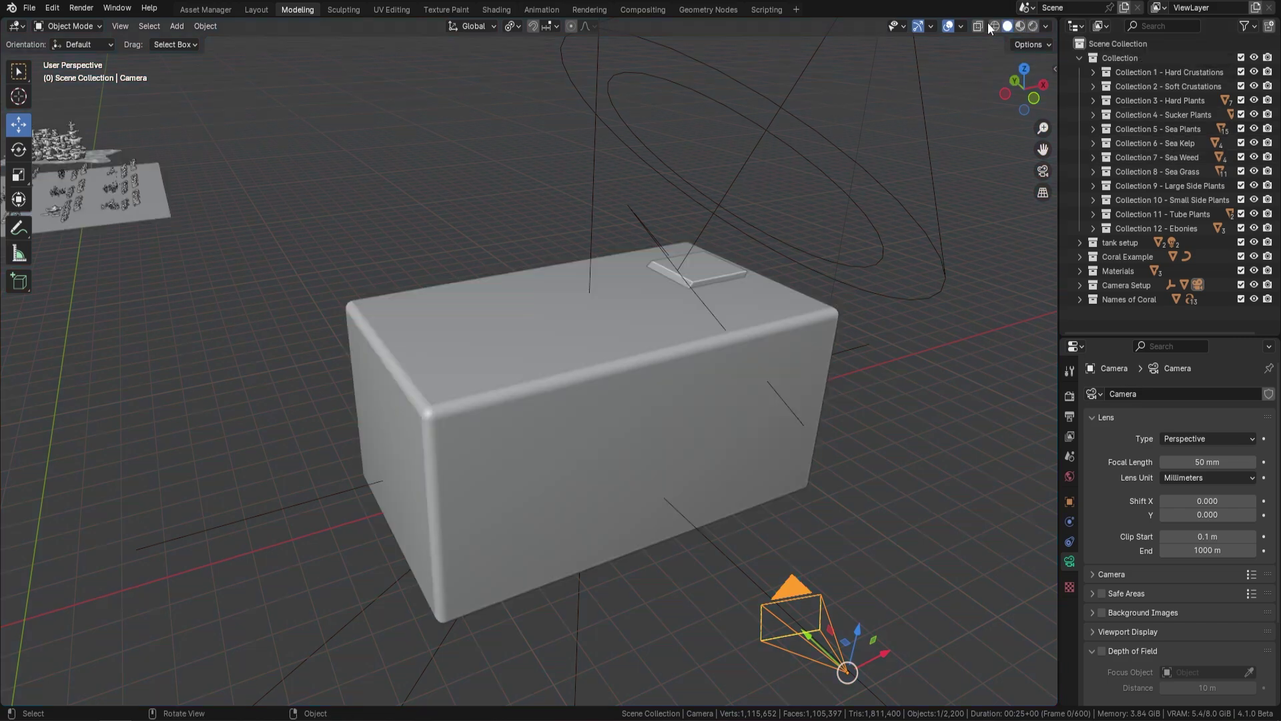
middle_drag(381, 177, 390, 226)
scroll(391, 230, down, 3)
shift+middle_drag(331, 427, 616, 214)
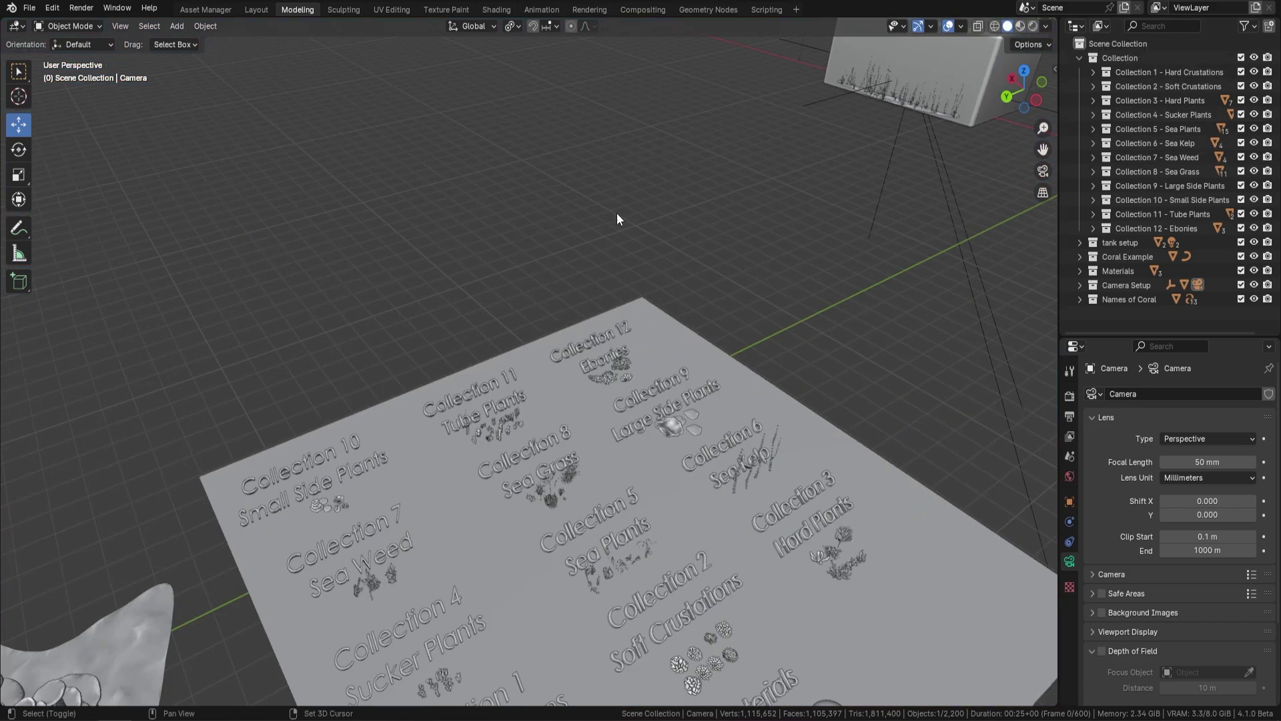
shift+middle_drag(615, 300, 640, 199)
middle_drag(787, 166, 657, 208)
click(637, 500)
key(KP_Decimal)
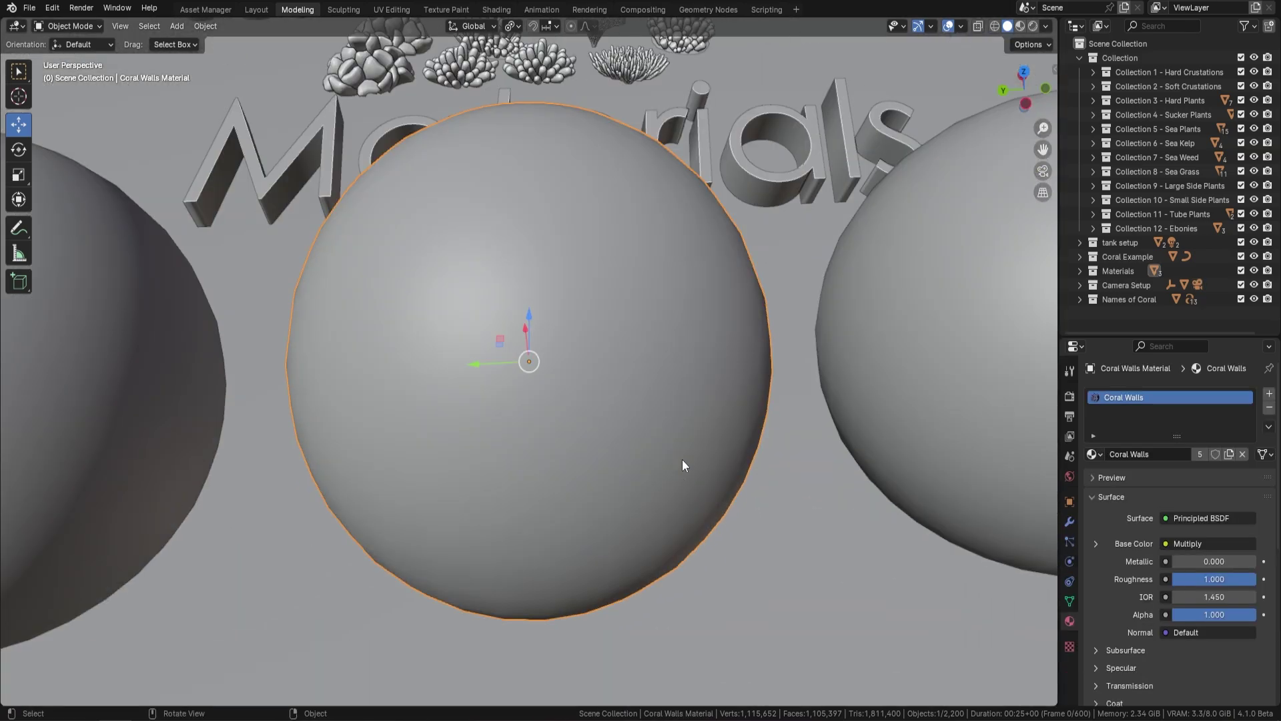
Step: Frame the flower-shaped coral in the Small Side Plants collection and switch the viewport to Material Preview shading
scroll(682, 459, down, 10)
scroll(674, 440, down, 2)
shift+middle_drag(683, 315, 686, 394)
scroll(668, 399, up, 2)
scroll(670, 374, up, 2)
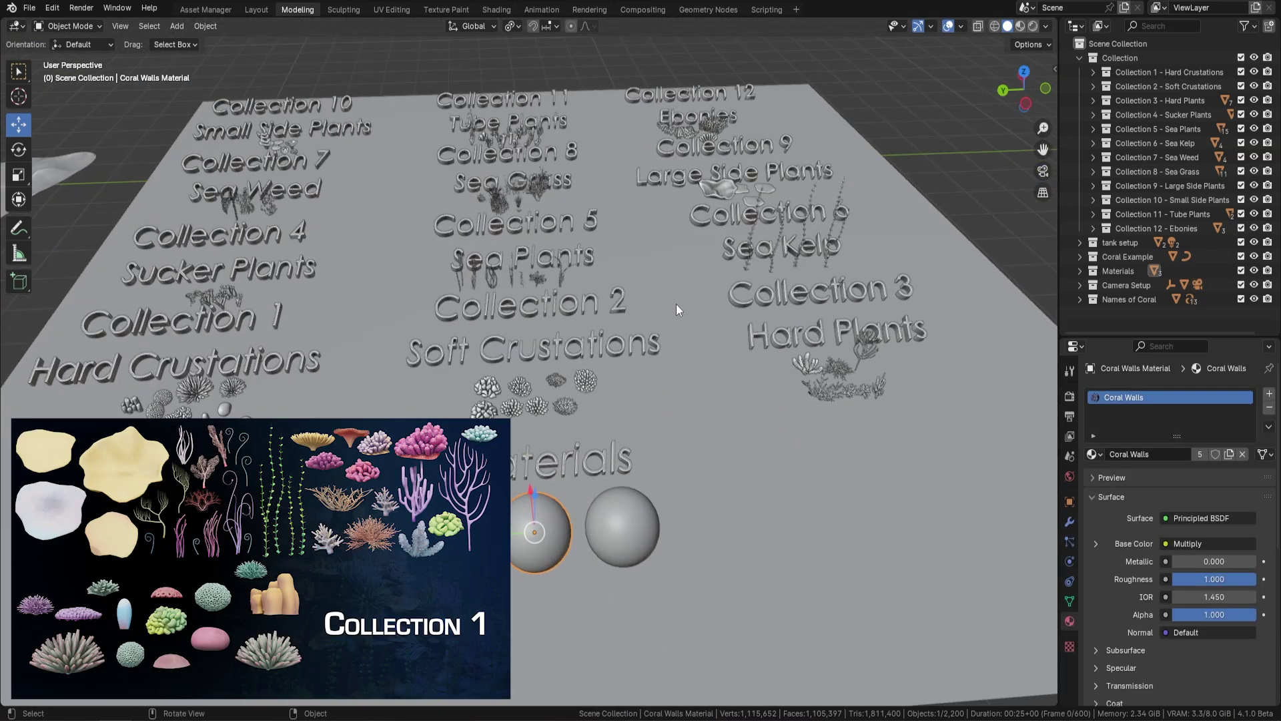
shift+middle_drag(675, 303, 683, 342)
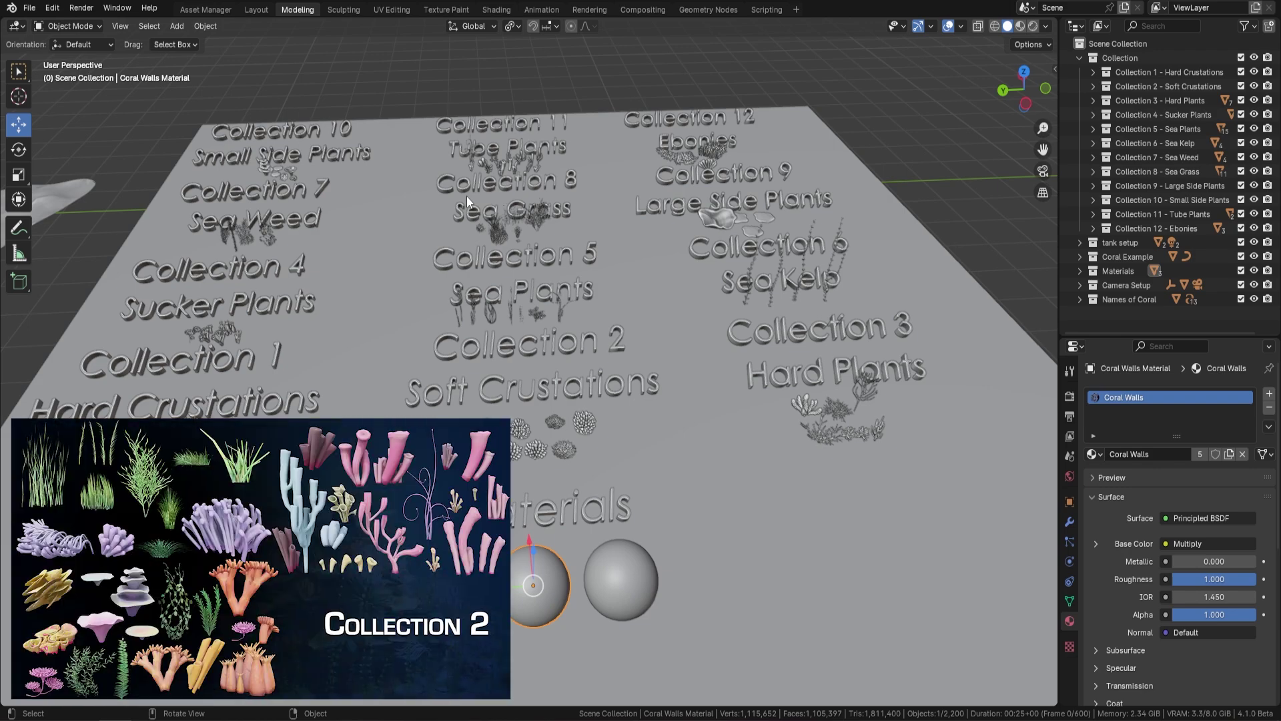
shift+middle_drag(310, 178, 621, 419)
scroll(617, 415, up, 3)
click(451, 313)
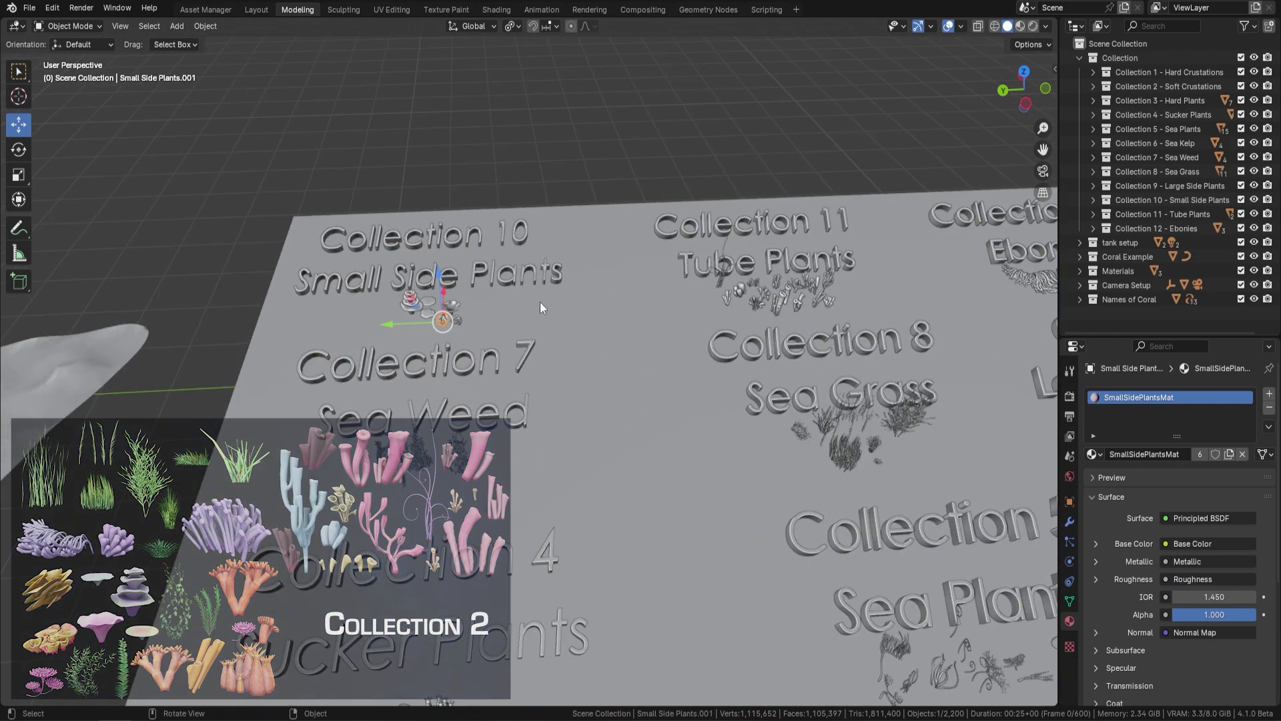
key(KP_Decimal)
middle_drag(539, 302, 454, 130)
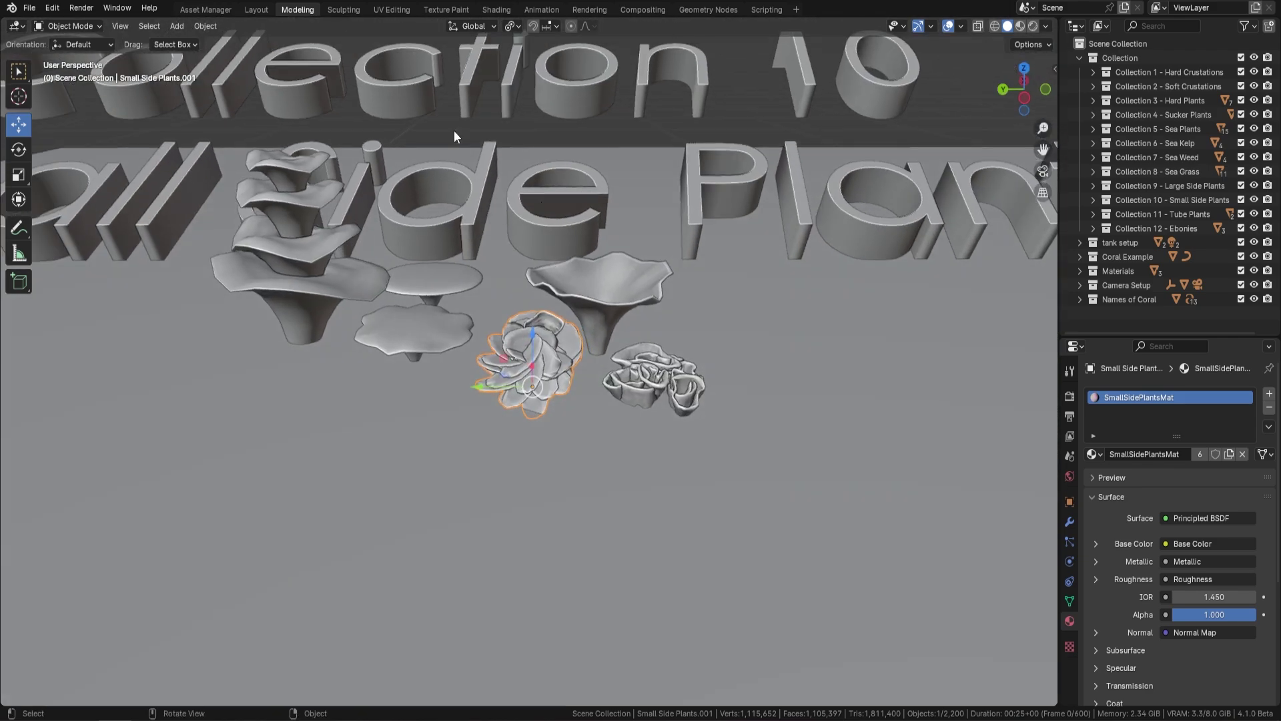
click(1020, 26)
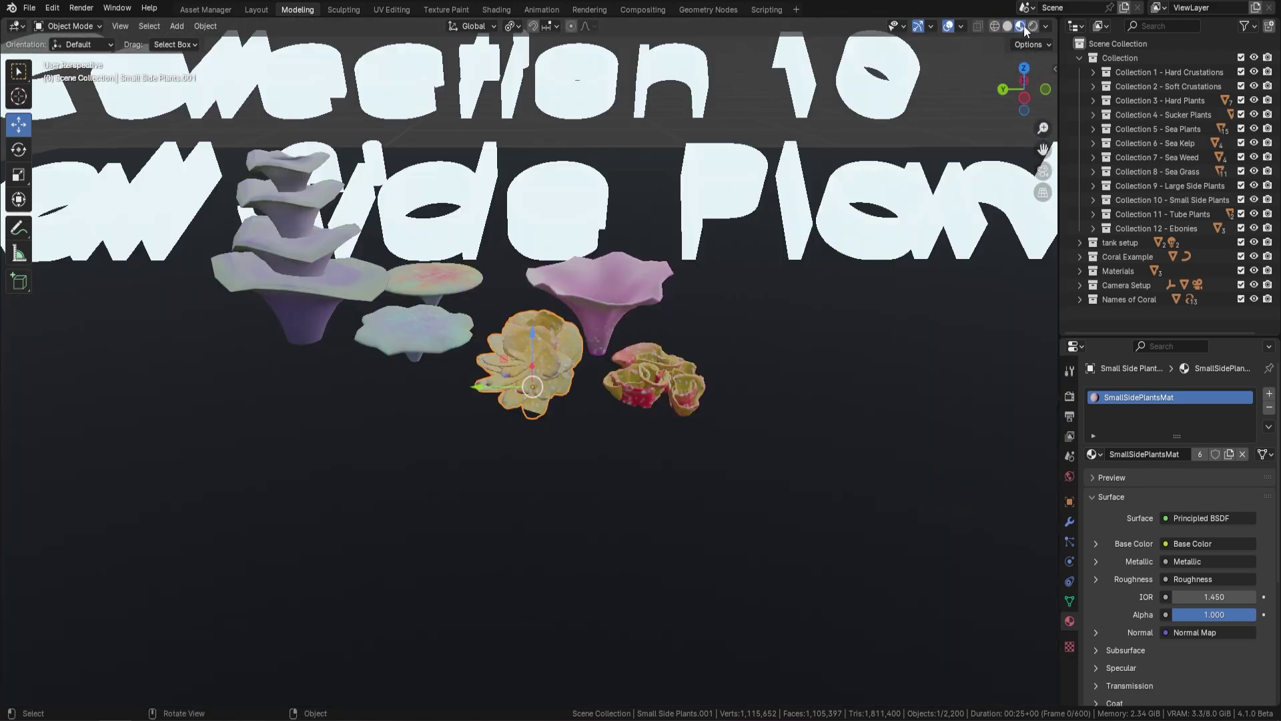
Step: Examine the labelled coral and plant collections and the three material spheres on the asset board
scroll(475, 394, down, 6)
middle_drag(690, 354, 604, 318)
scroll(603, 319, down, 3)
shift+middle_drag(707, 265, 504, 219)
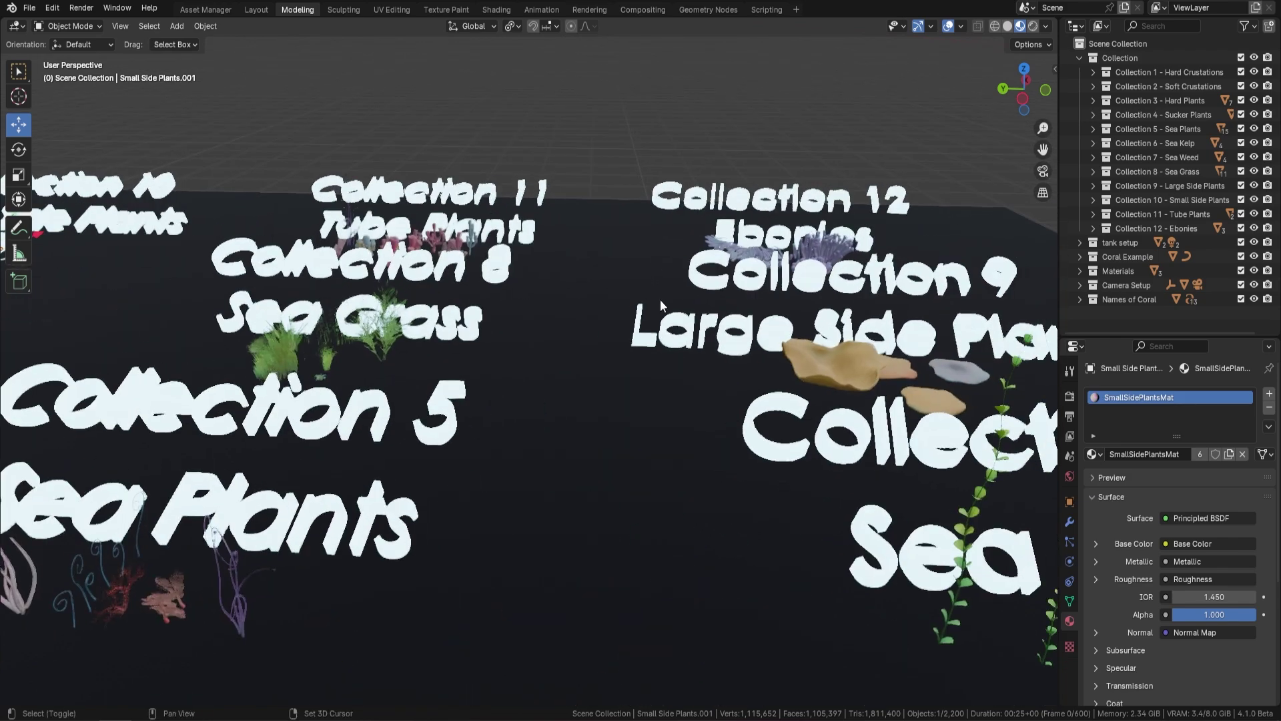
middle_drag(591, 357, 737, 345)
scroll(736, 344, down, 5)
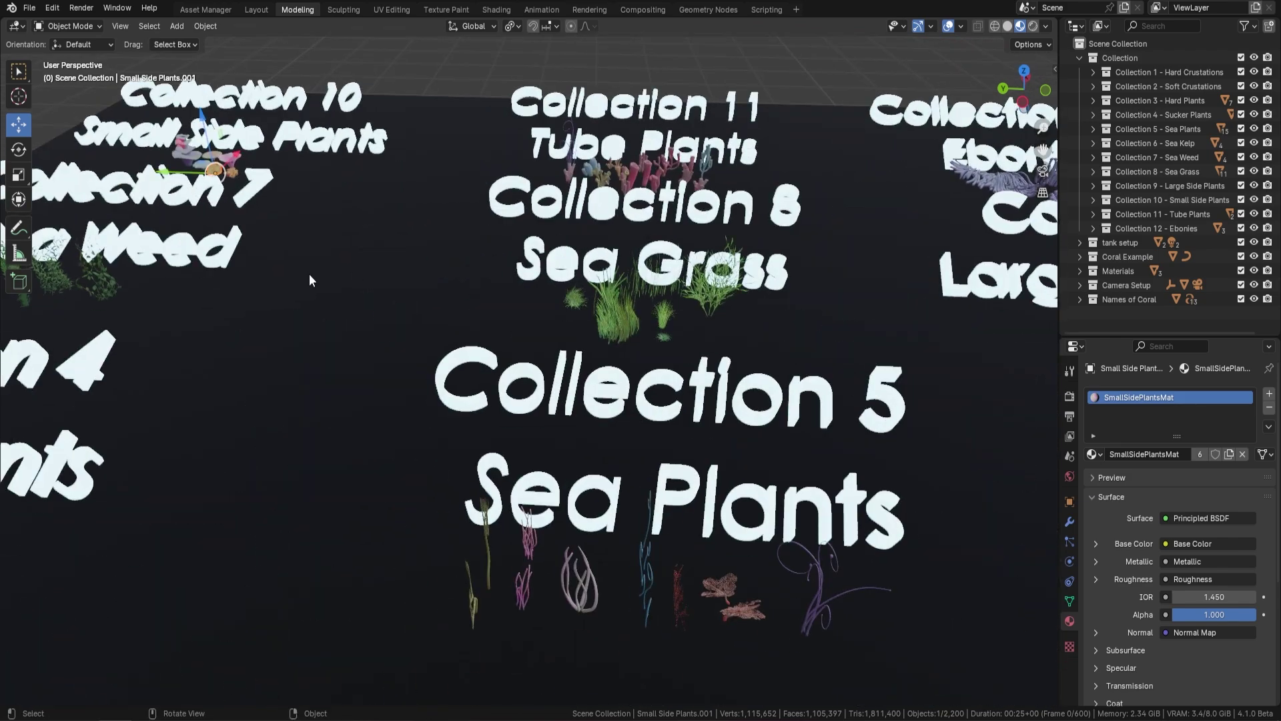
shift+middle_drag(503, 375, 470, 282)
shift+middle_drag(350, 390, 401, 319)
scroll(616, 541, down, 3)
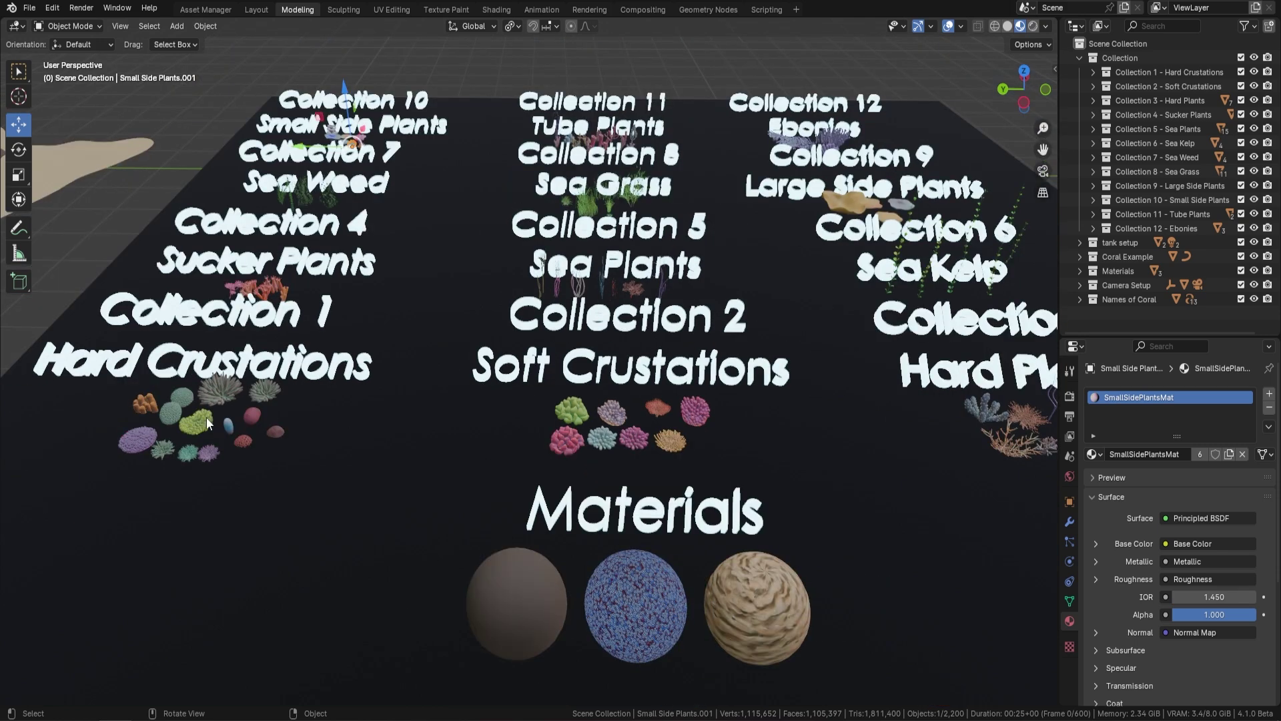
shift+middle_drag(798, 379, 597, 365)
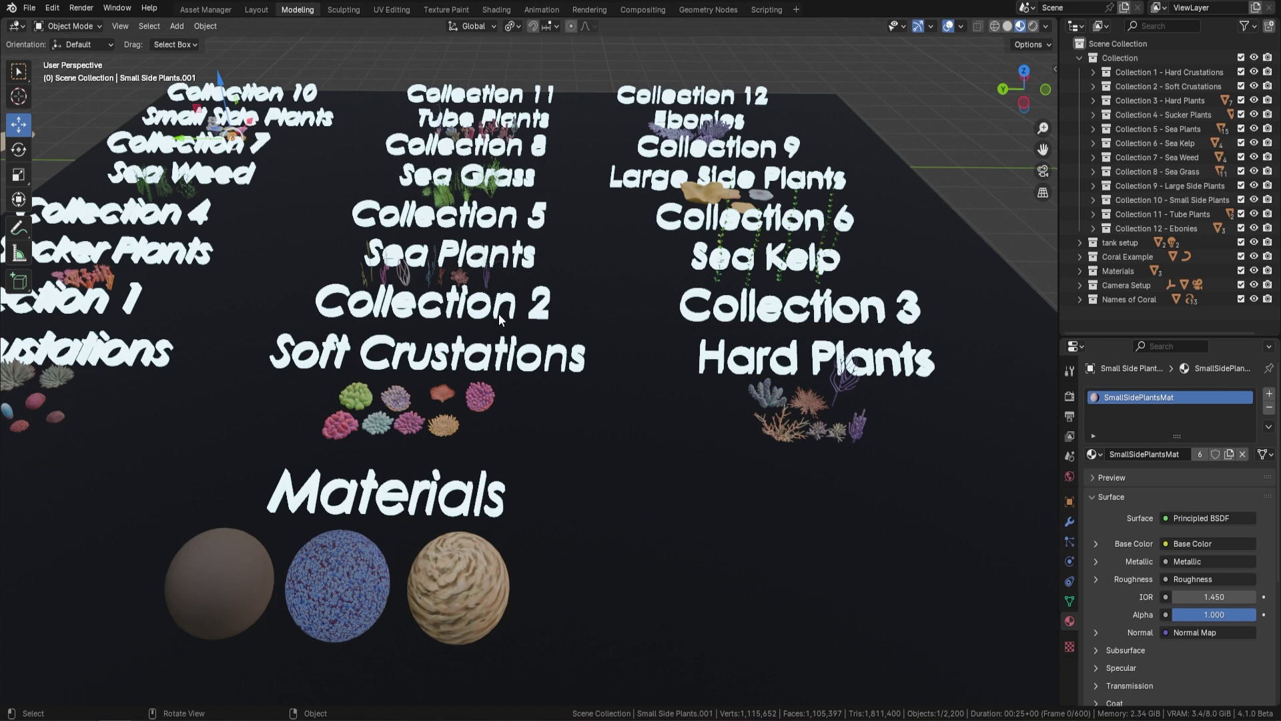
middle_drag(619, 309, 455, 238)
scroll(598, 392, up, 3)
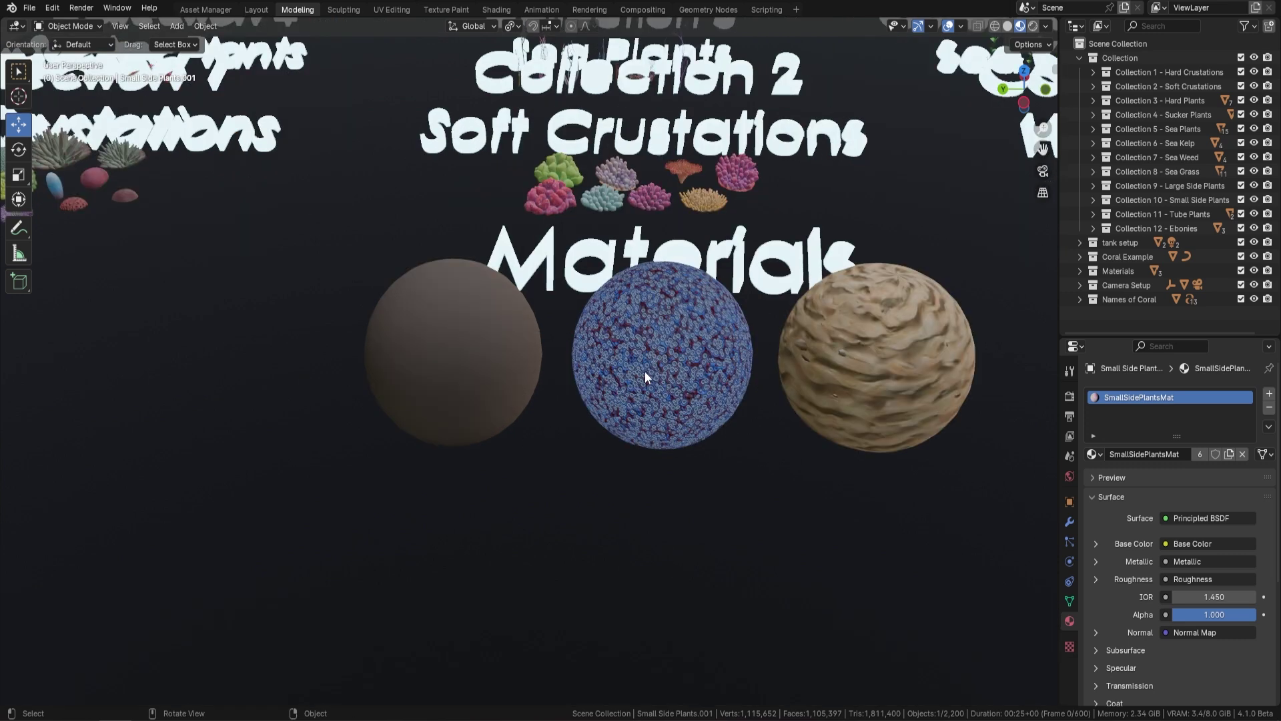
shift+middle_drag(704, 342, 669, 332)
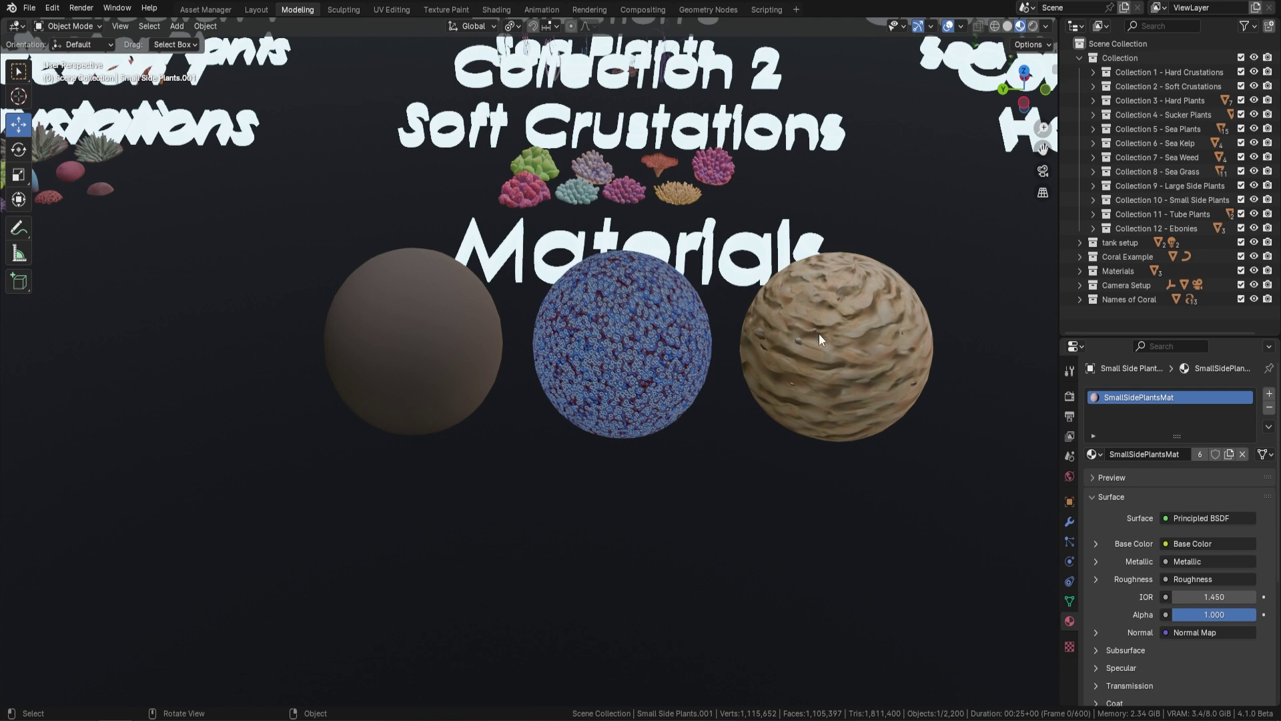
Step: Select the example Coral object and inspect the CoralGenerator settings in its Main modifier
scroll(612, 278, down, 13)
shift+middle_drag(460, 279, 541, 272)
scroll(579, 341, up, 9)
click(603, 145)
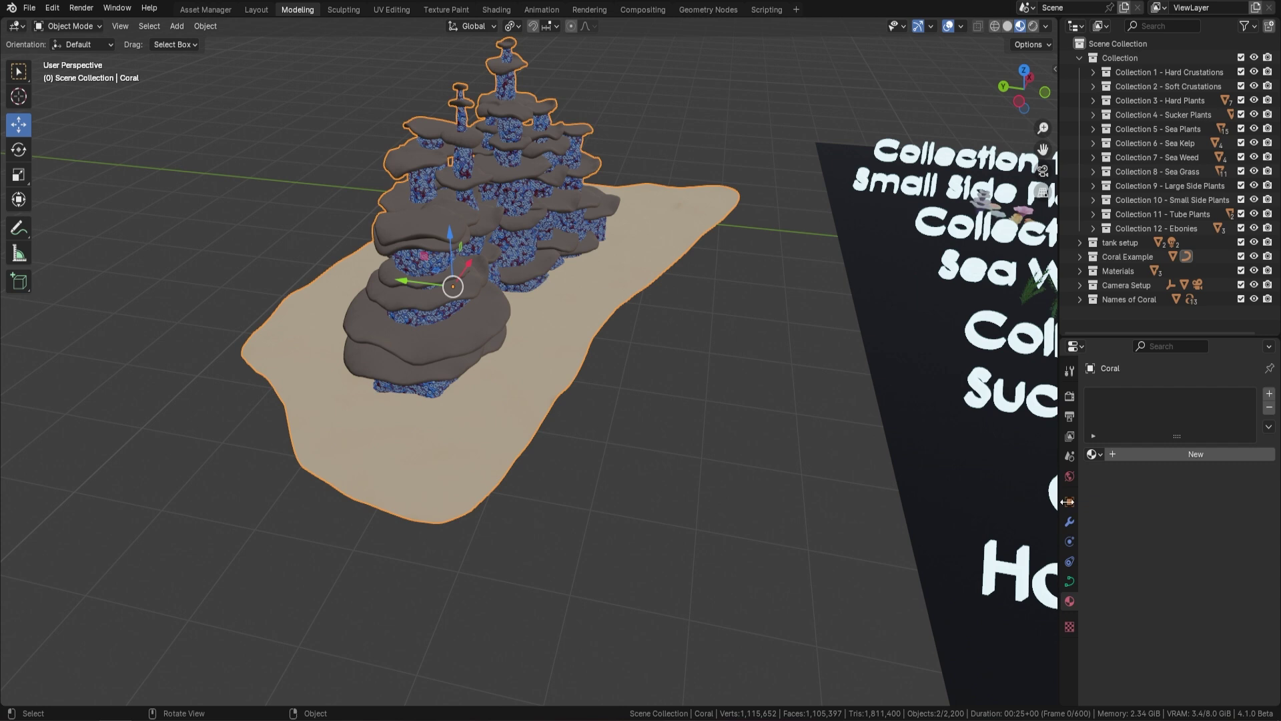
click(1069, 522)
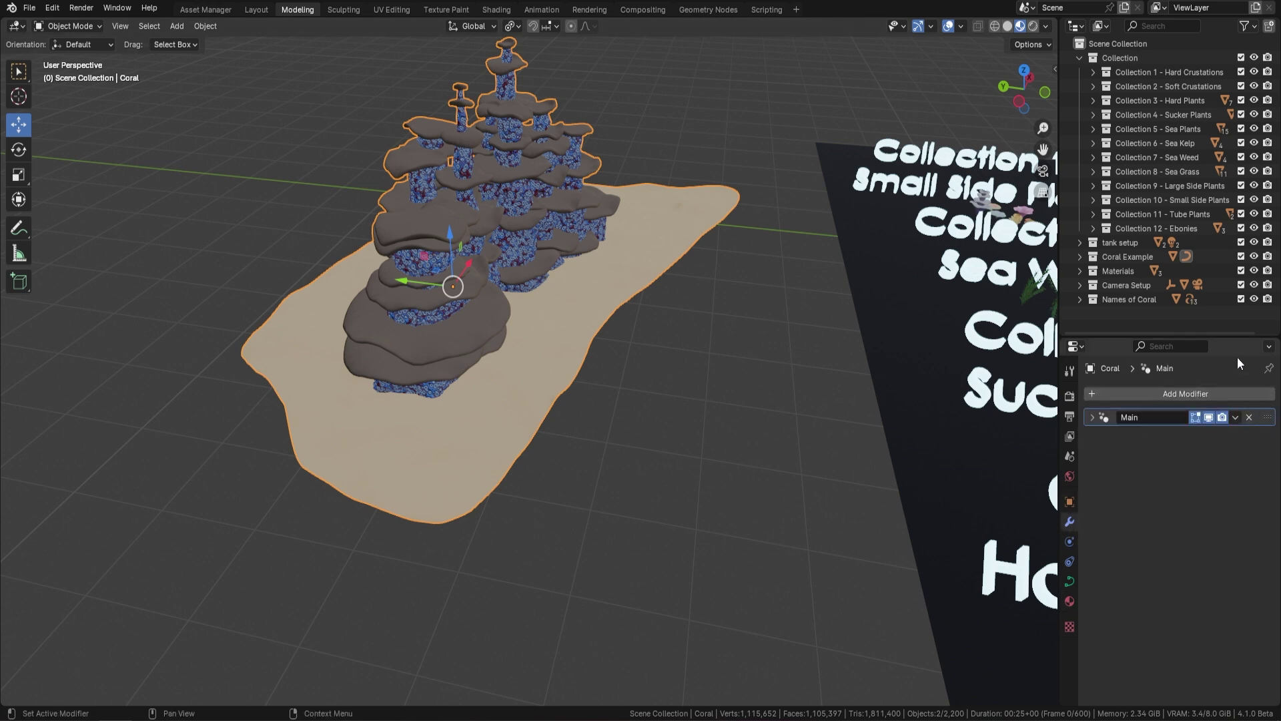
click(1099, 419)
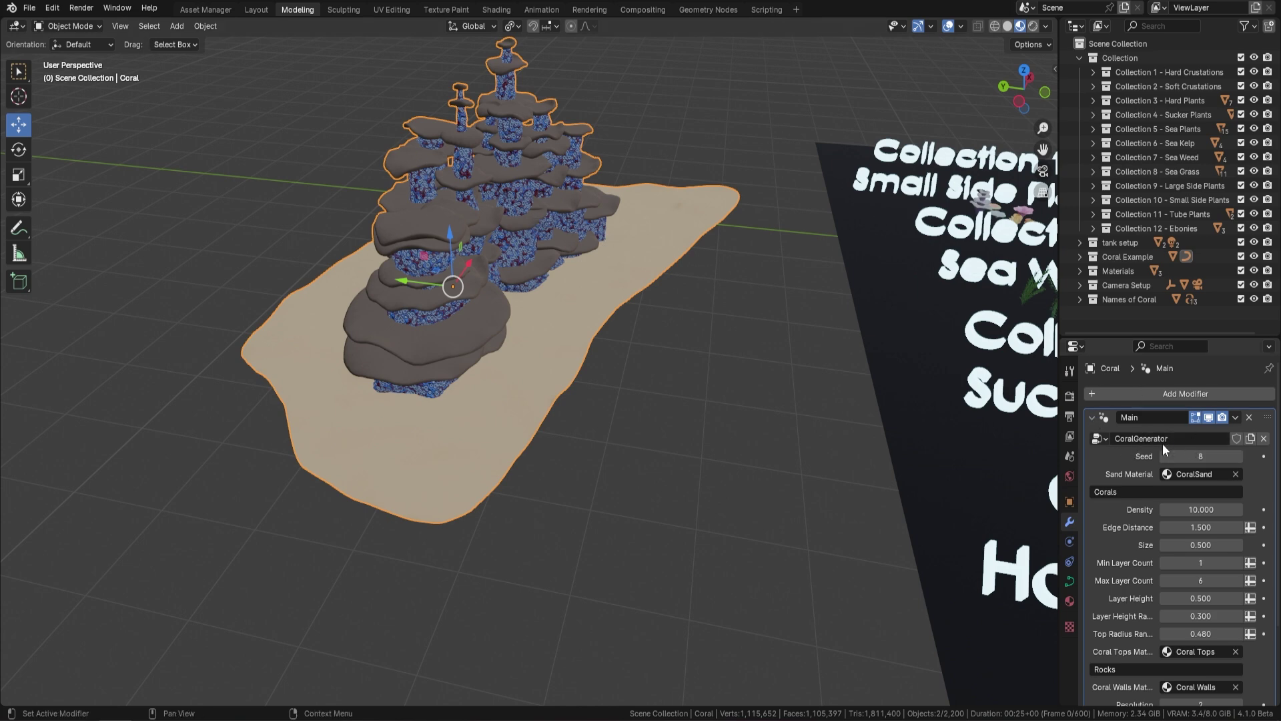
click(1092, 418)
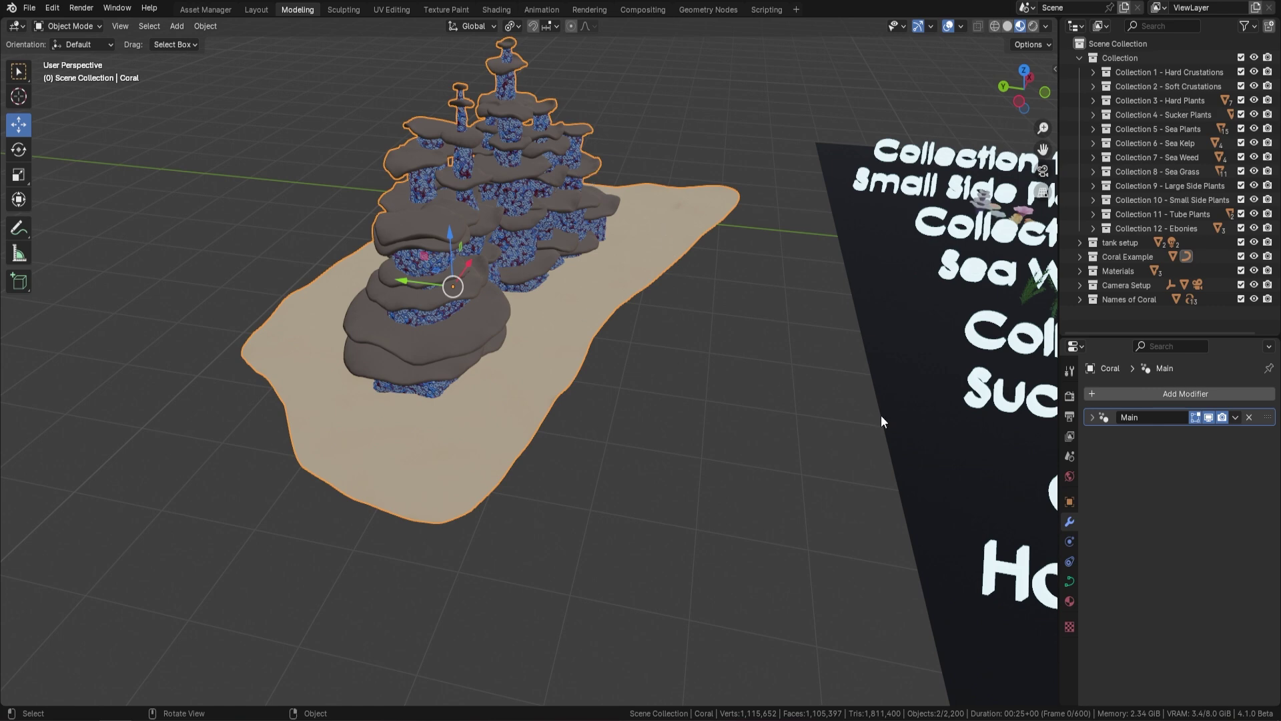
Step: Add a Bézier circle at the 3D cursor in the empty area beyond the water tank
scroll(627, 227, down, 8)
scroll(627, 227, down, 3)
middle_drag(655, 246, 663, 267)
shift+middle_drag(758, 250, 598, 192)
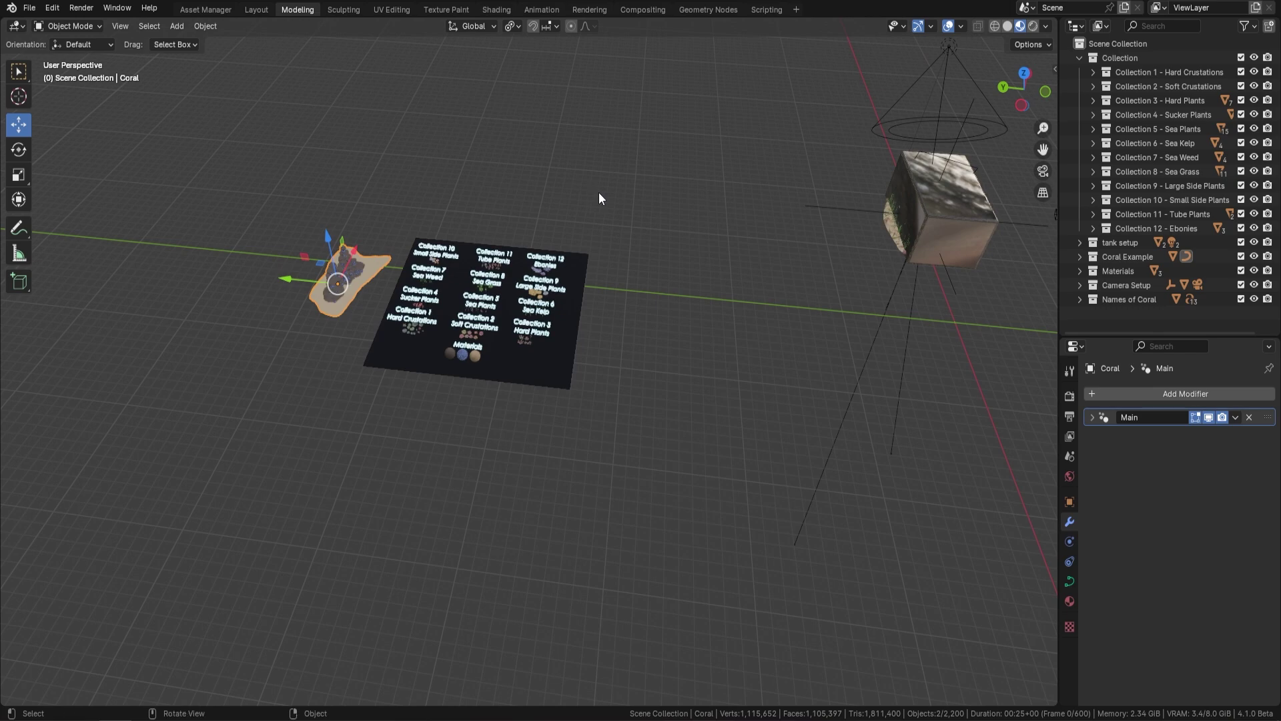
middle_drag(775, 363, 487, 298)
shift+middle_drag(774, 299, 529, 298)
scroll(531, 301, up, 3)
shift+middle_drag(788, 250, 705, 279)
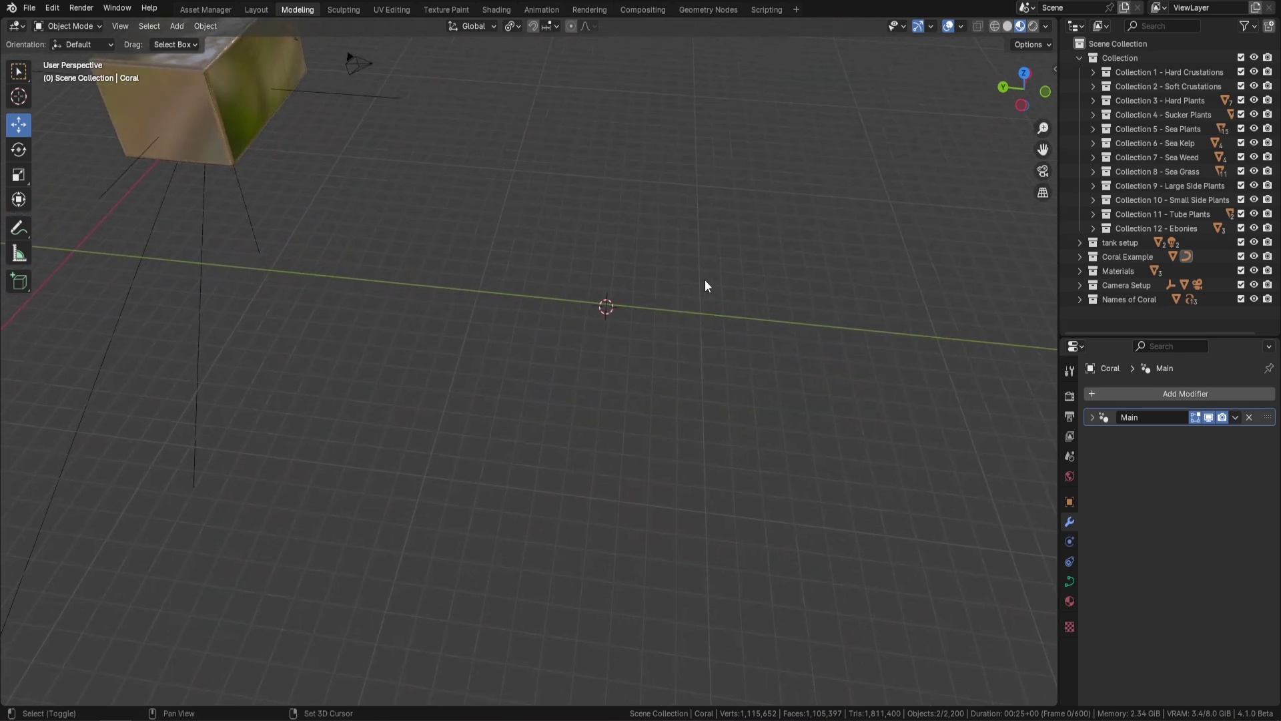
key(shift+a)
mouse_move(724, 228)
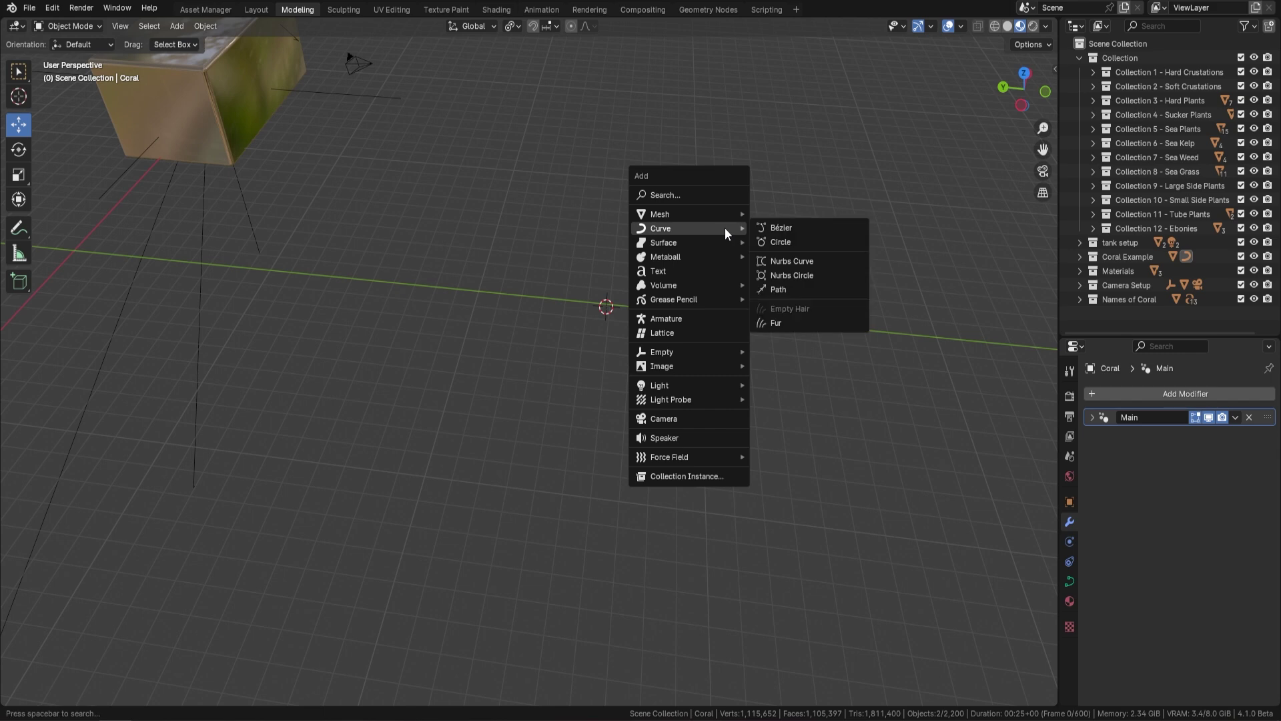
click(809, 243)
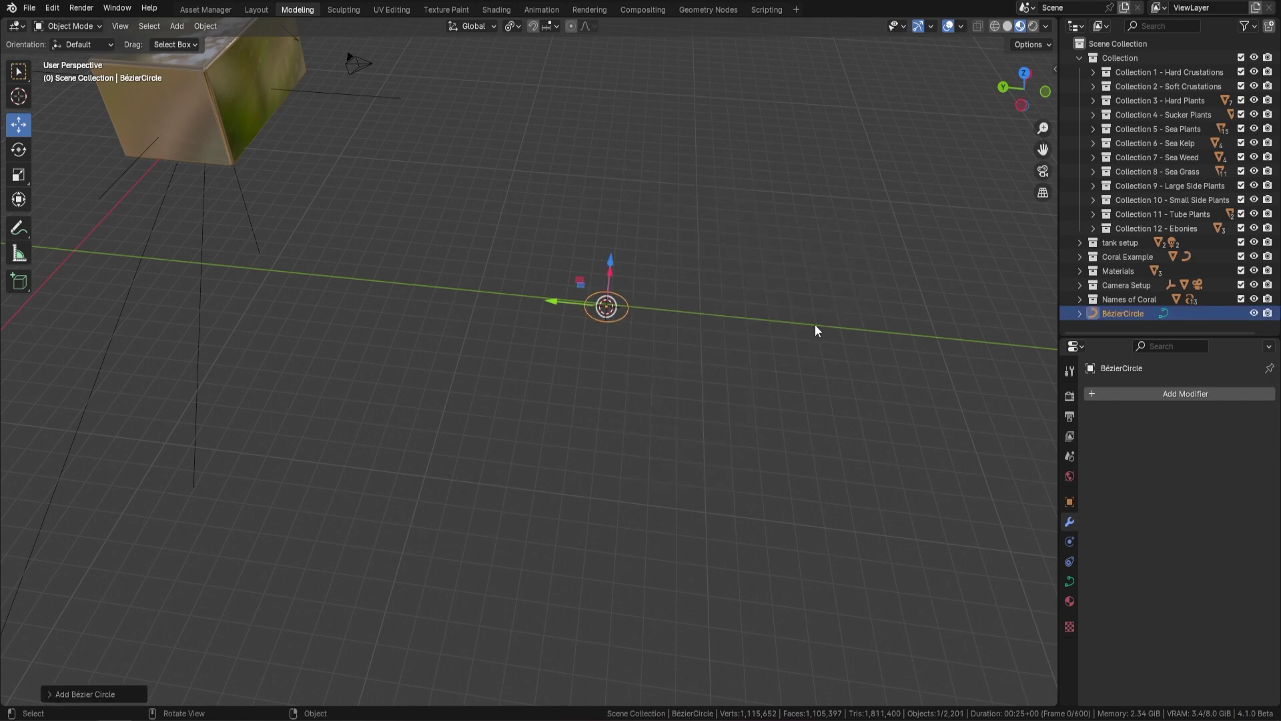
Step: Subdivide all segments of the Bézier circle twice in Edit Mode, working from the top view
key(KP_7)
scroll(794, 339, up, 6)
shift+middle_drag(461, 458, 734, 247)
scroll(720, 280, up, 4)
shift+middle_drag(670, 378, 694, 317)
key(Tab)
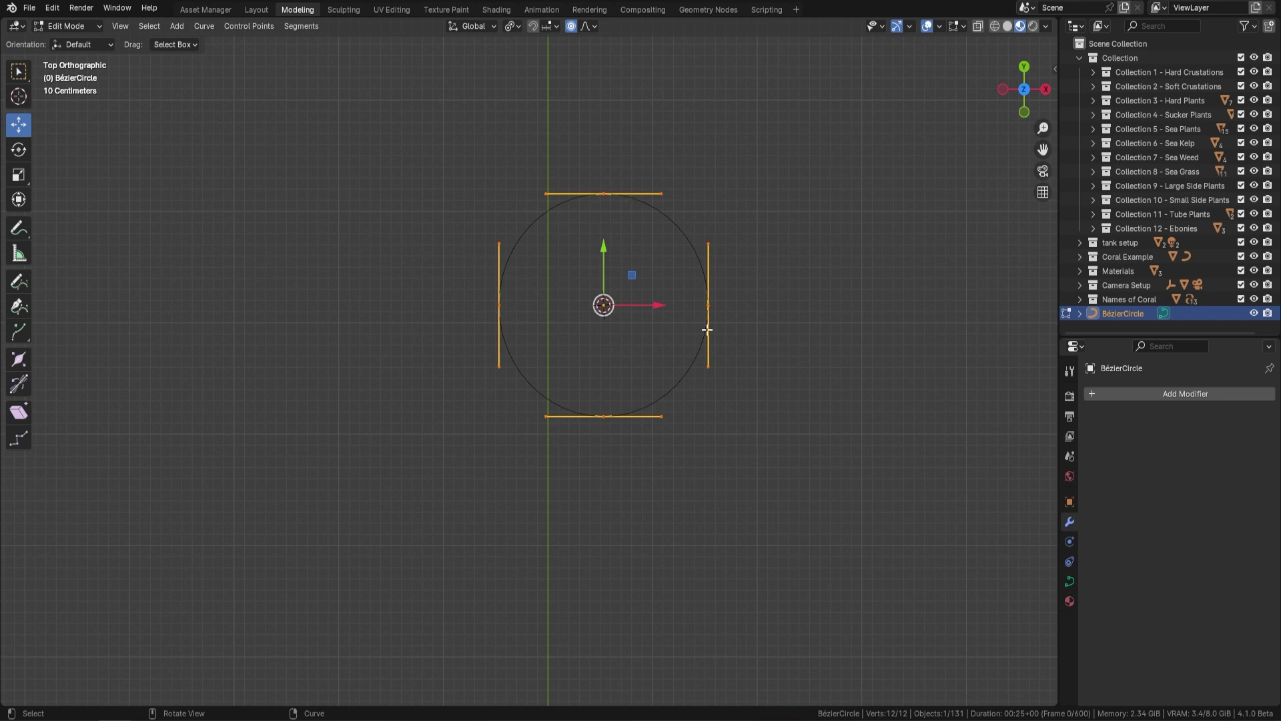
right_click(789, 178)
click(801, 179)
right_click(809, 182)
click(794, 207)
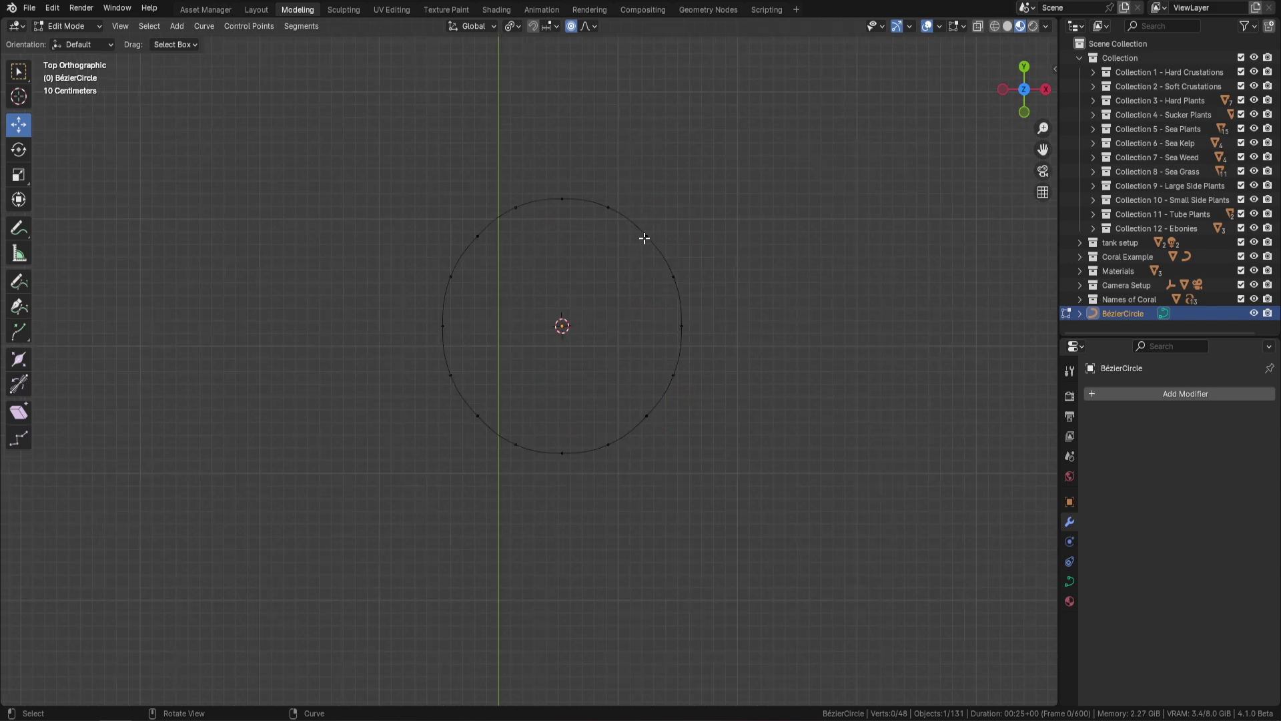
Step: Reshape the circle into a diagonally stretched kidney outline by moving control points with proportional editing, and return to Object Mode
click(644, 238)
key(g)
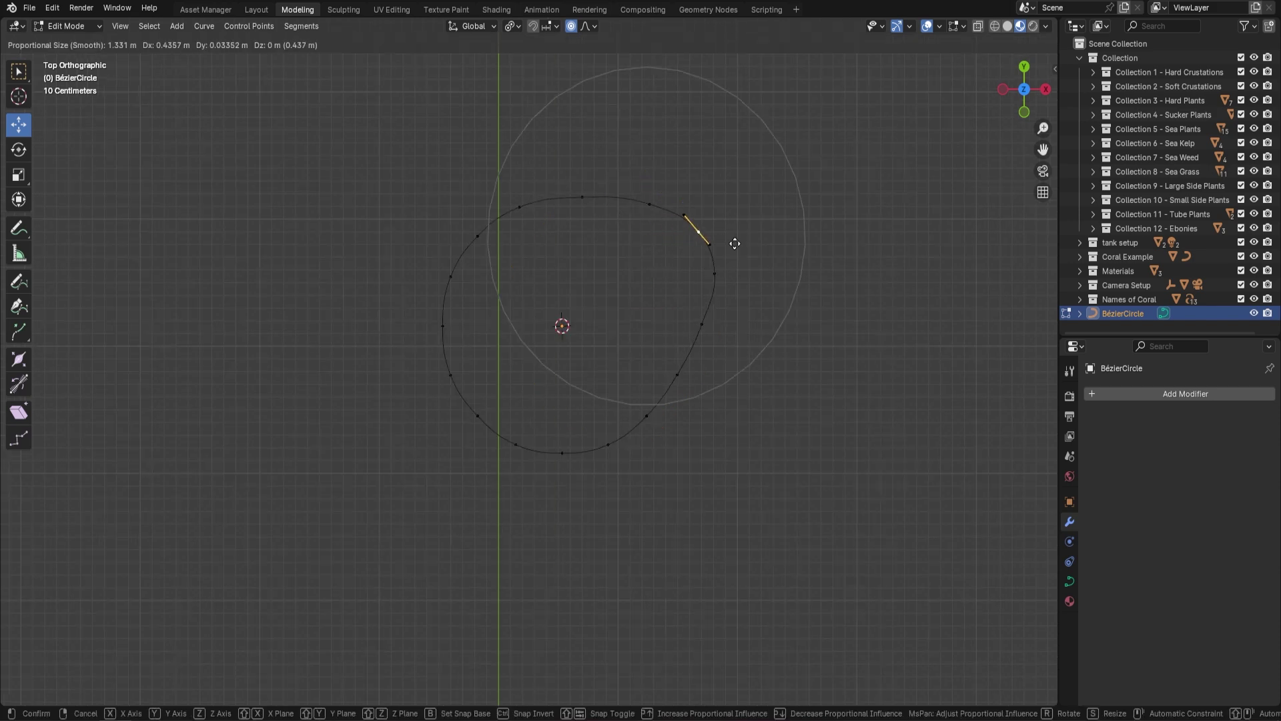
click(734, 210)
click(646, 413)
key(g)
click(614, 371)
click(477, 420)
key(g)
drag(438, 350, 401, 343)
drag(523, 209, 525, 259)
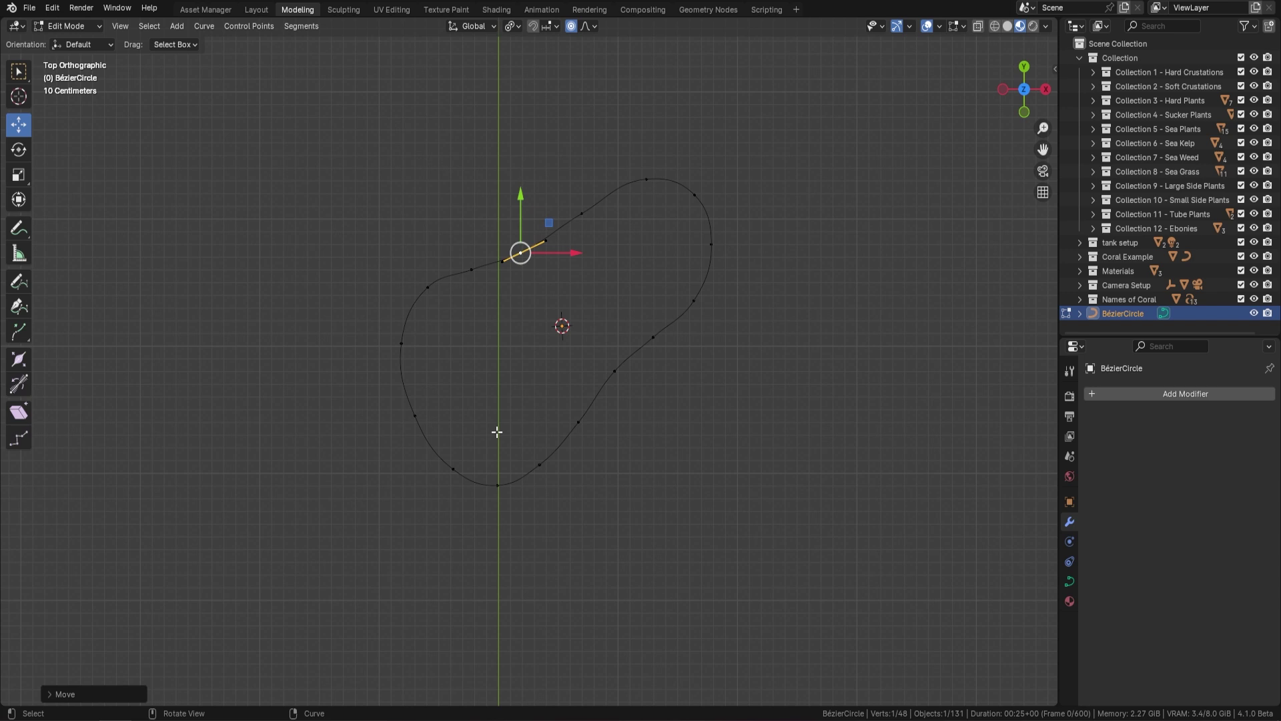
key(Tab)
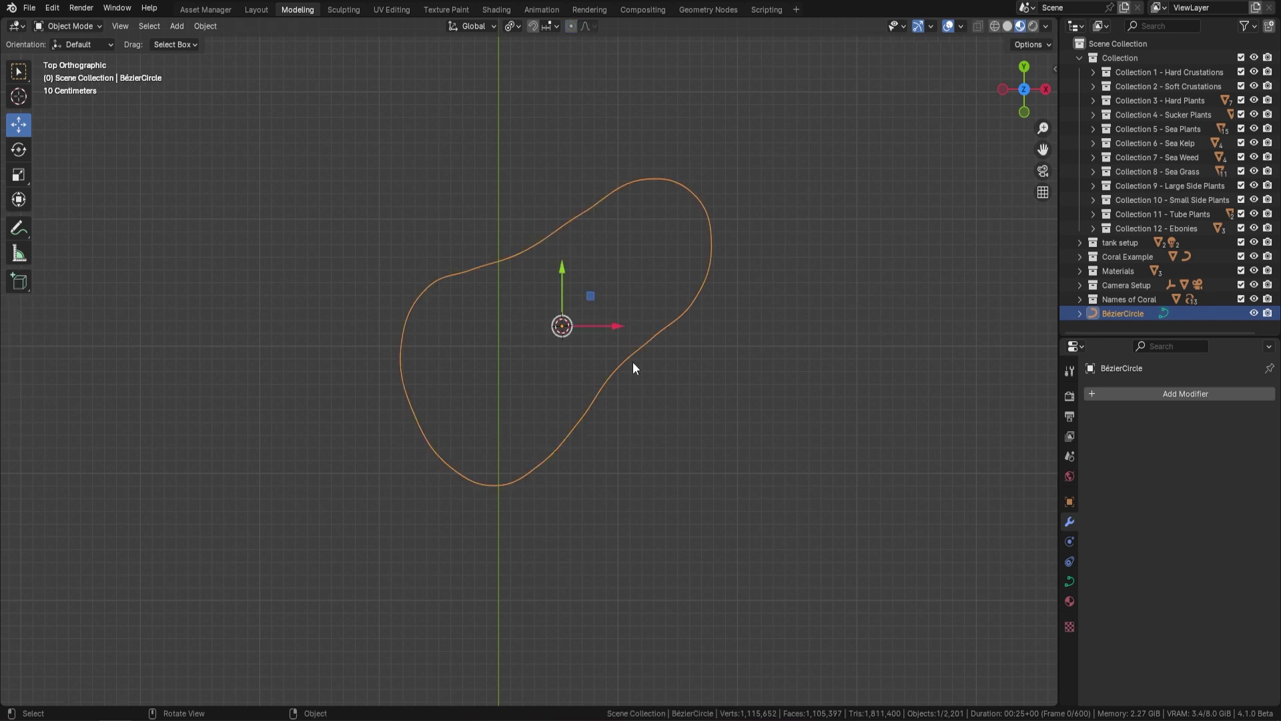
Step: Apply the curve's object transform and set its origin to its geometry
key(ctrl+a)
click(633, 361)
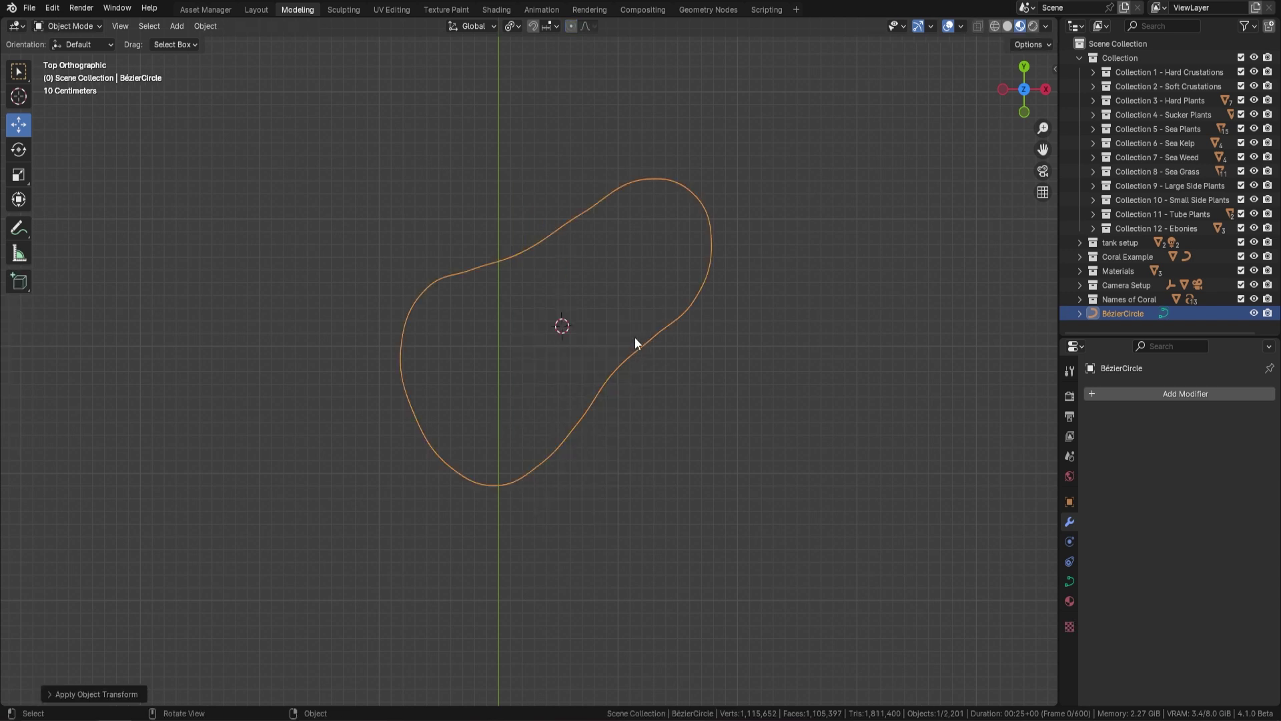
right_click(634, 338)
key(Escape)
right_click(571, 410)
mouse_move(514, 479)
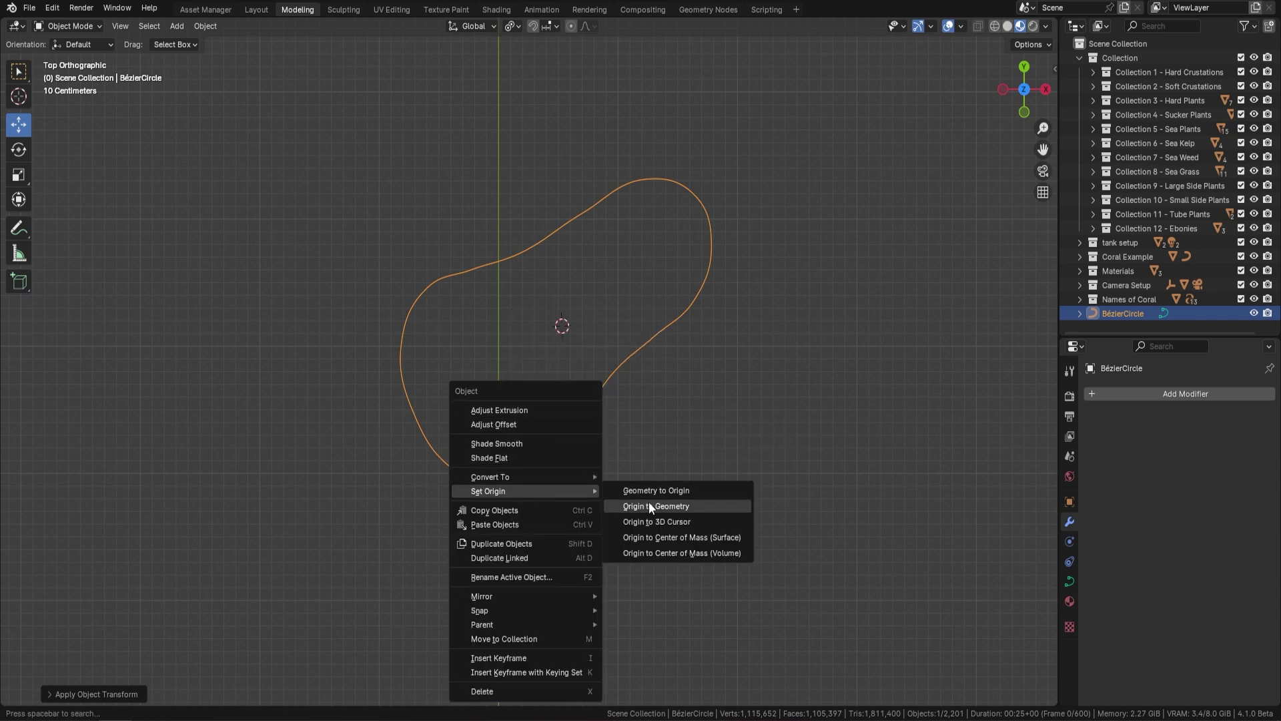
click(648, 502)
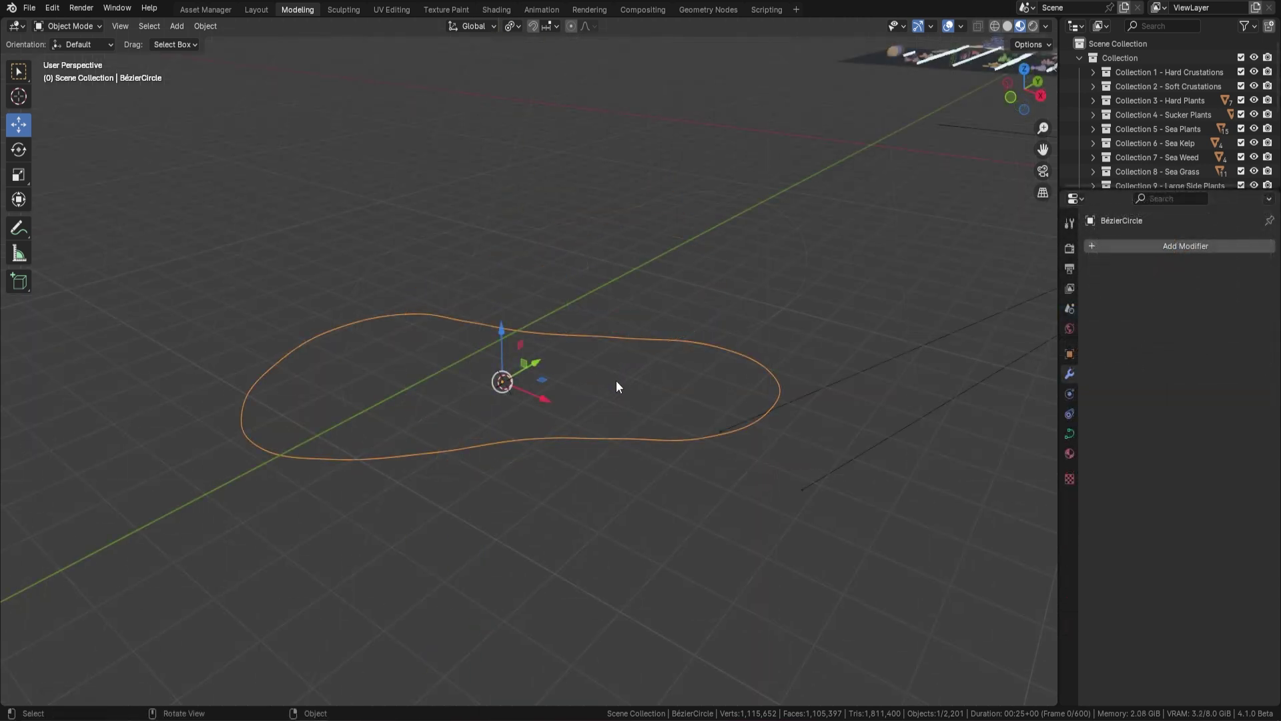
Step: Add a Geometry Nodes modifier to the reshaped Bézier circle
click(1175, 246)
click(1135, 246)
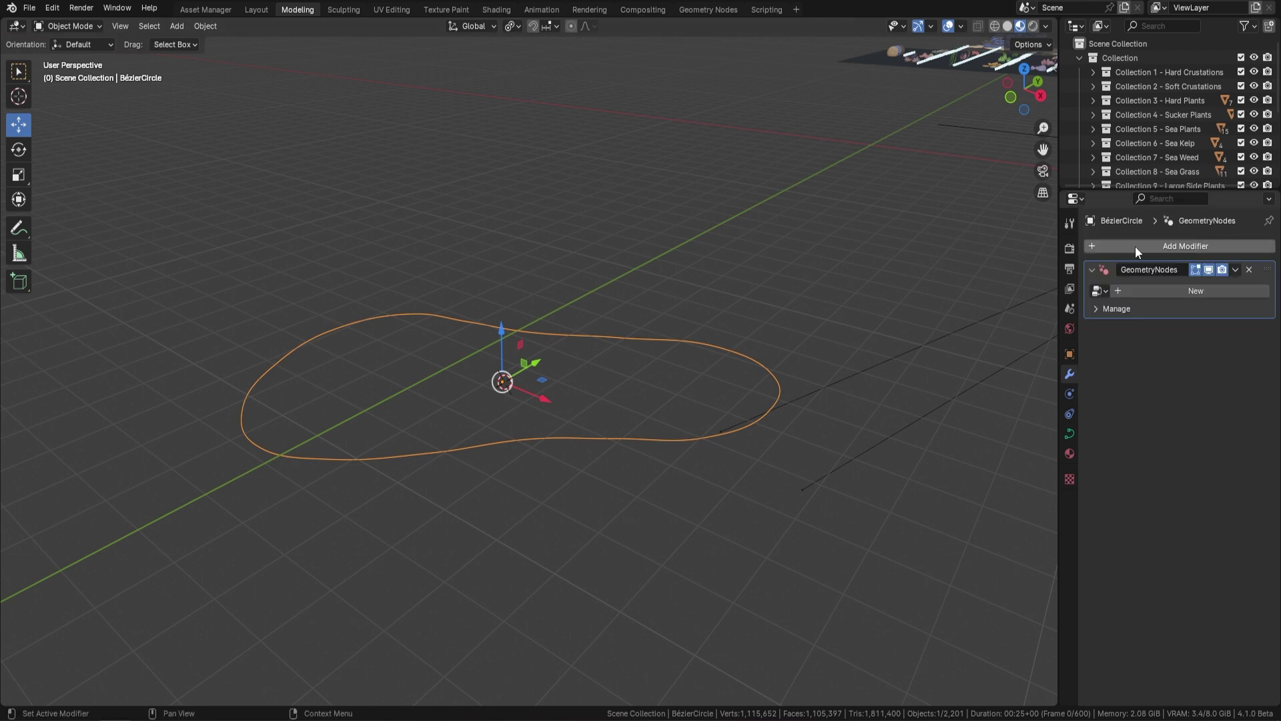
Step: Assign the CoralGenerator node group to the Bézier circle's modifier and set its seed to 1
click(1100, 290)
click(1045, 327)
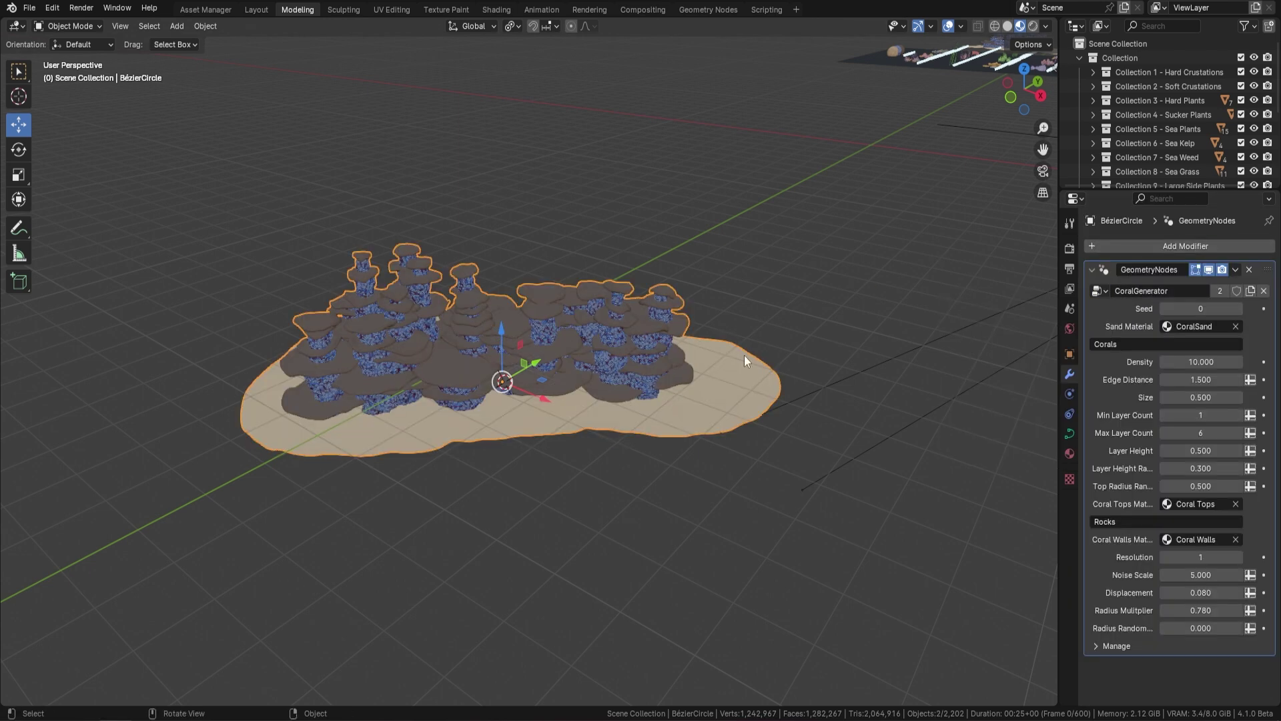
middle_drag(475, 390, 534, 341)
scroll(467, 343, up, 3)
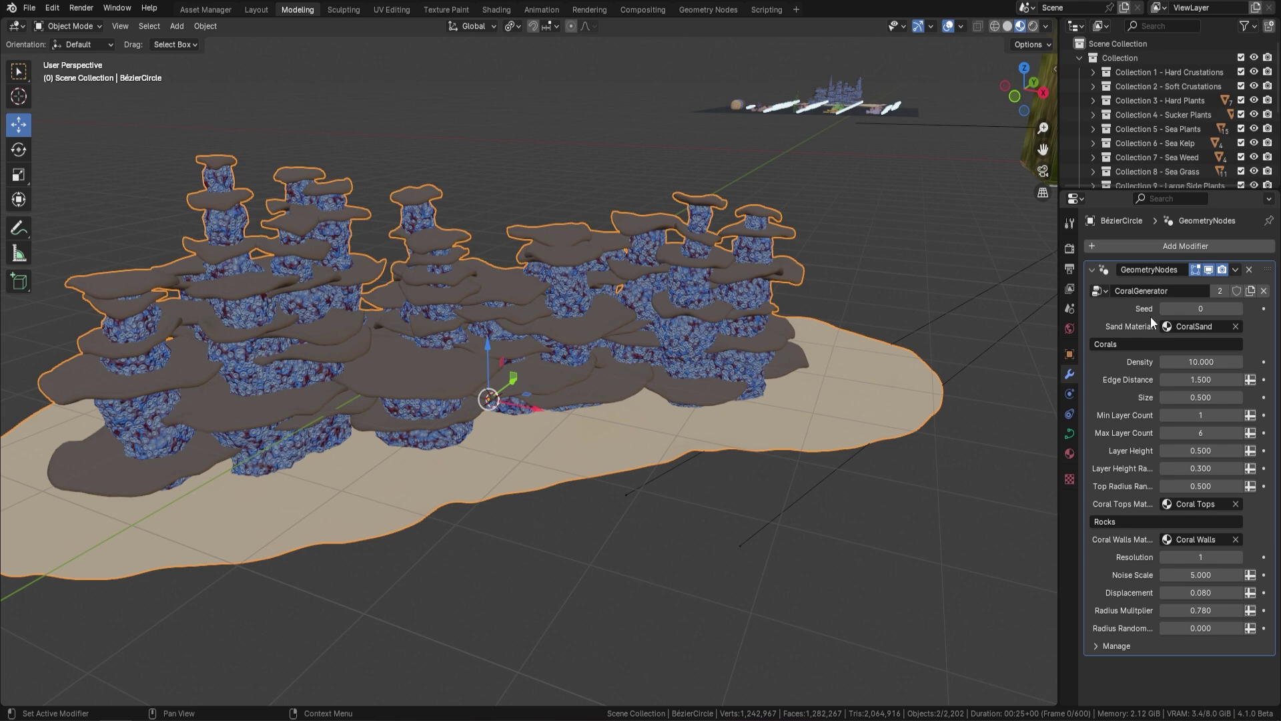
click(1238, 308)
middle_drag(833, 211, 904, 343)
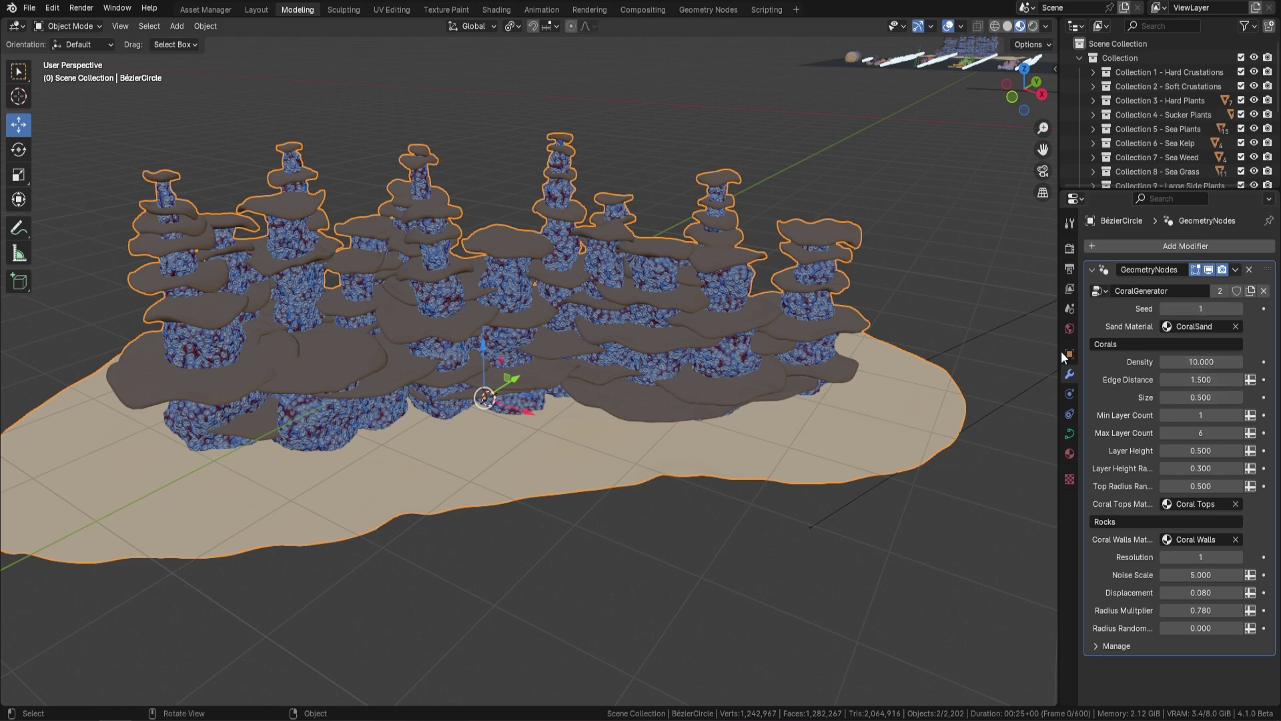
Step: Try a coral density of 100, inspect the reef, and undo the change
click(1201, 361)
text(100)
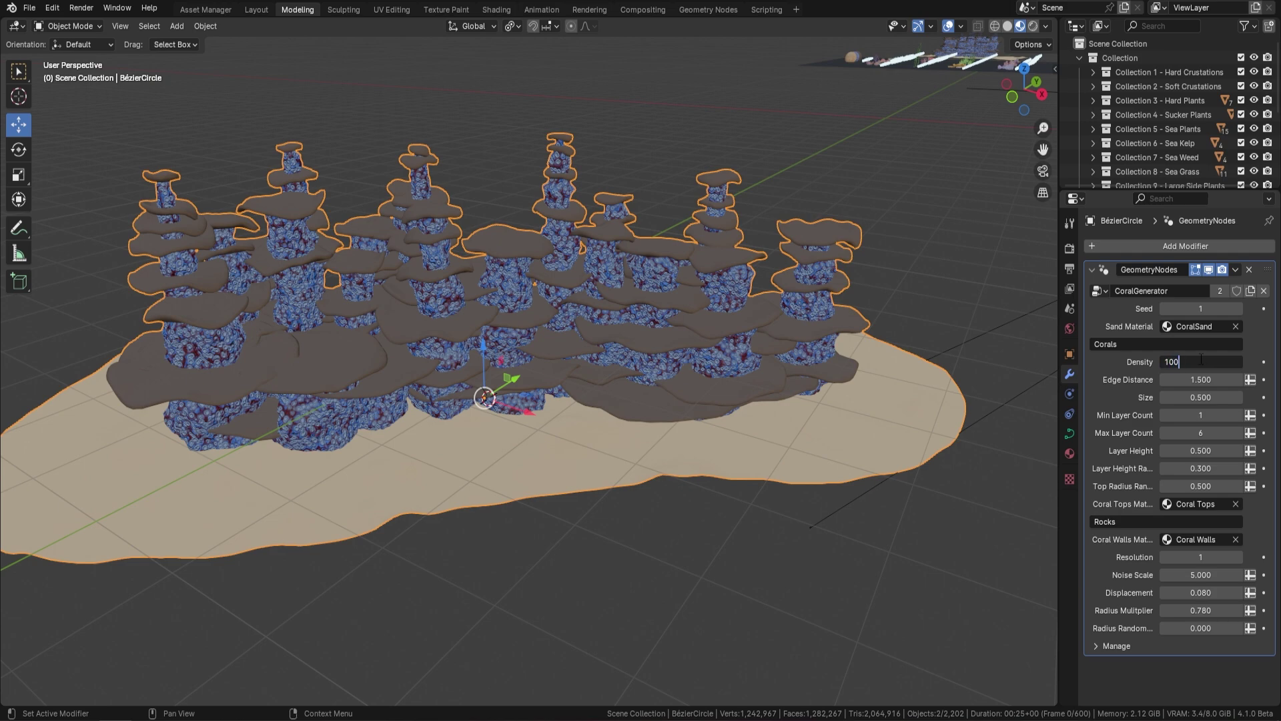
key(Return)
middle_drag(907, 351, 660, 319)
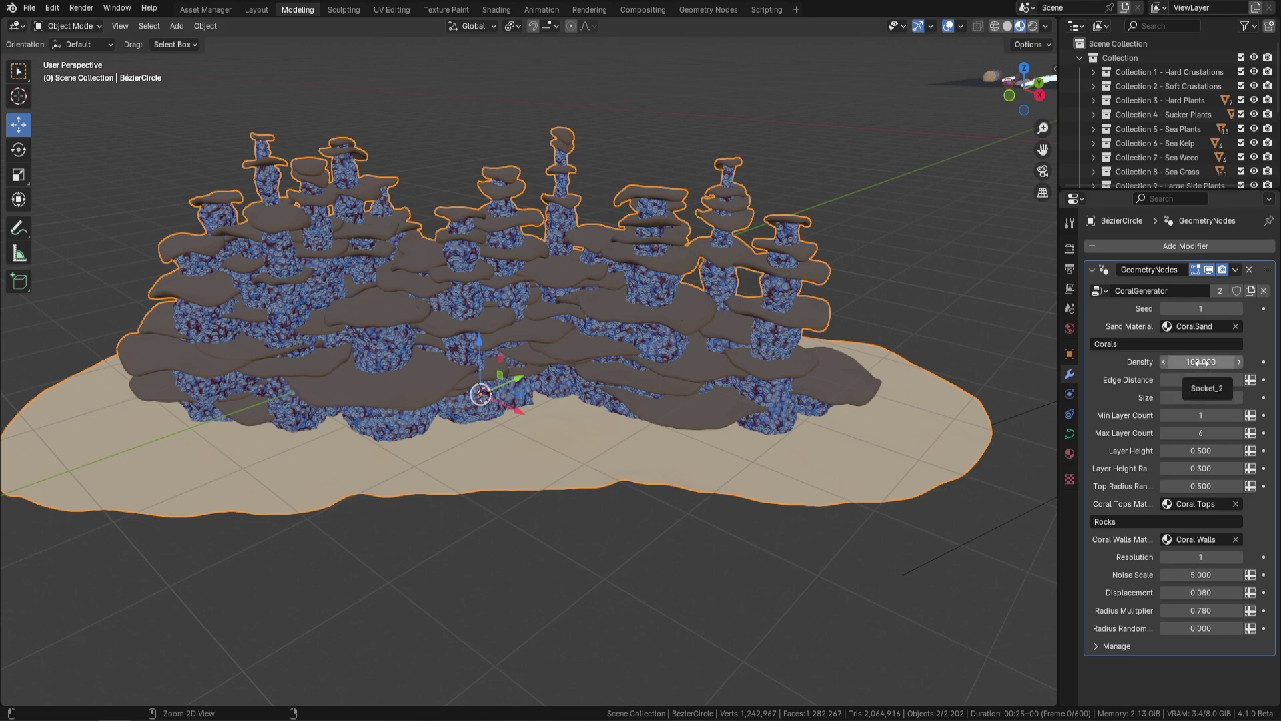
key(ctrl+z)
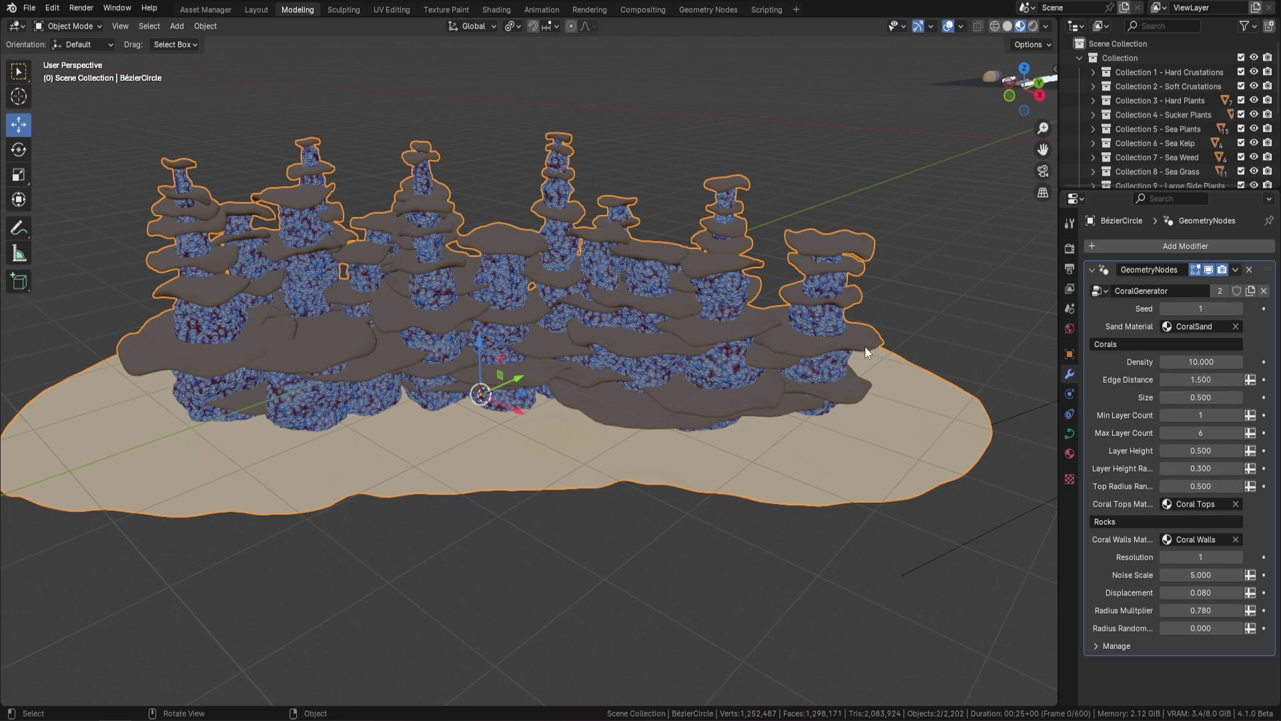
middle_drag(743, 352, 740, 391)
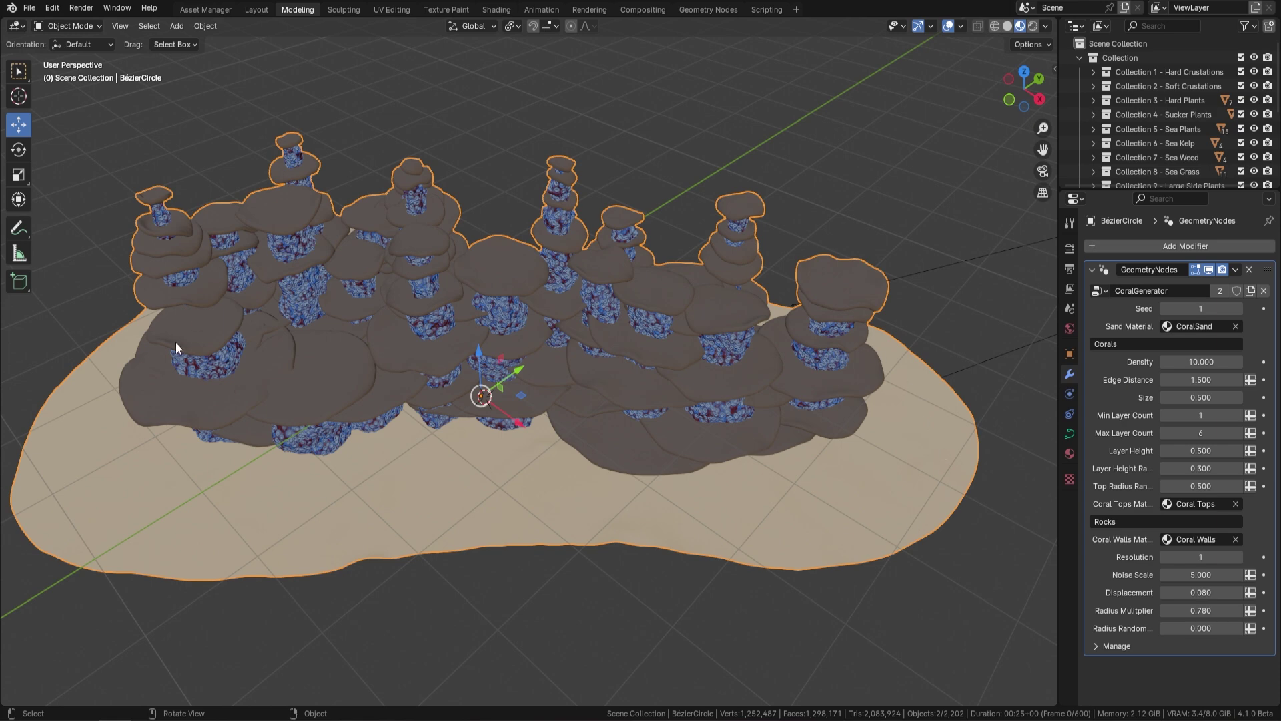
Step: Try an edge distance of 0.5, inspect the reef from several sides, and undo the change
double_click(1201, 379)
text(0.5)
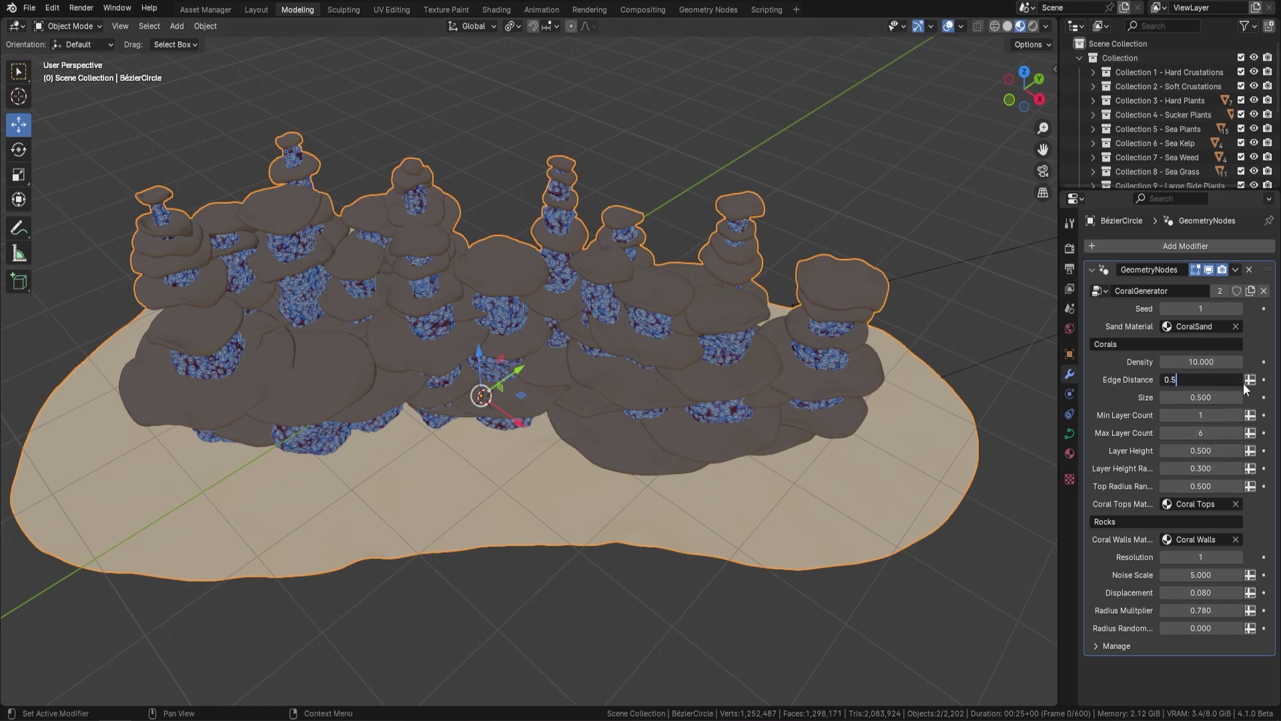
key(Return)
middle_drag(872, 416, 473, 415)
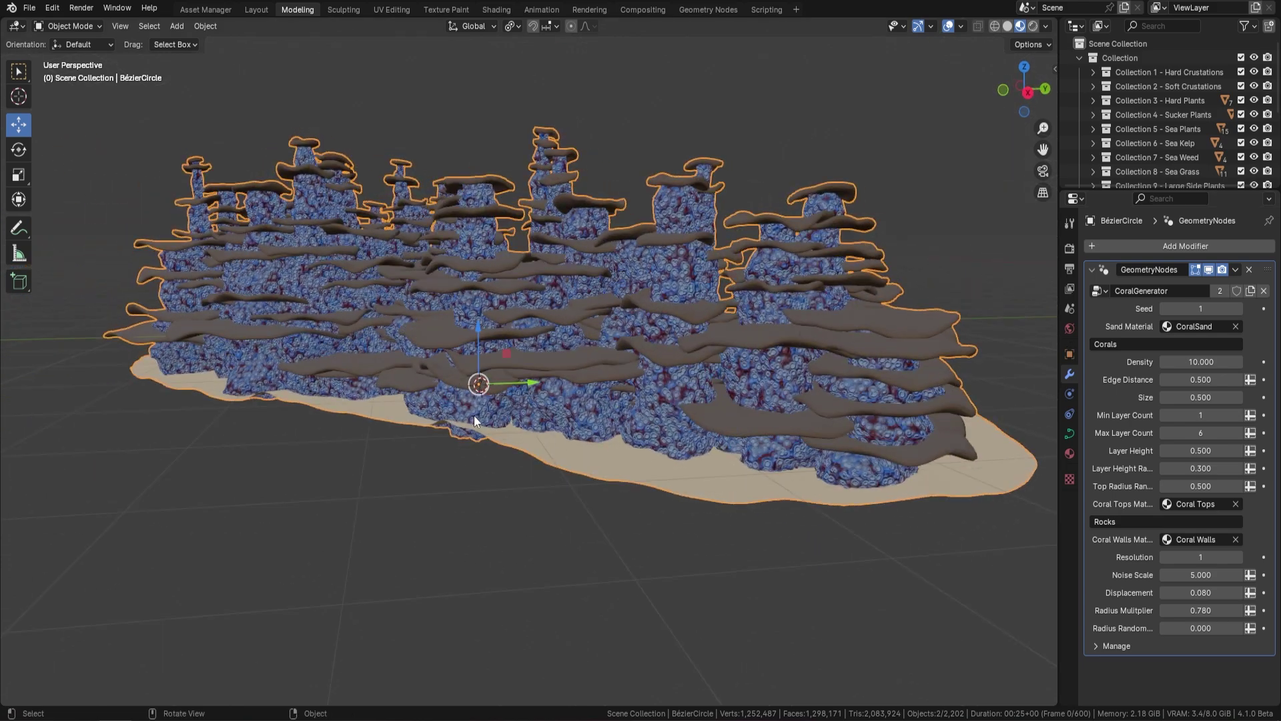
middle_drag(908, 454, 787, 490)
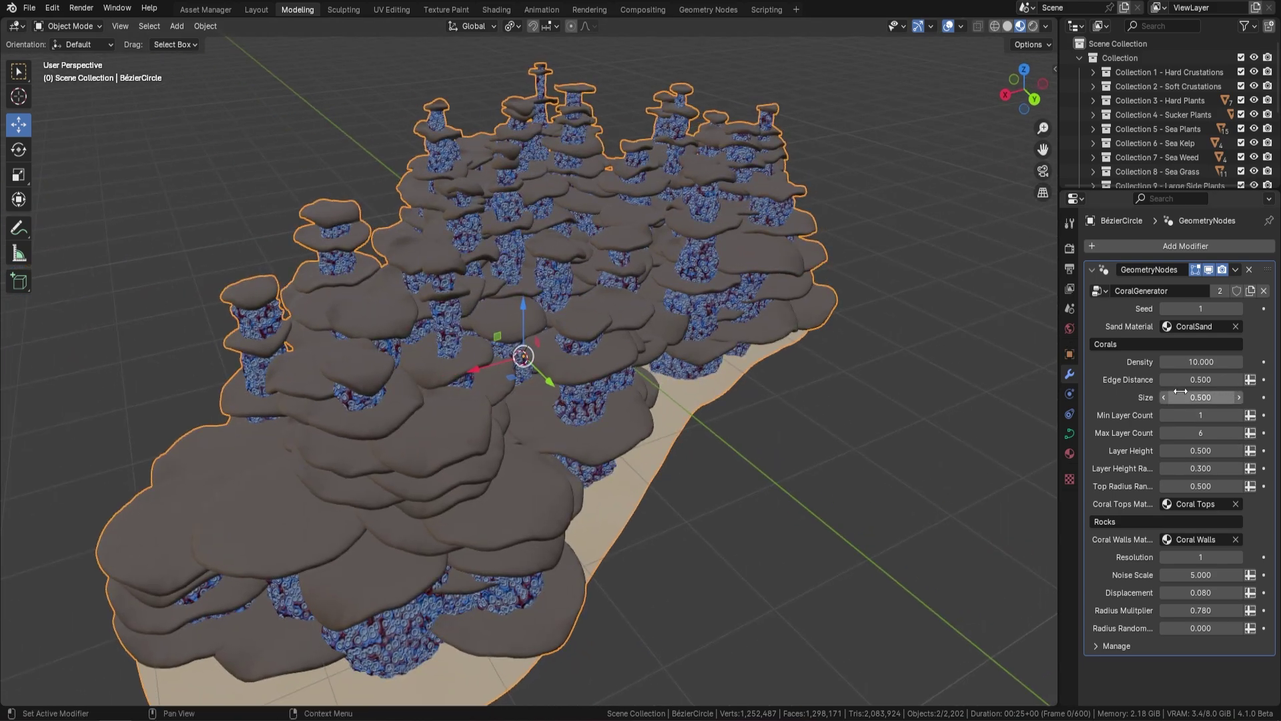
middle_drag(659, 483, 567, 473)
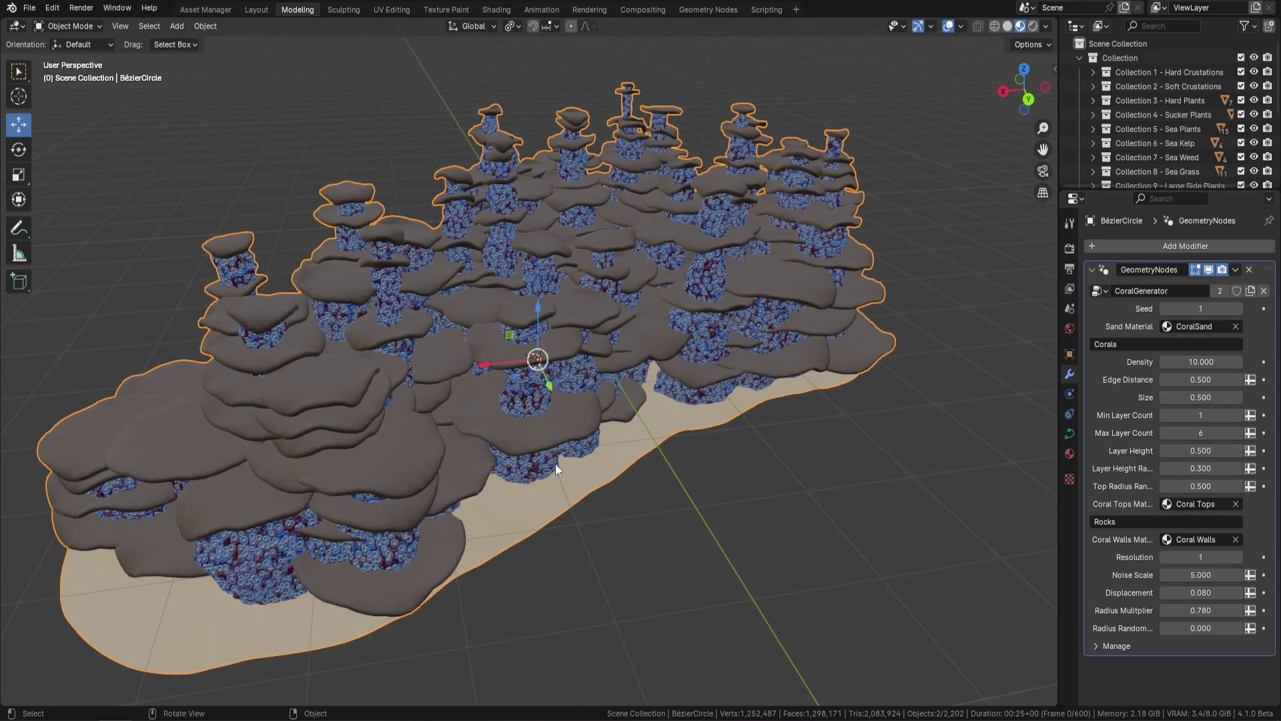
middle_drag(660, 433, 763, 391)
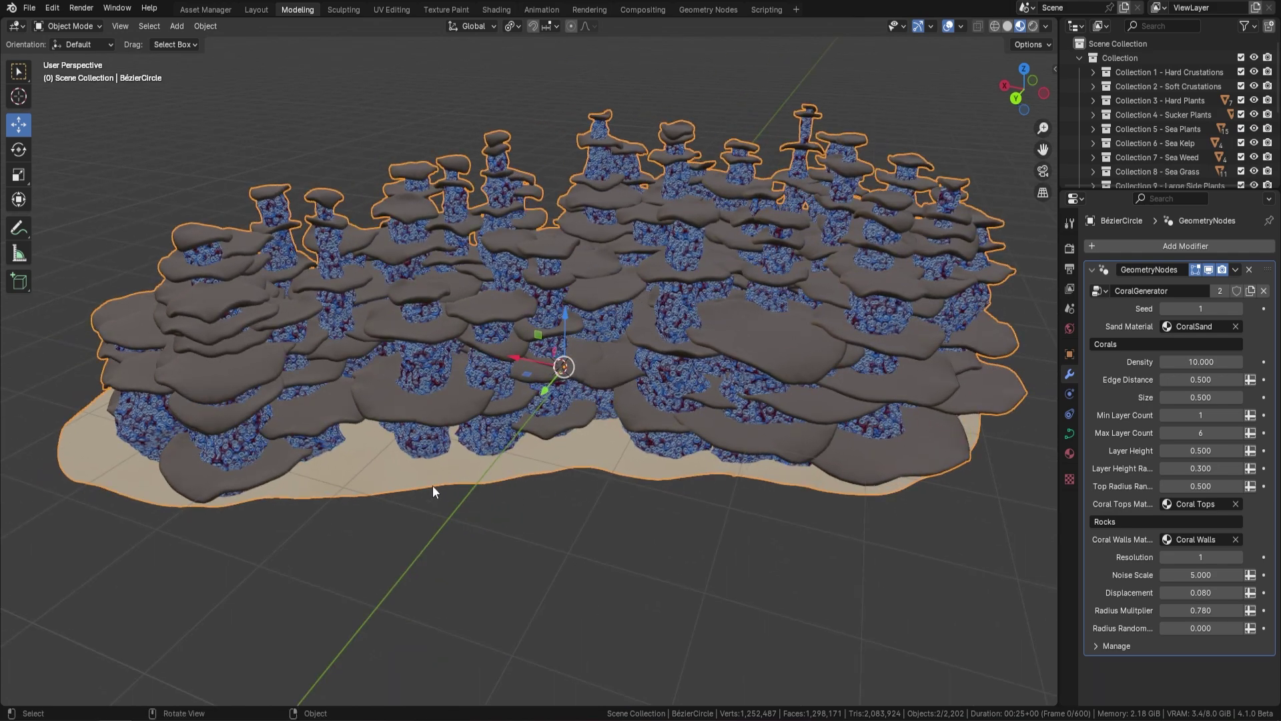
middle_drag(629, 451, 367, 454)
middle_drag(620, 450, 627, 393)
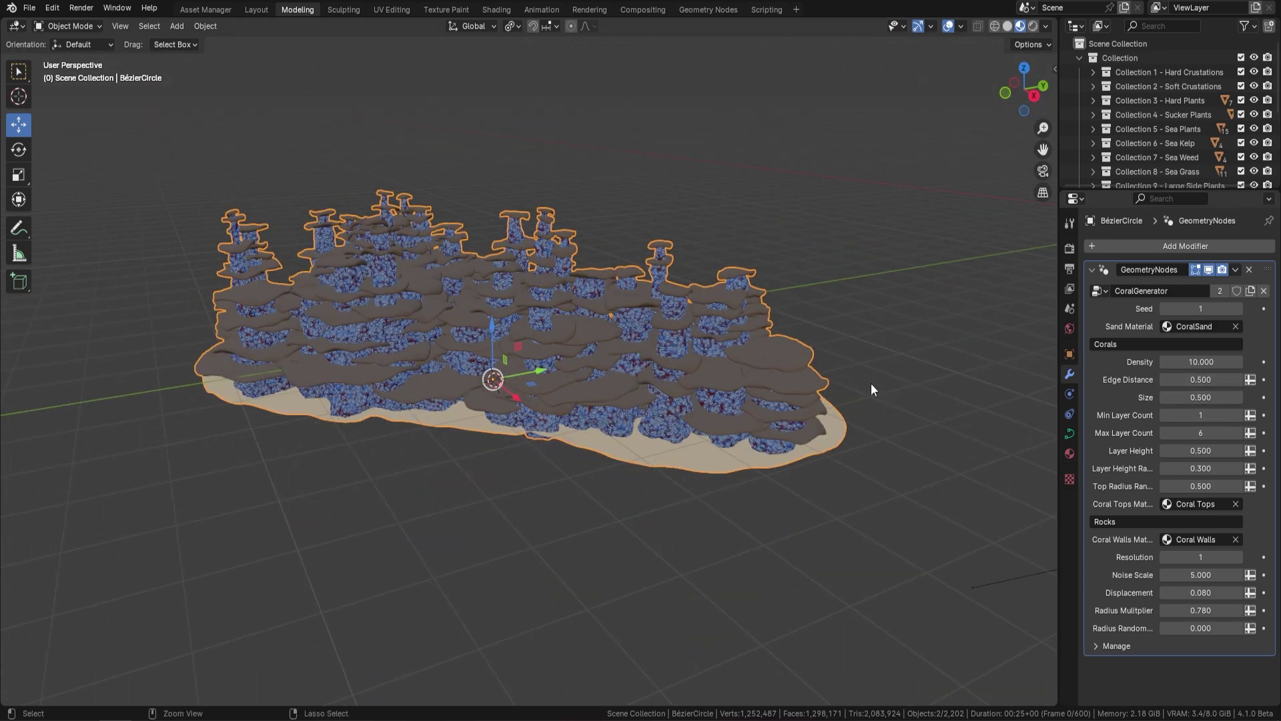
key(ctrl+z)
Step: Duplicate the coral reef beside the original and set the copy's seed to 2
middle_drag(621, 384, 732, 546)
middle_drag(405, 250, 730, 440)
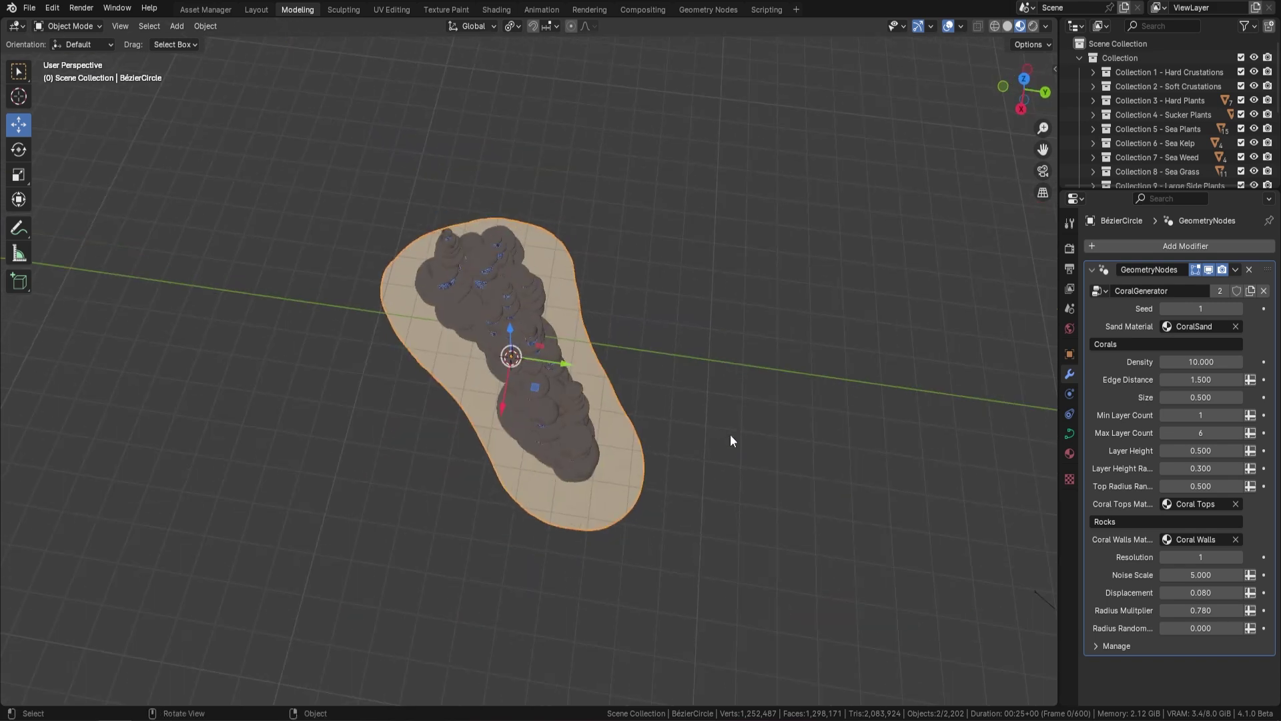
key(shift+d)
click(557, 315)
drag(547, 329, 849, 373)
click(1239, 309)
middle_drag(774, 317, 849, 346)
Step: Rotate the duplicated reef around the Z axis, move it so its sand overlaps the original's end, and lower it slightly
key(r)
key(z)
click(888, 253)
key(g)
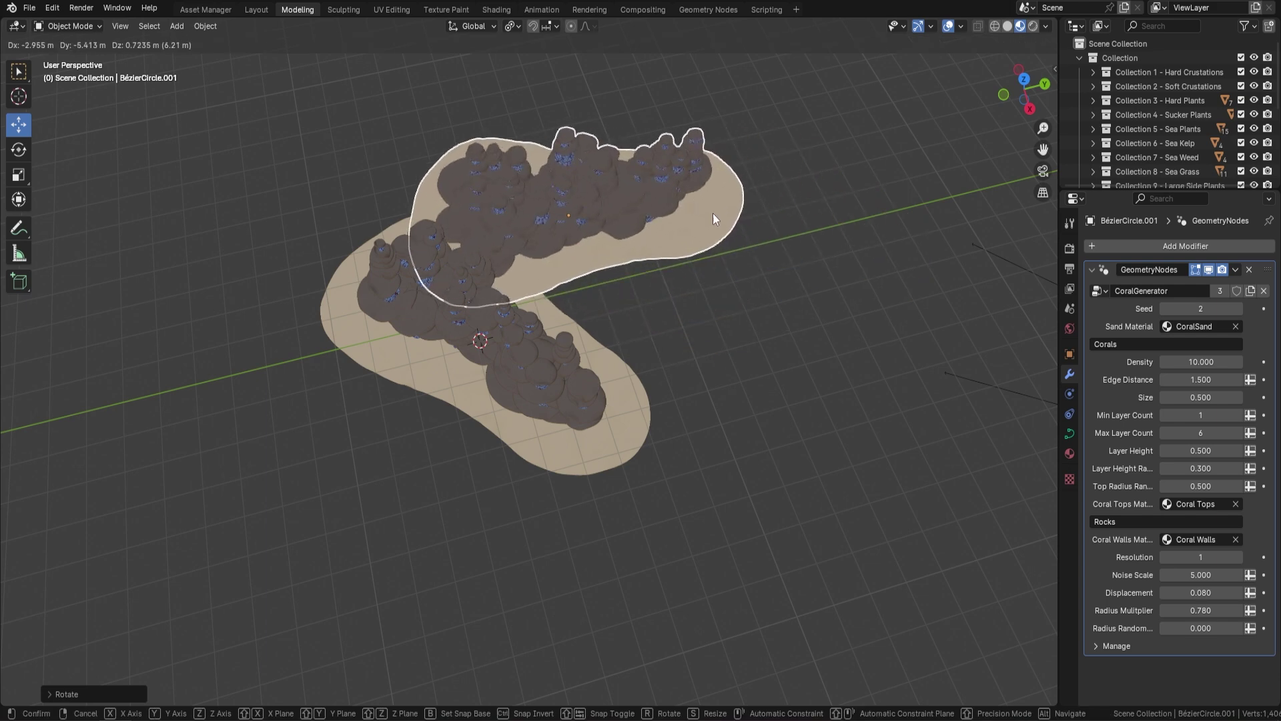
click(721, 210)
scroll(717, 231, up, 4)
middle_drag(717, 231, 777, 230)
click(704, 283)
drag(766, 251, 767, 265)
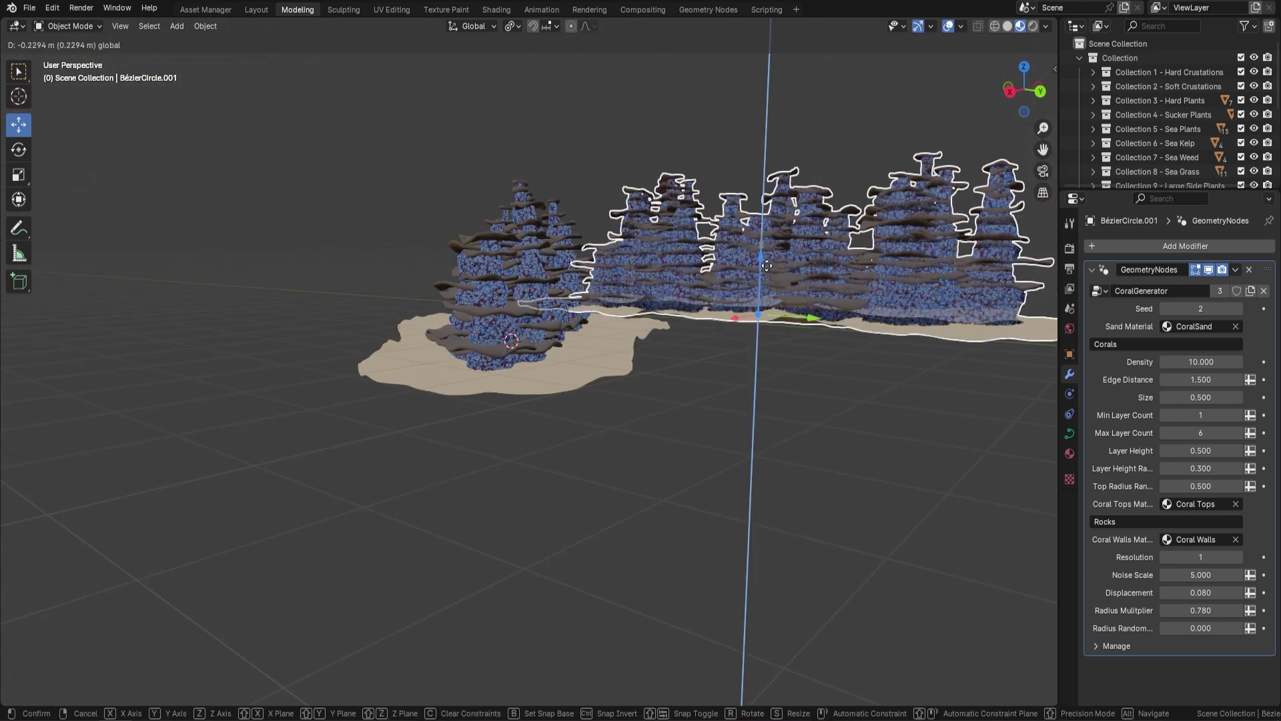
click(791, 260)
Step: Delete the duplicated coral reef
middle_drag(743, 237, 539, 138)
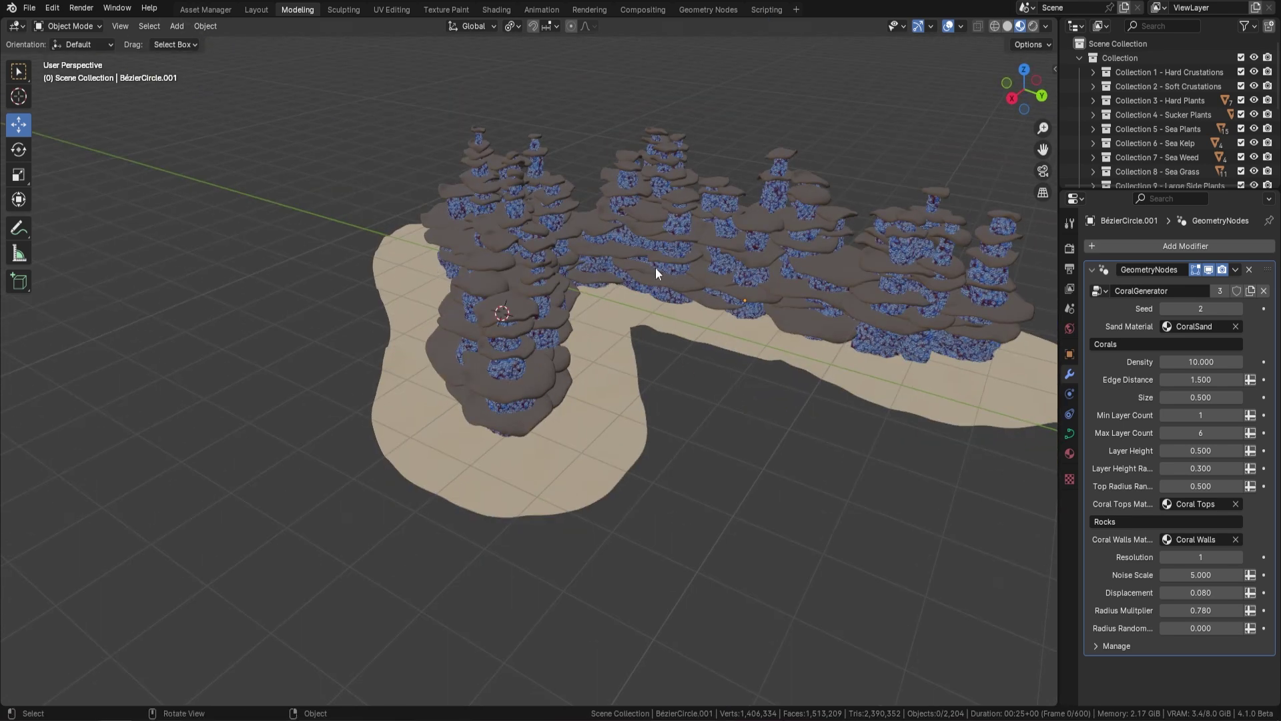
click(815, 279)
key(Delete)
middle_drag(518, 303, 643, 306)
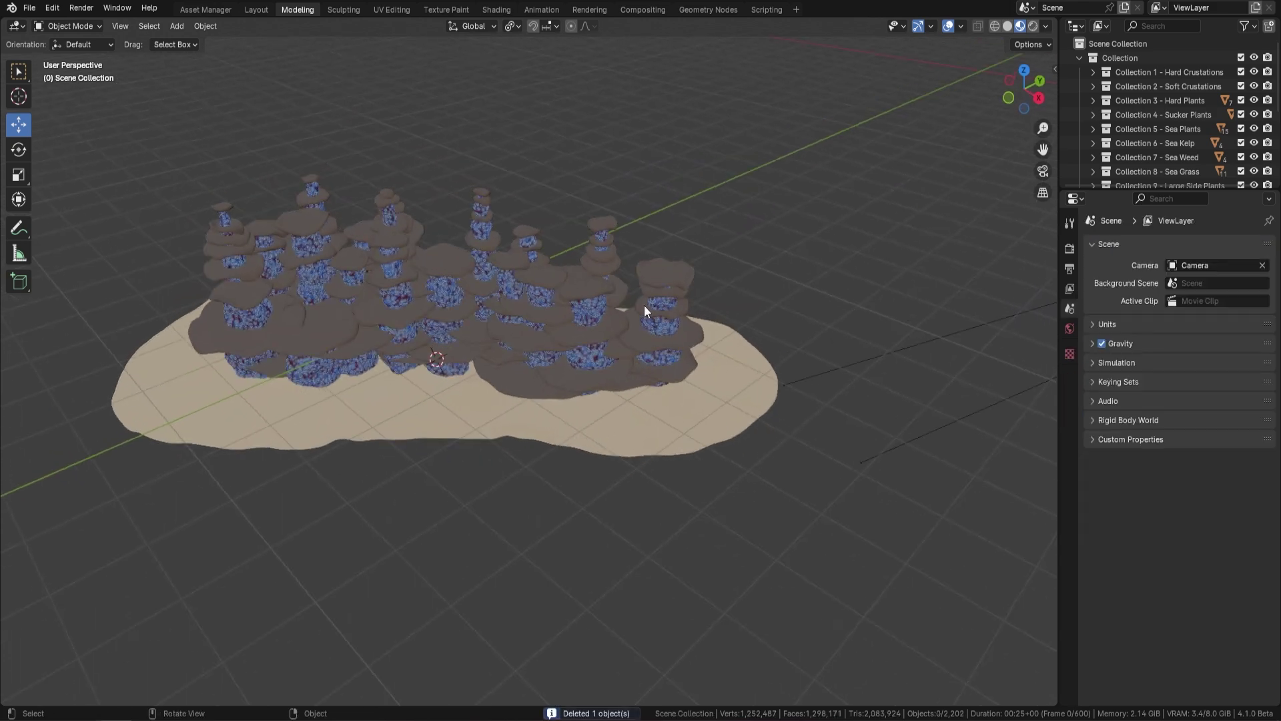
Step: Select the original reef, set its coral size to 1, and inspect the larger corals
click(710, 315)
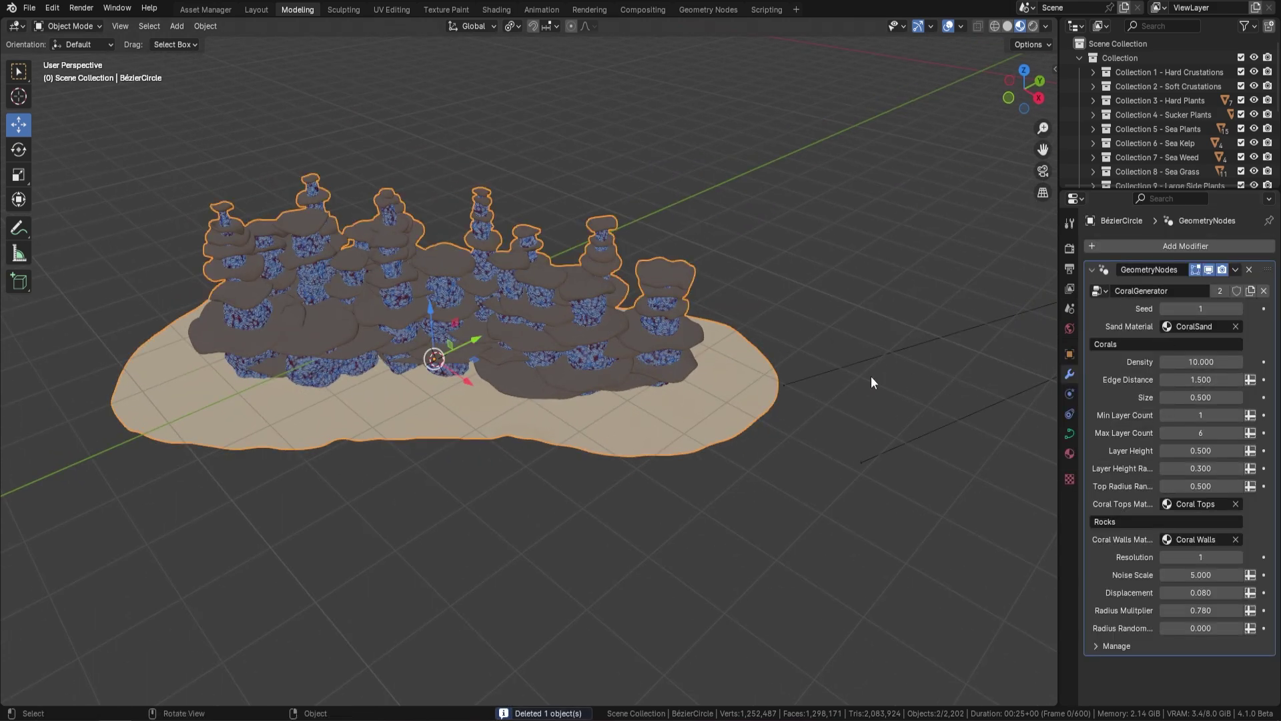
scroll(675, 313, up, 3)
click(1221, 397)
text(1)
key(Return)
middle_drag(549, 386, 316, 247)
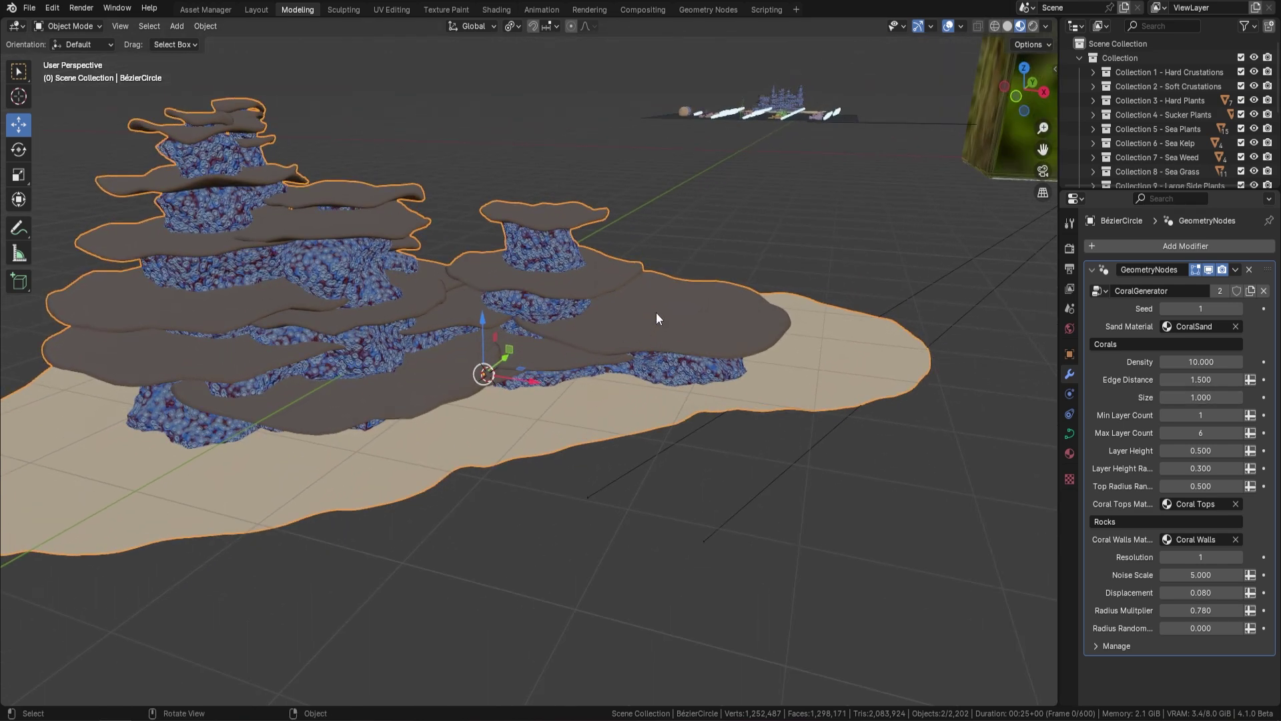
middle_drag(656, 317, 633, 318)
middle_drag(665, 254, 938, 241)
Step: Try a coral size of 0.2, inspect the reef, and undo both size changes
click(1201, 397)
text(0.2)
key(Return)
middle_drag(645, 315, 616, 275)
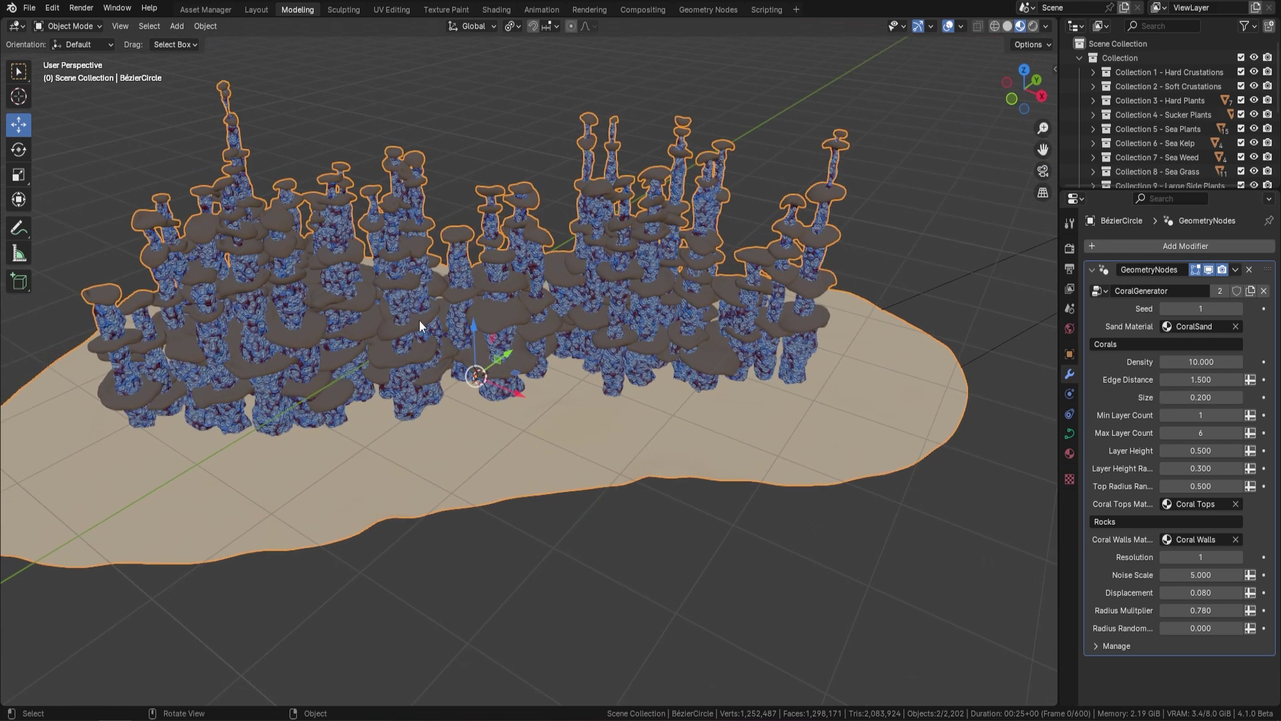
middle_drag(525, 356, 440, 320)
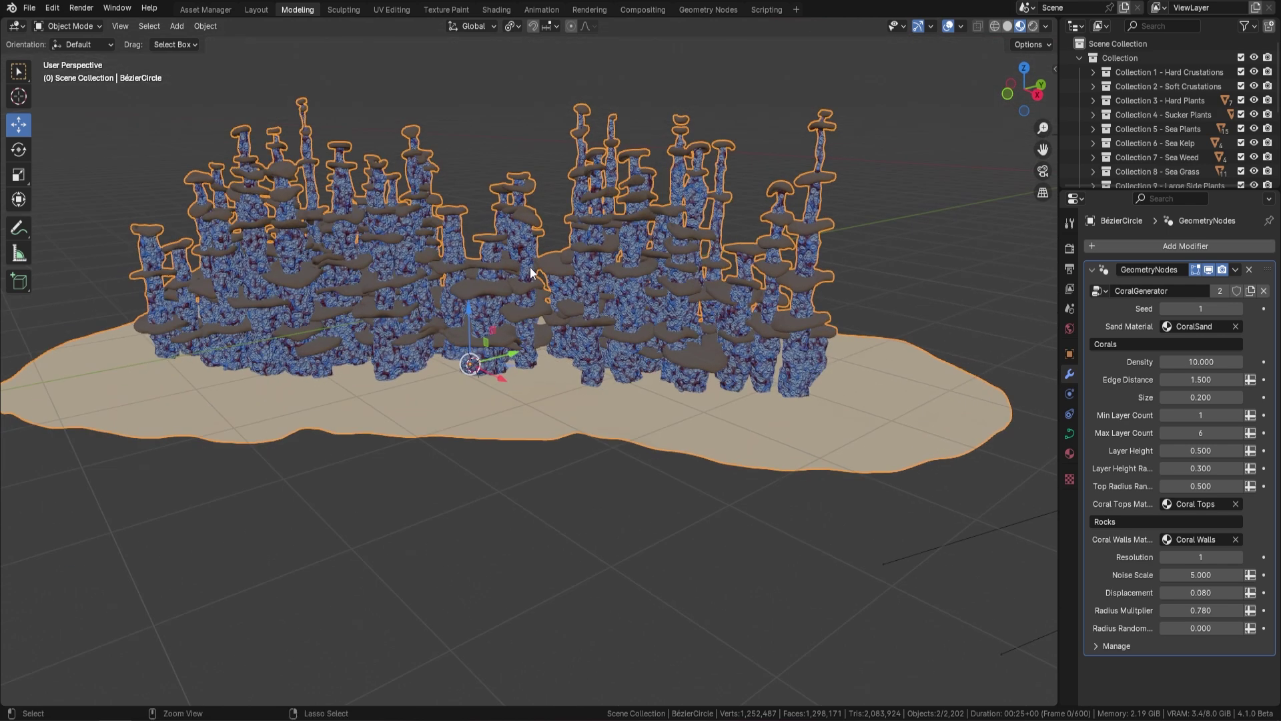
key(ctrl+z)
key(ctrl+z)
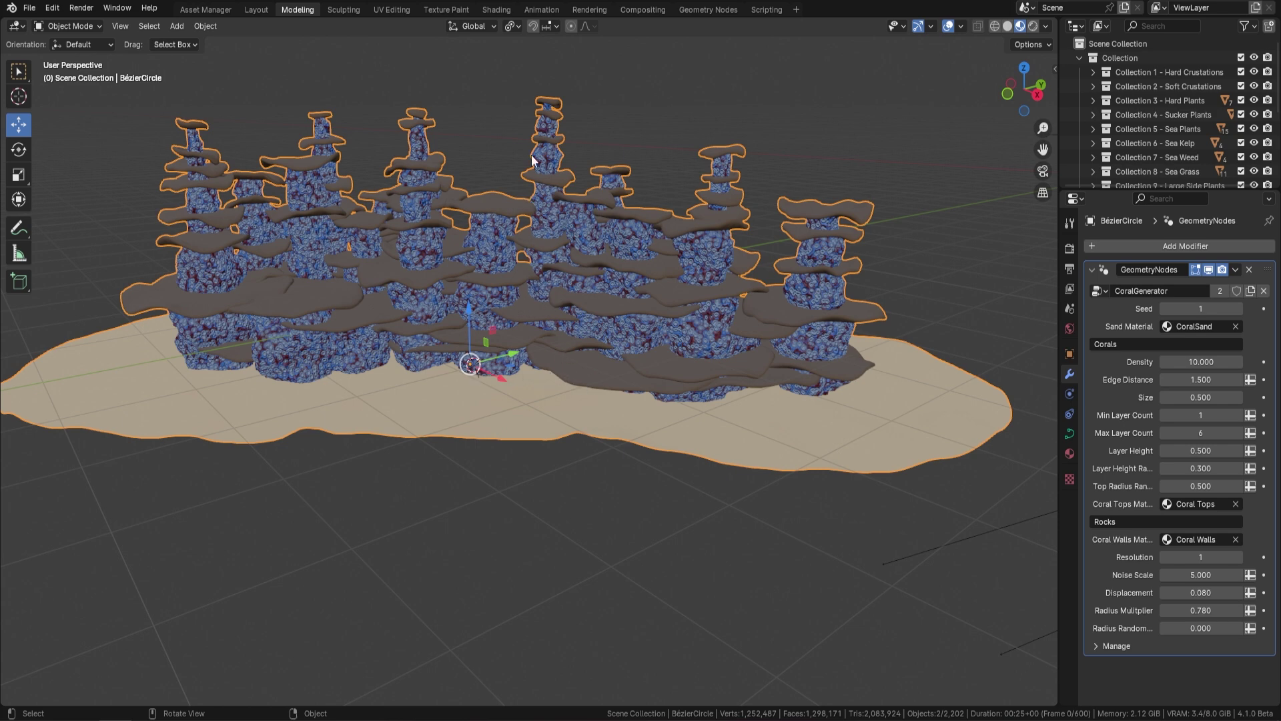
Step: Try a maximum layer count of 10 for the corals and undo the change
click(1200, 433)
text(10)
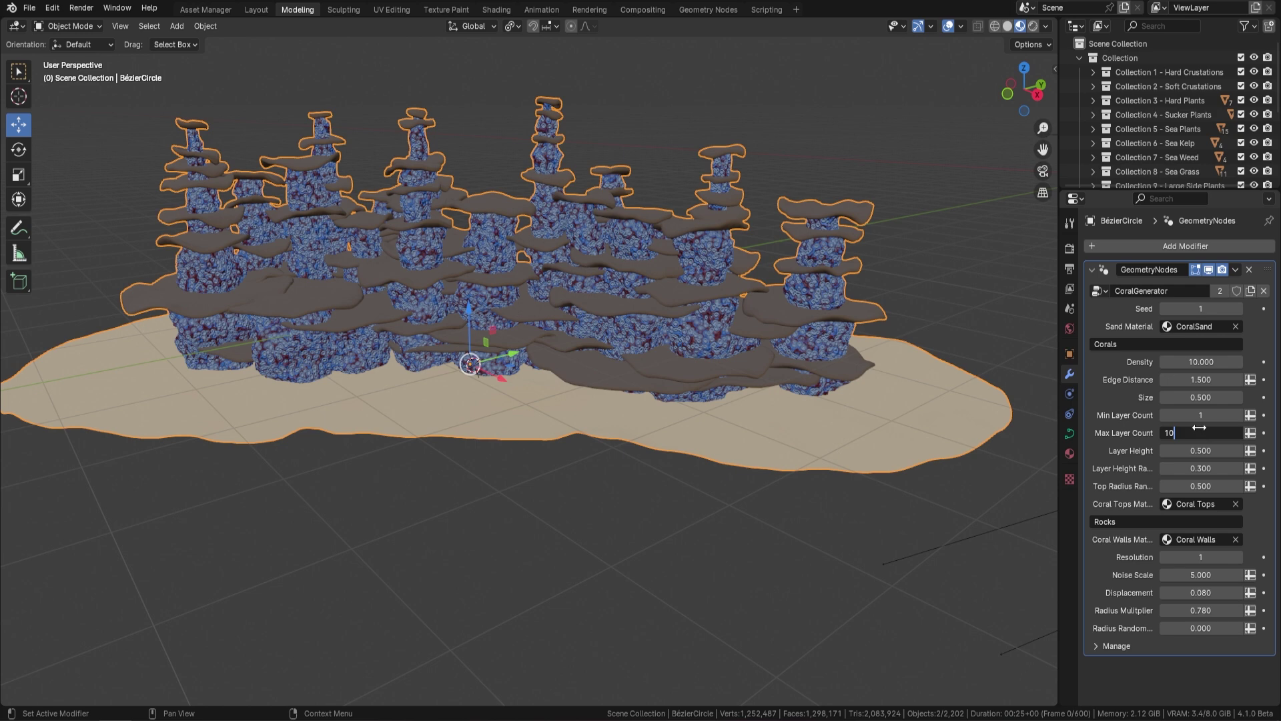
key(Return)
scroll(490, 337, down, 4)
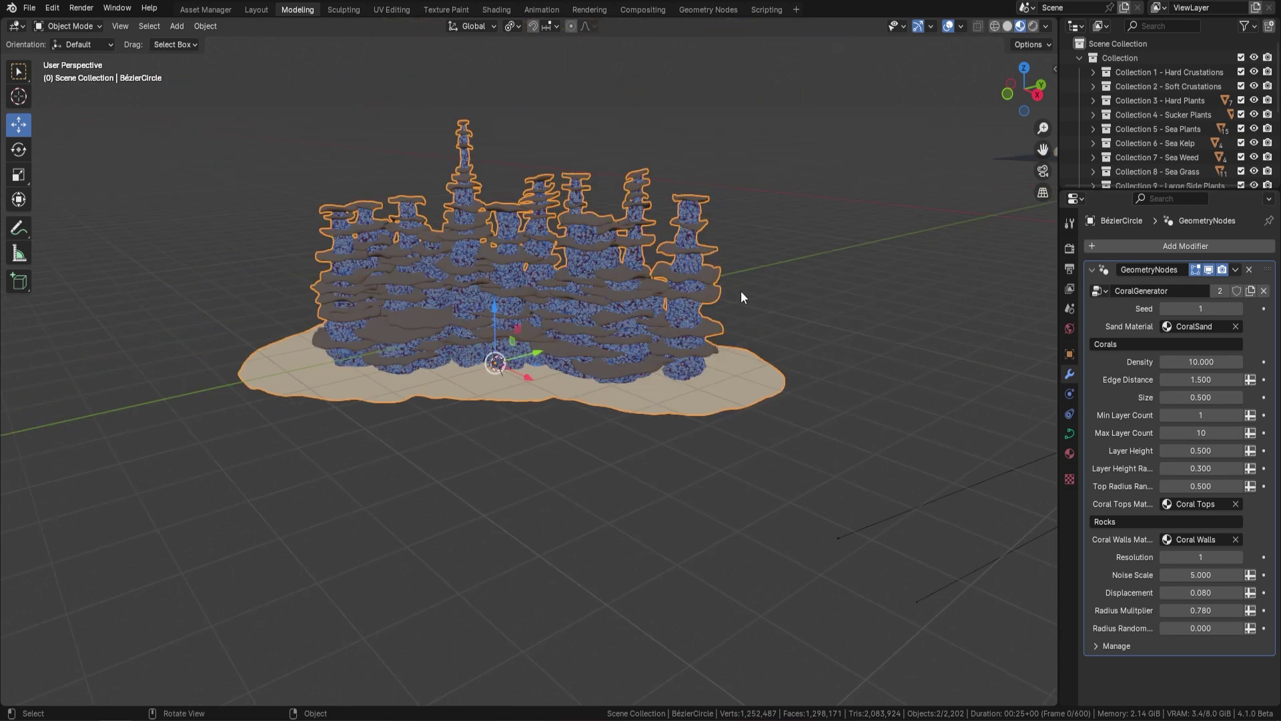
key(ctrl+z)
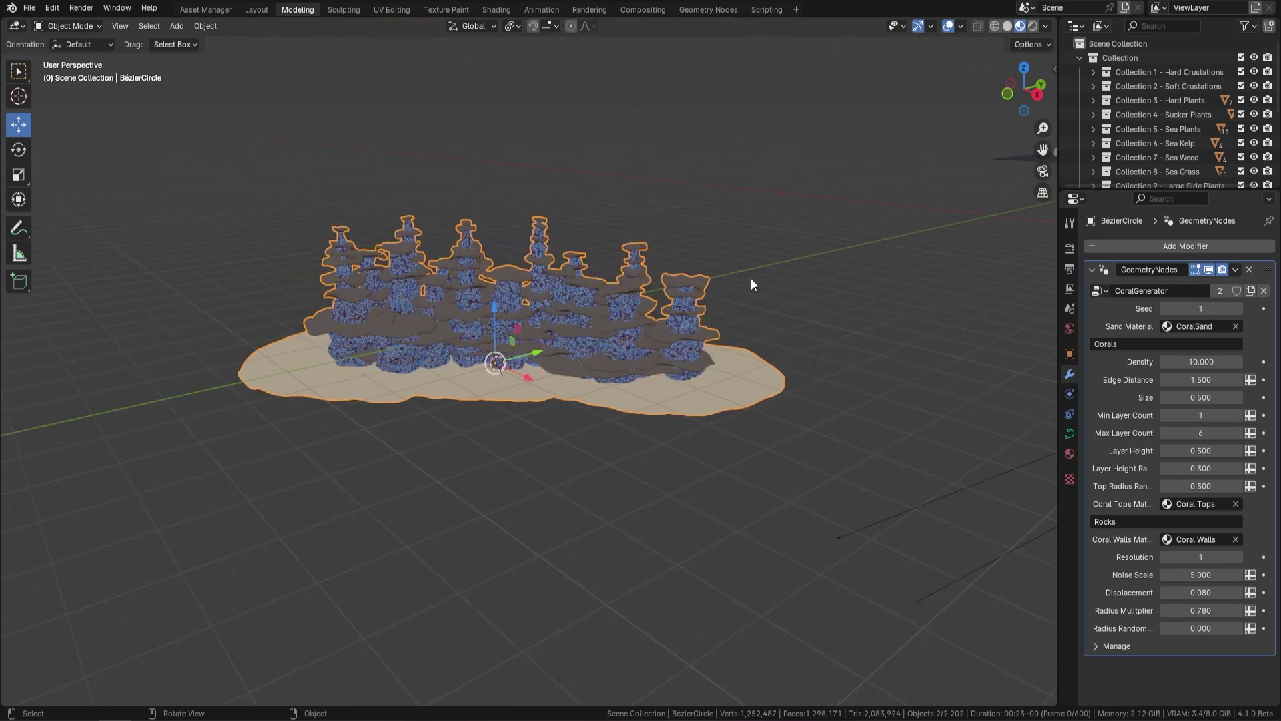
Step: Try a layer height of 1 for the corals and inspect the whole reef
scroll(734, 285, up, 5)
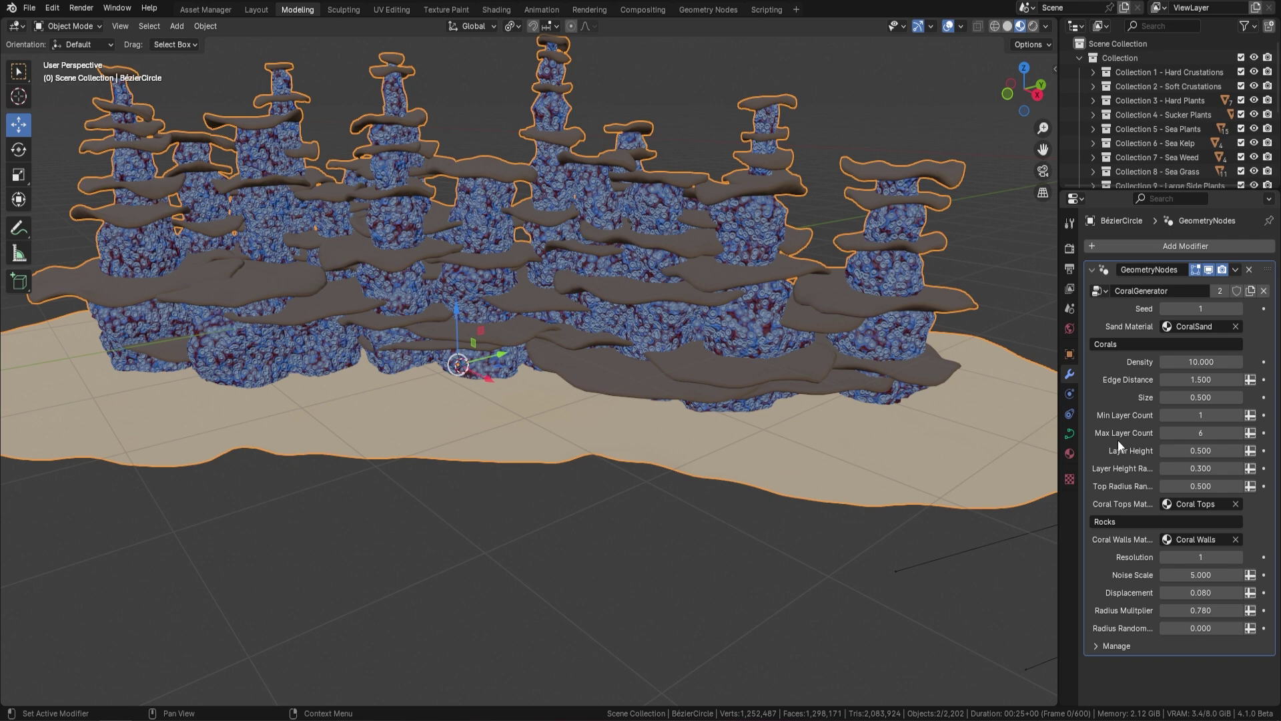
scroll(766, 287, down, 2)
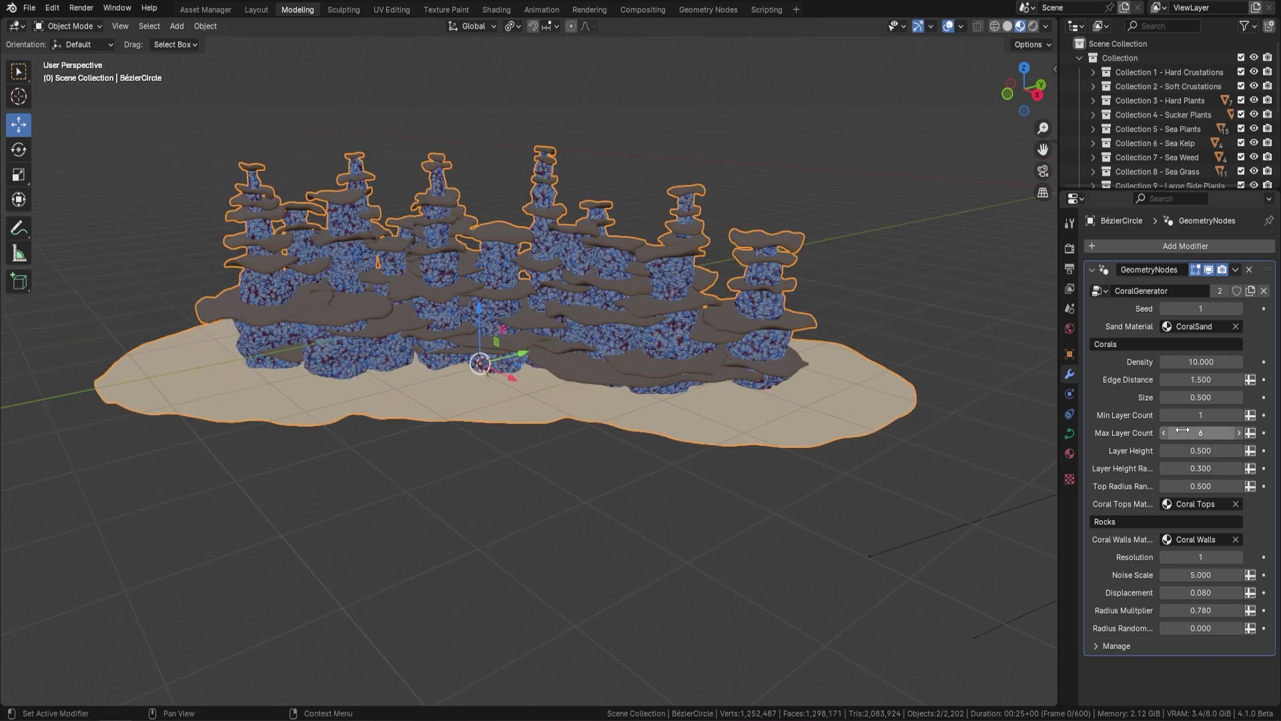
click(1209, 454)
text(1)
key(Return)
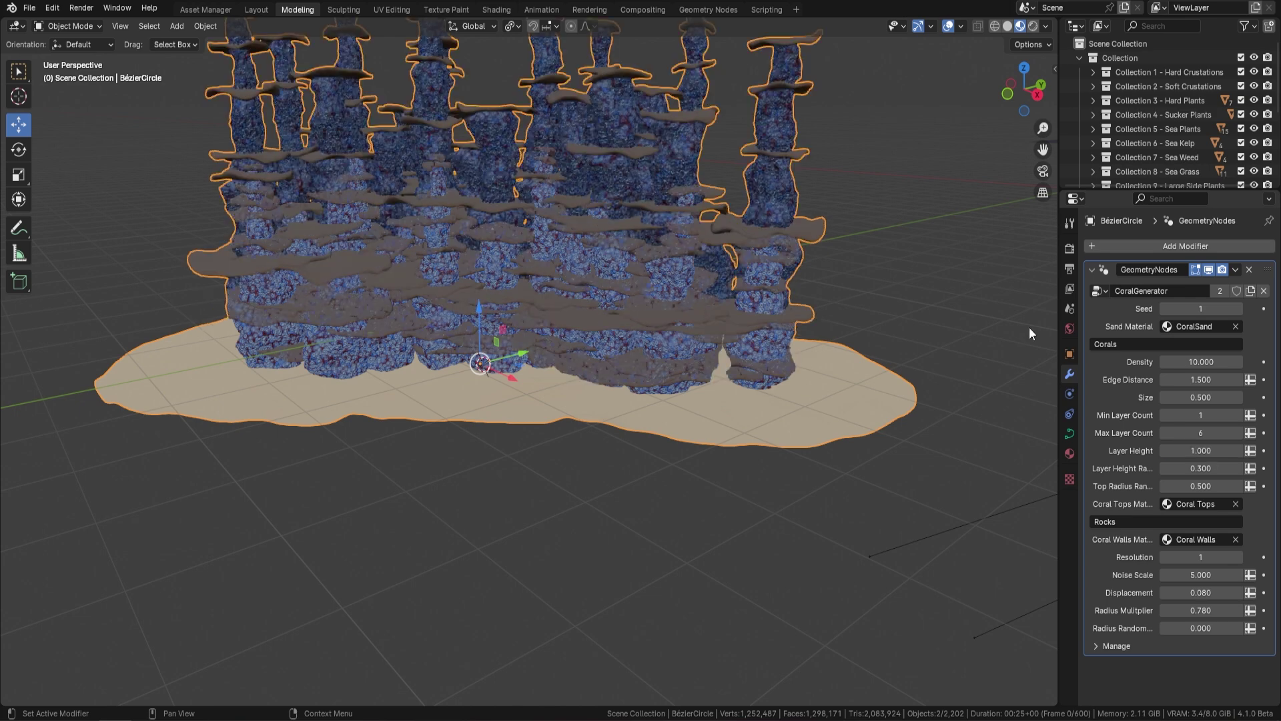
scroll(559, 190, down, 2)
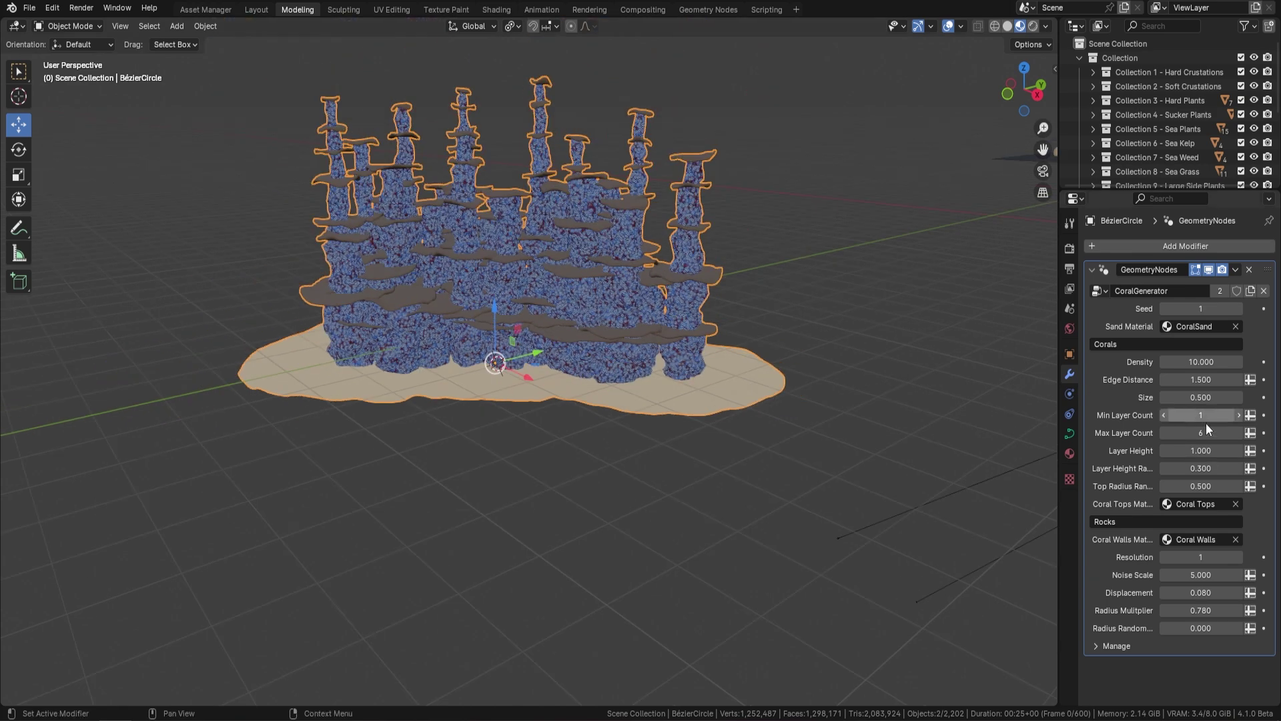
Step: Reduce the coral layer height to 0.44
drag(1207, 447, 1161, 450)
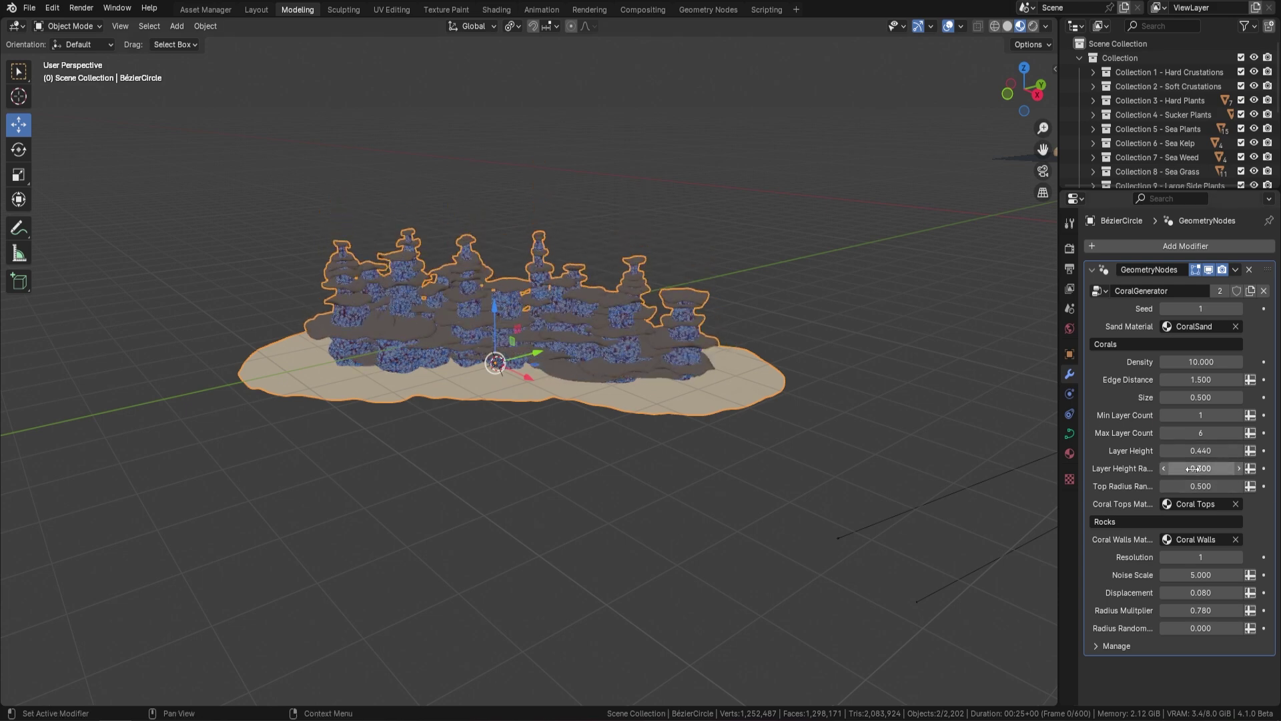
scroll(638, 340, up, 3)
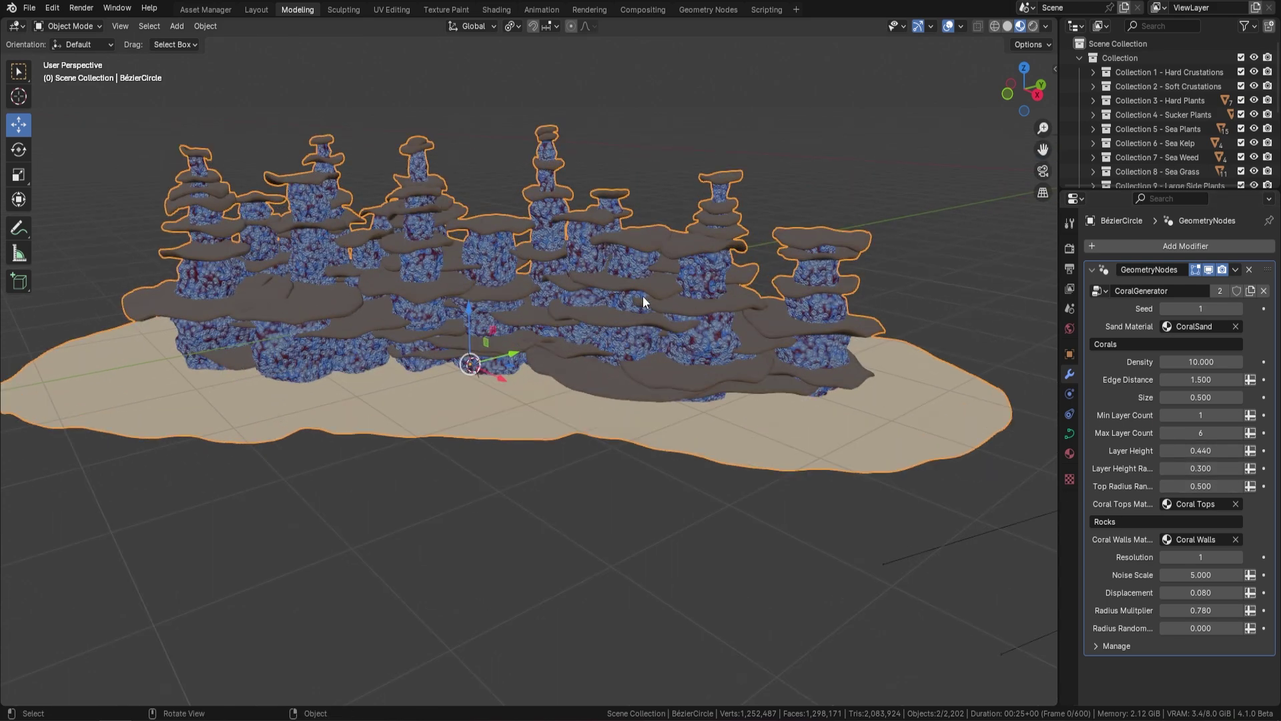
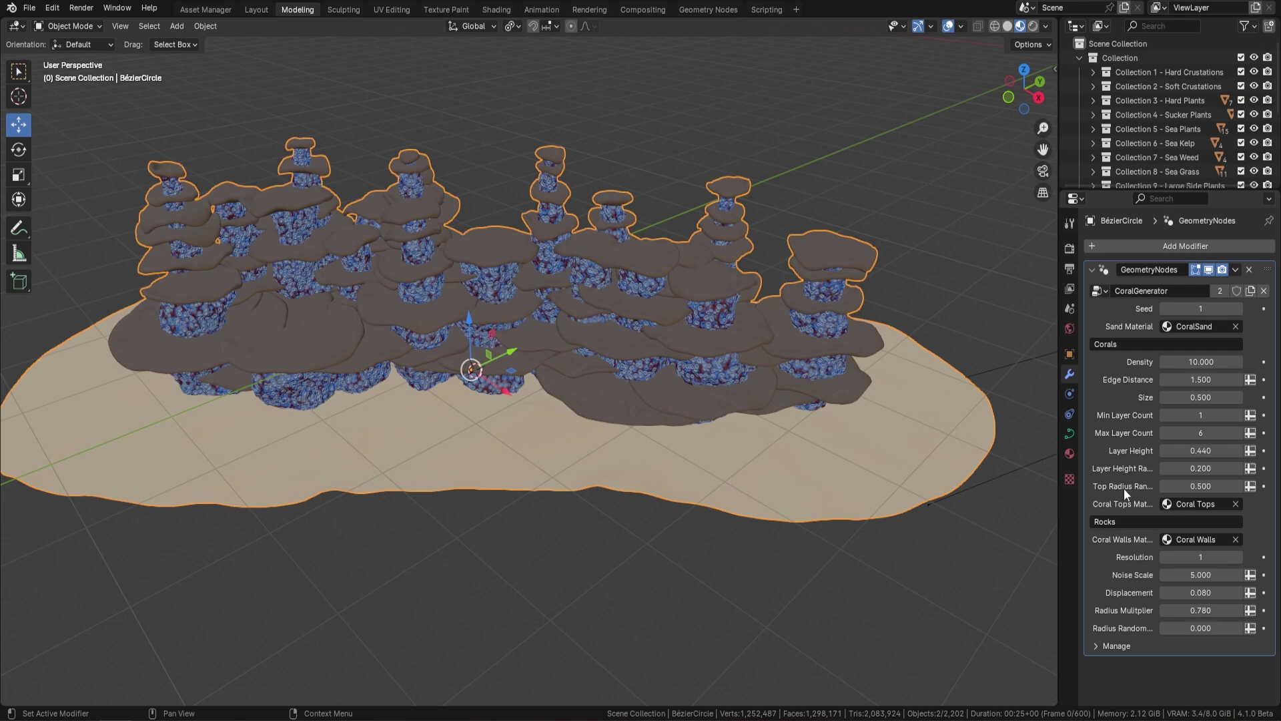
Step: Try a top radius randomness of 1 for the corals and inspect the reef
click(1205, 486)
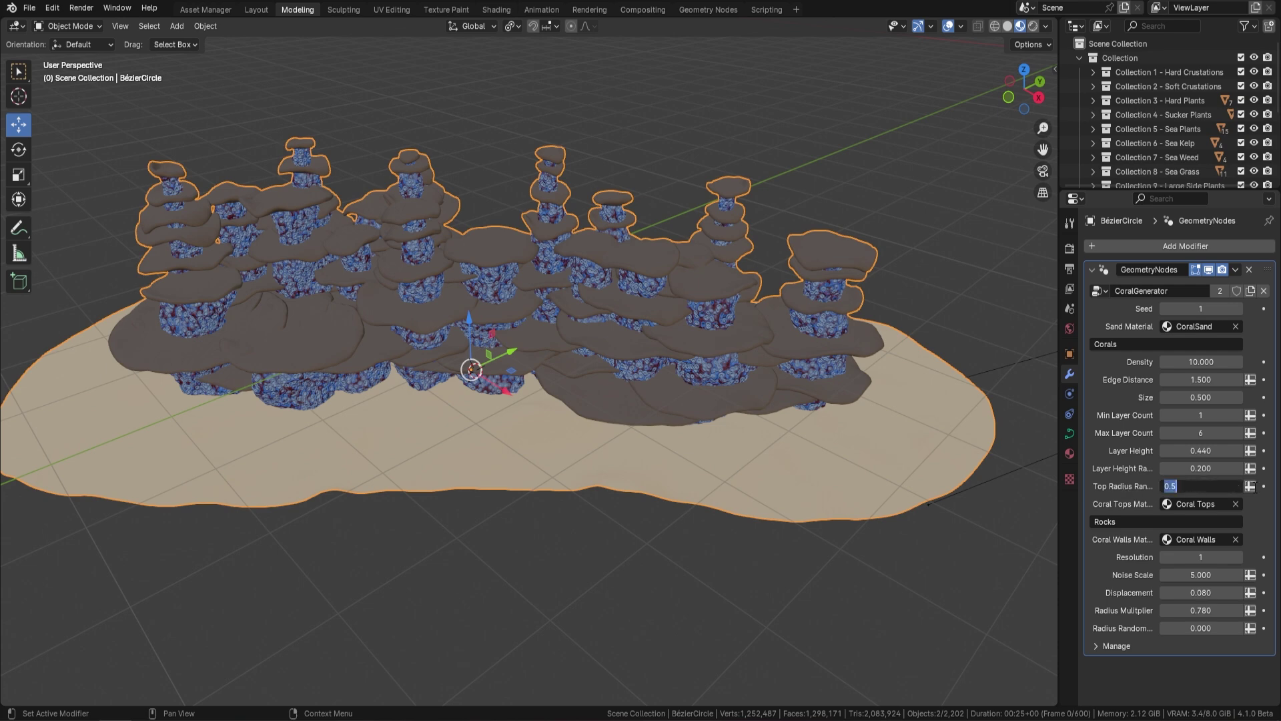
text(1)
key(Return)
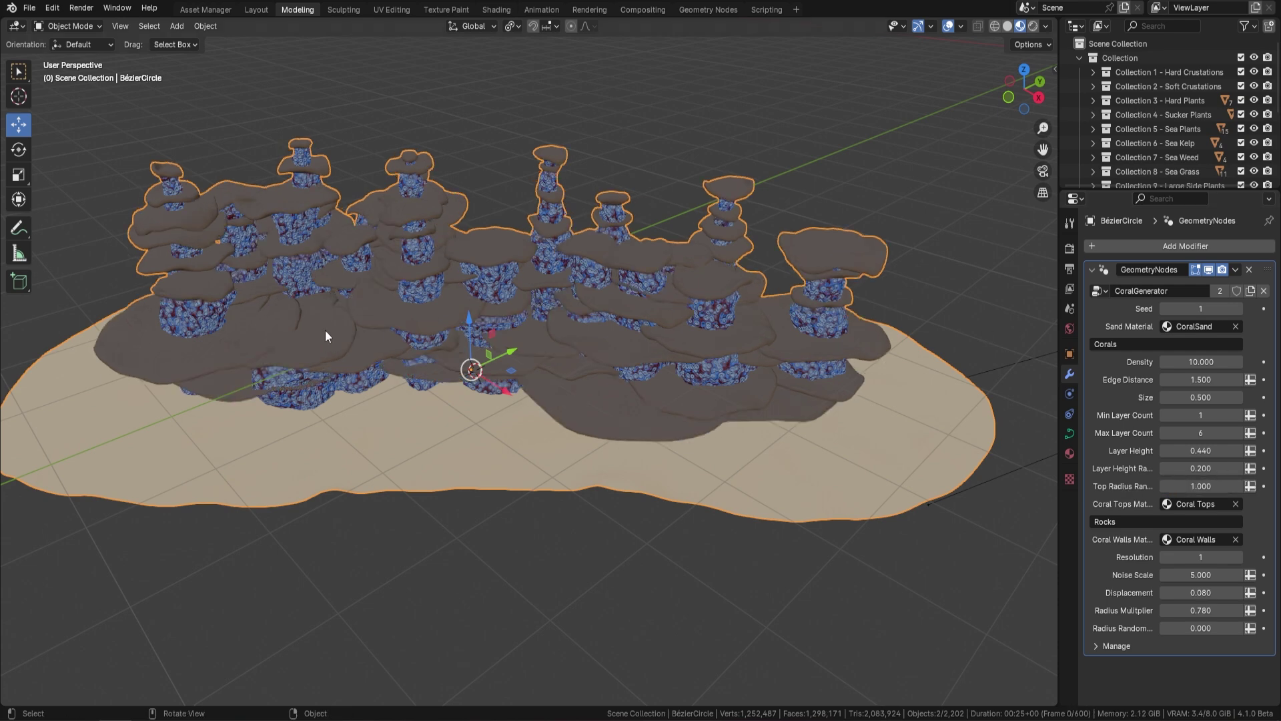
middle_drag(279, 288, 298, 269)
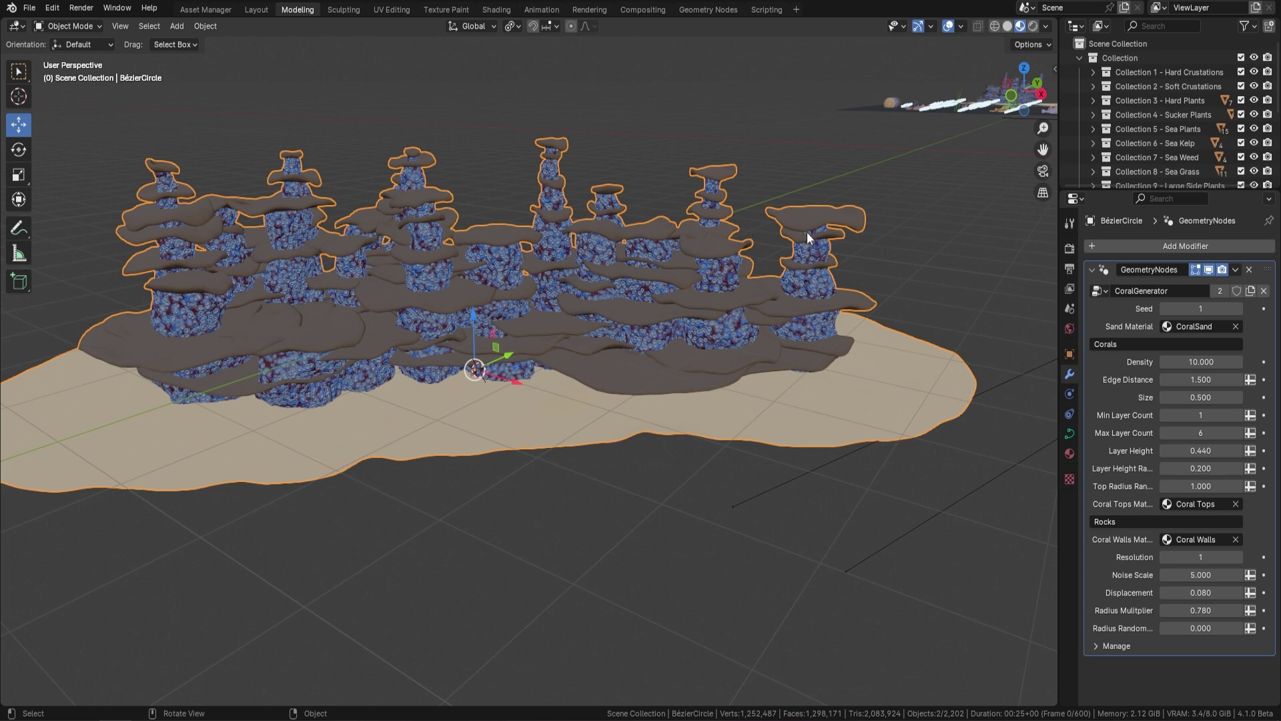
Step: Set the corals' top radius randomness to 0.2
click(1213, 492)
text(0.2)
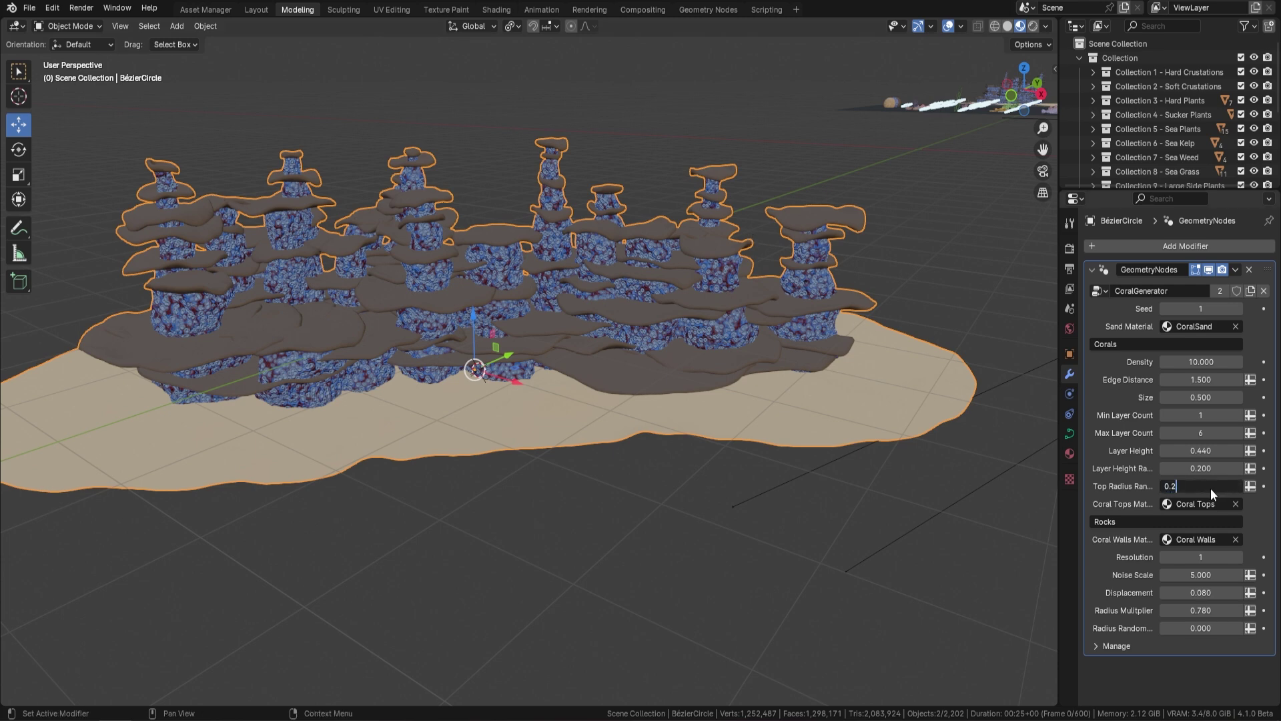
key(Return)
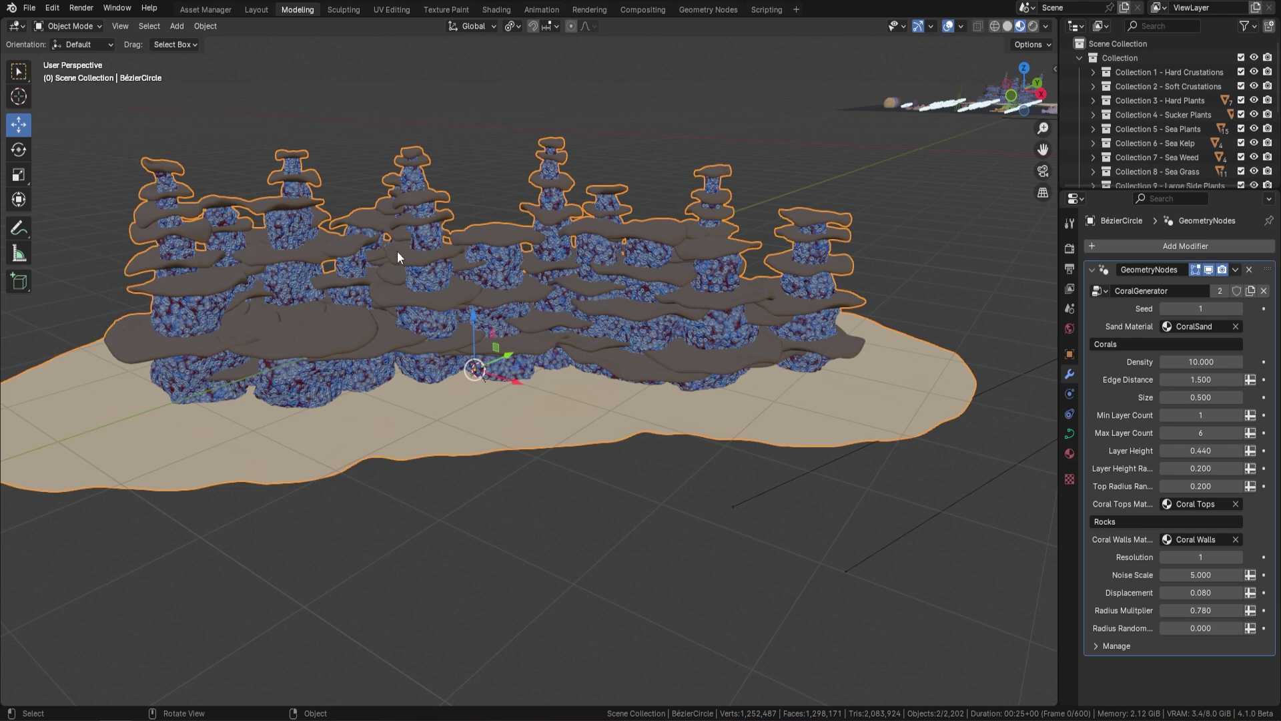
Step: In solid shading, try a rock resolution of 2, inspect the coral walls up close, and return the resolution to 1
click(1007, 26)
mouse_move(653, 188)
middle_down()
mouse_move(726, 239)
mouse_move(657, 198)
middle_up()
scroll(688, 207, up, 2)
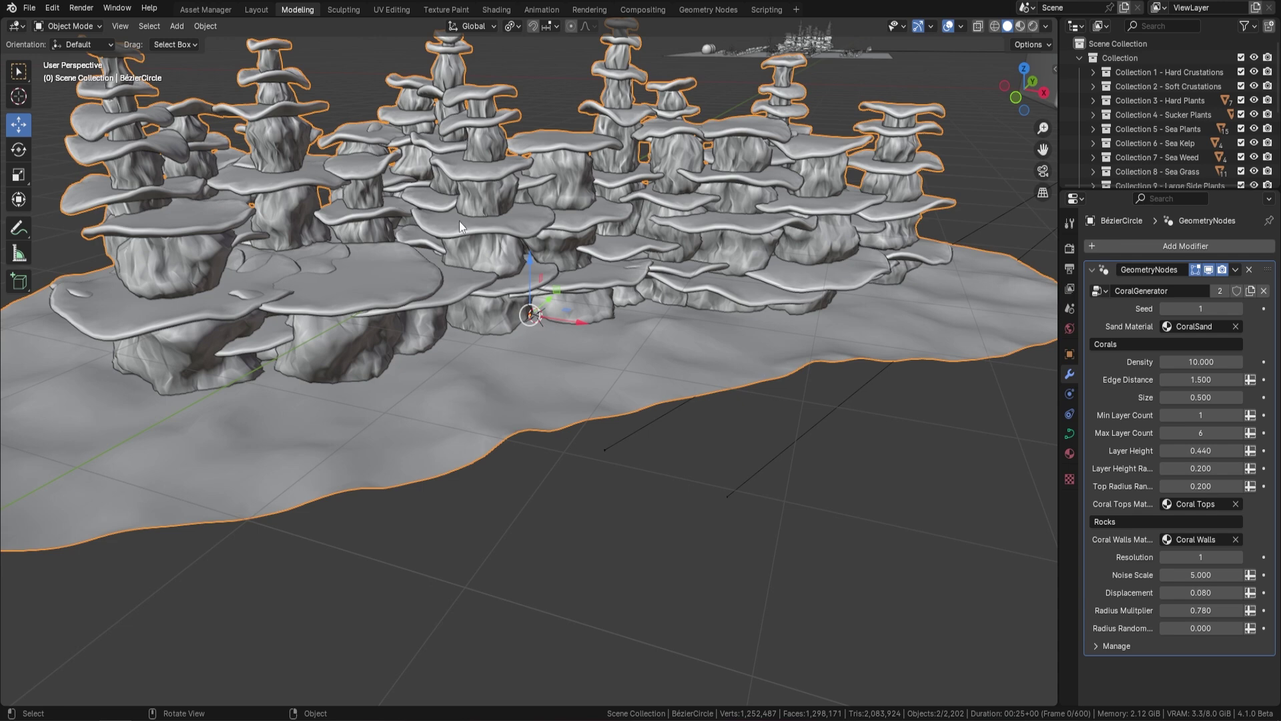
click(1238, 557)
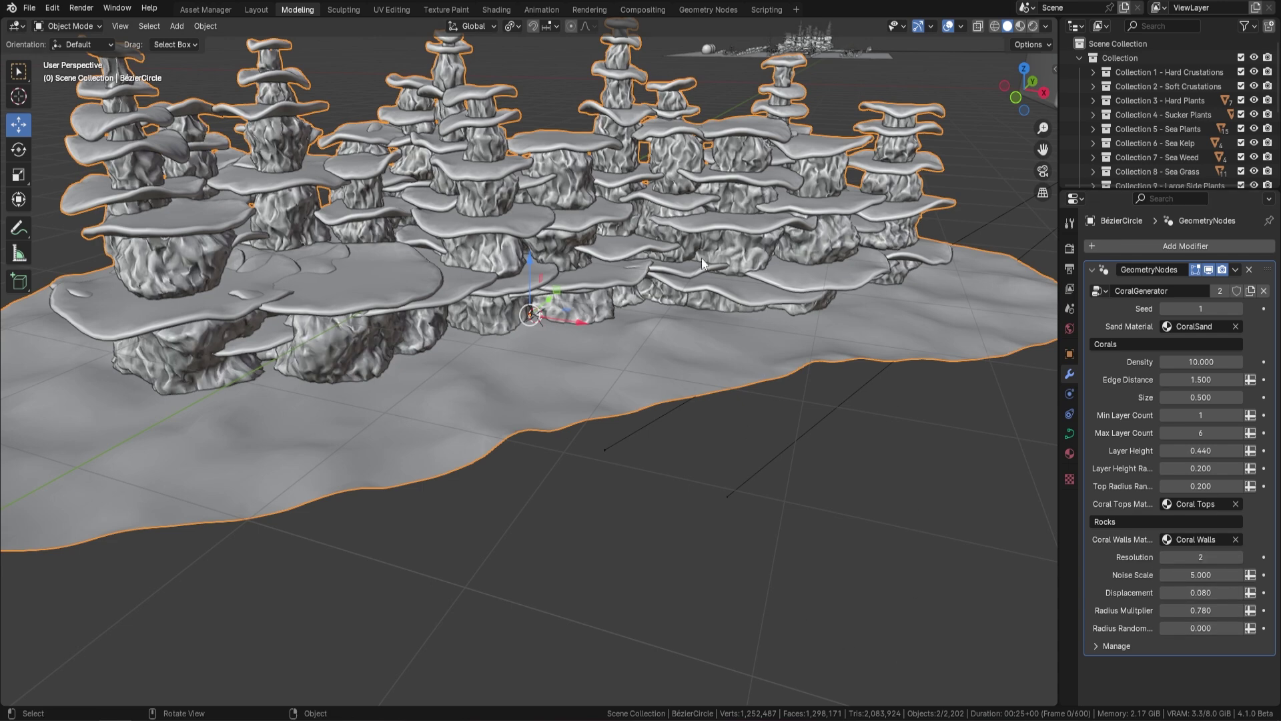
middle_drag(771, 394, 1066, 571)
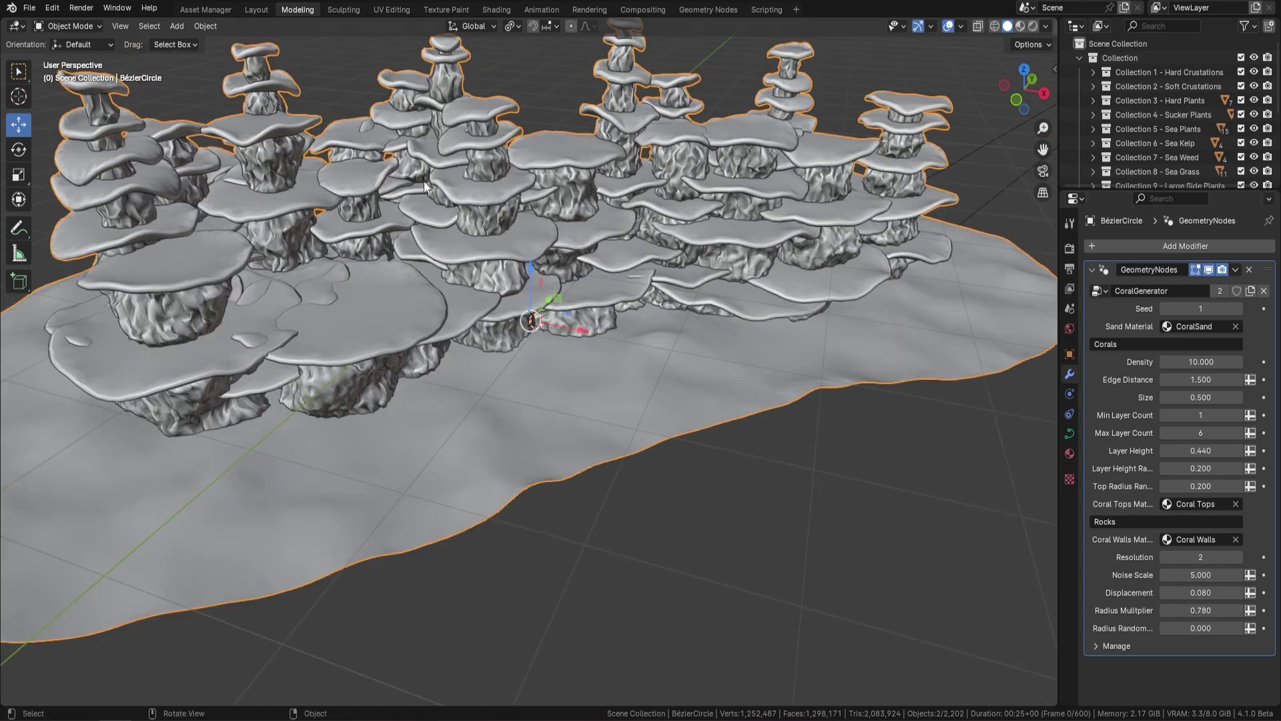
middle_drag(657, 216, 575, 182)
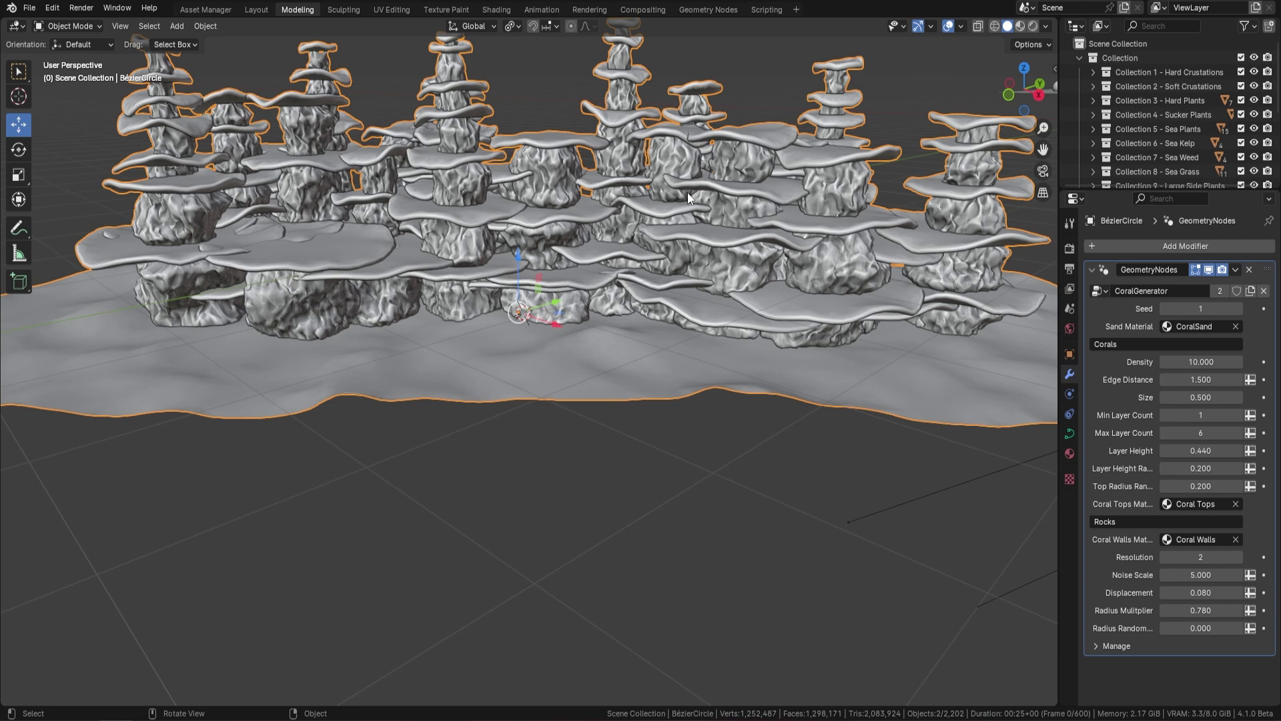
middle_drag(701, 177, 683, 106)
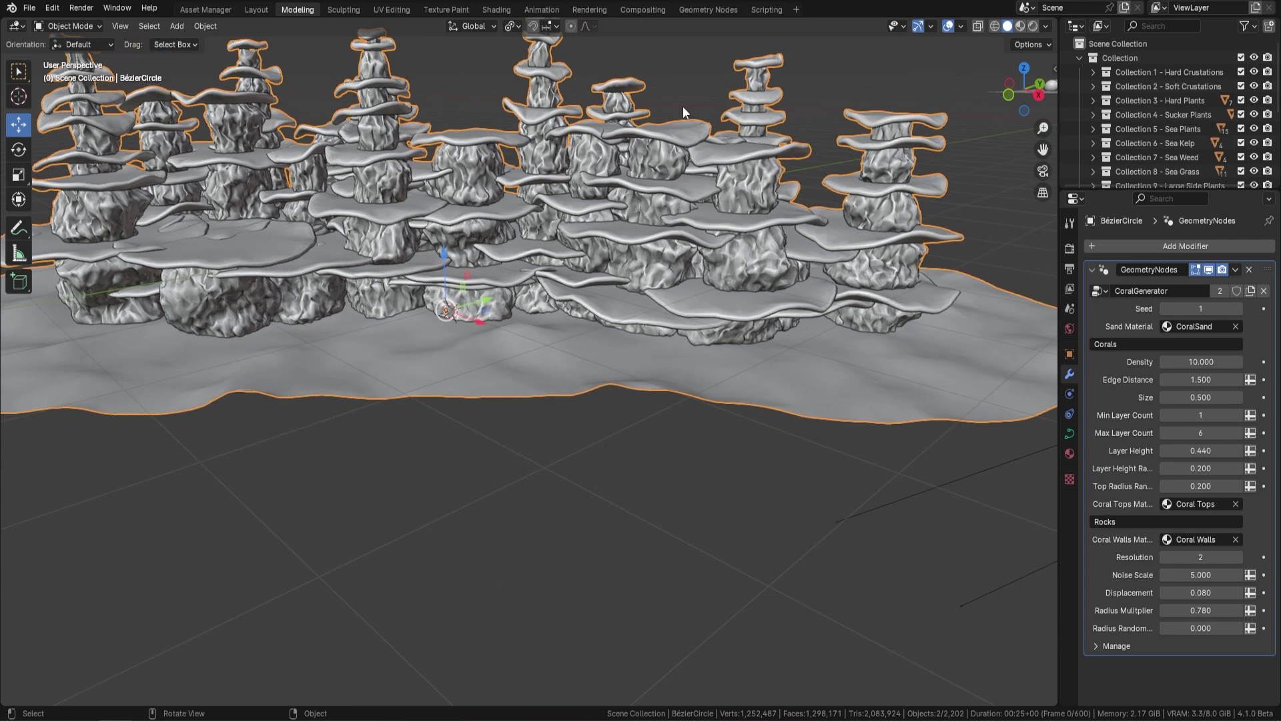
middle_drag(590, 287, 626, 223)
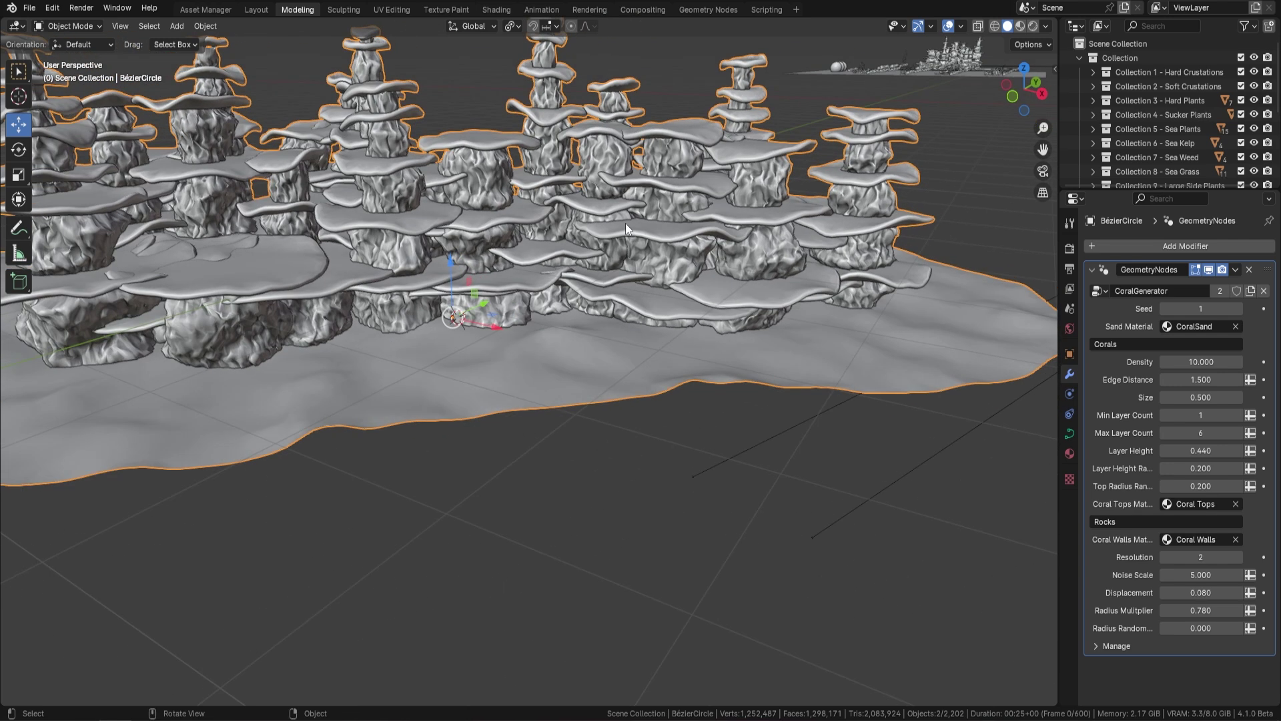
click(1164, 557)
Step: Set the rocks' noise scale to 2 and inspect the smoother coral walls
click(1200, 575)
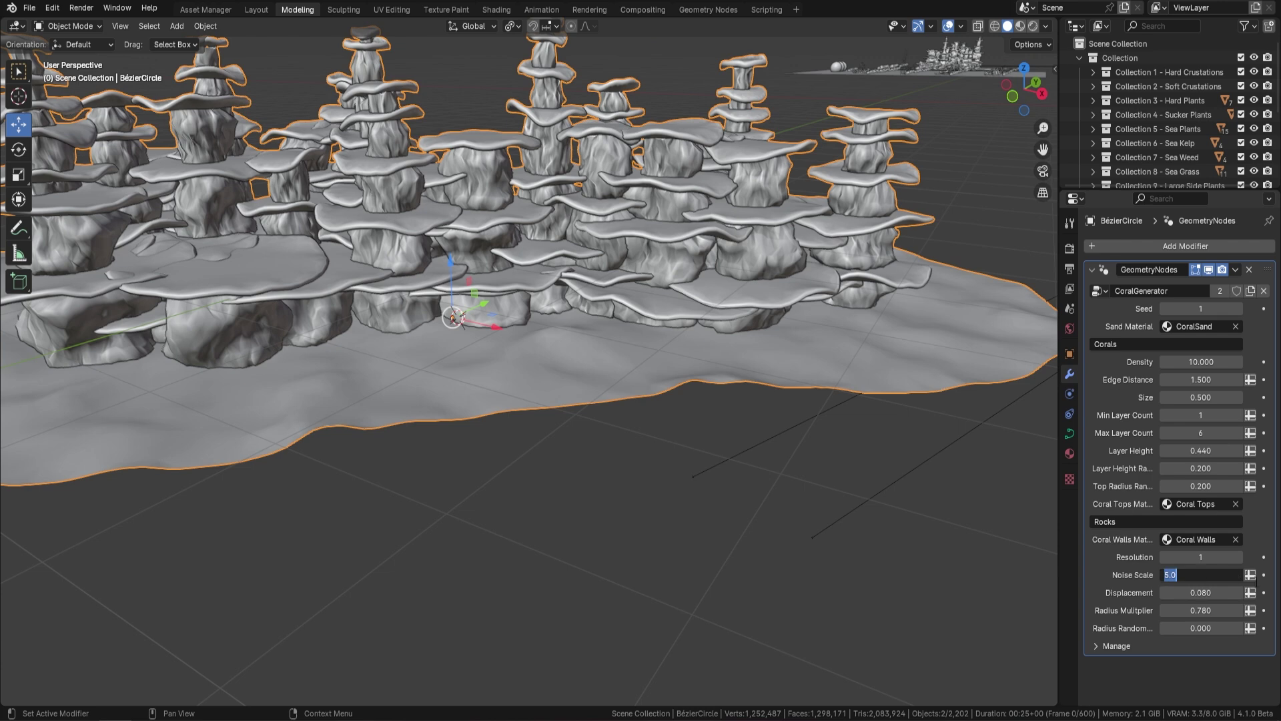
text(0.2)
key(BackSpace)
key(BackSpace)
key(BackSpace)
text(2)
key(Return)
middle_drag(399, 302, 434, 57)
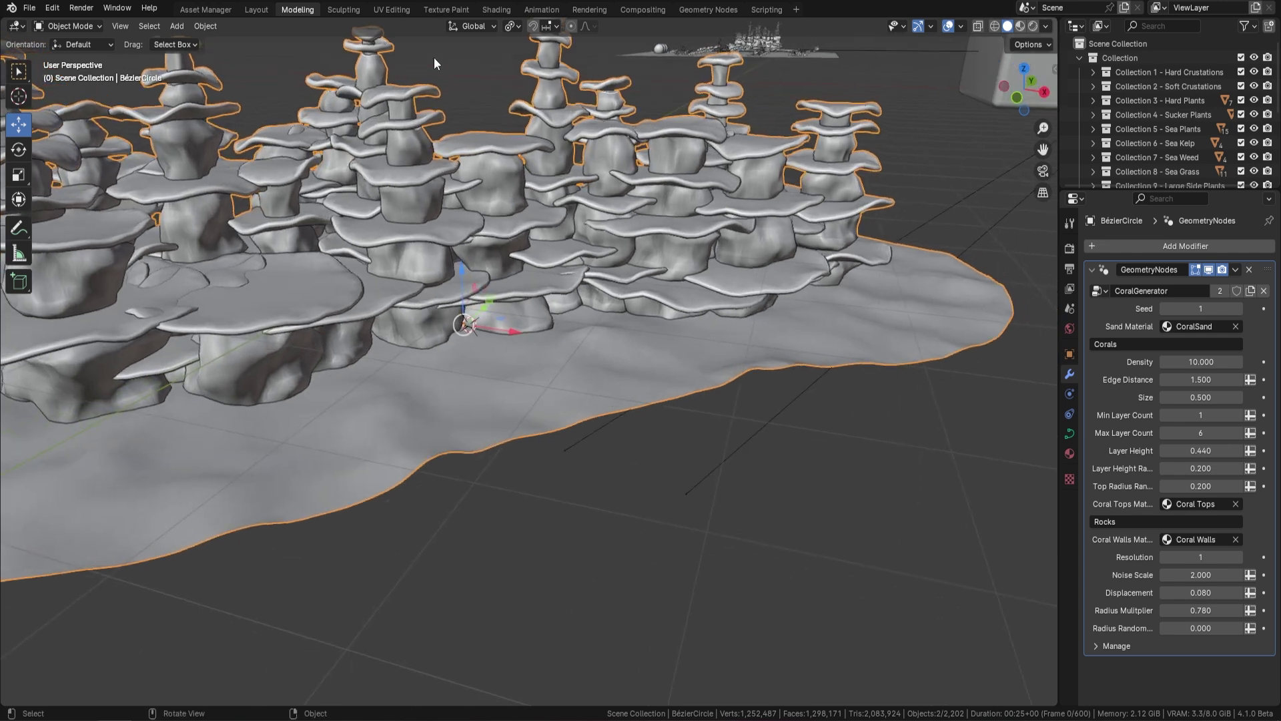
middle_drag(506, 221, 604, 232)
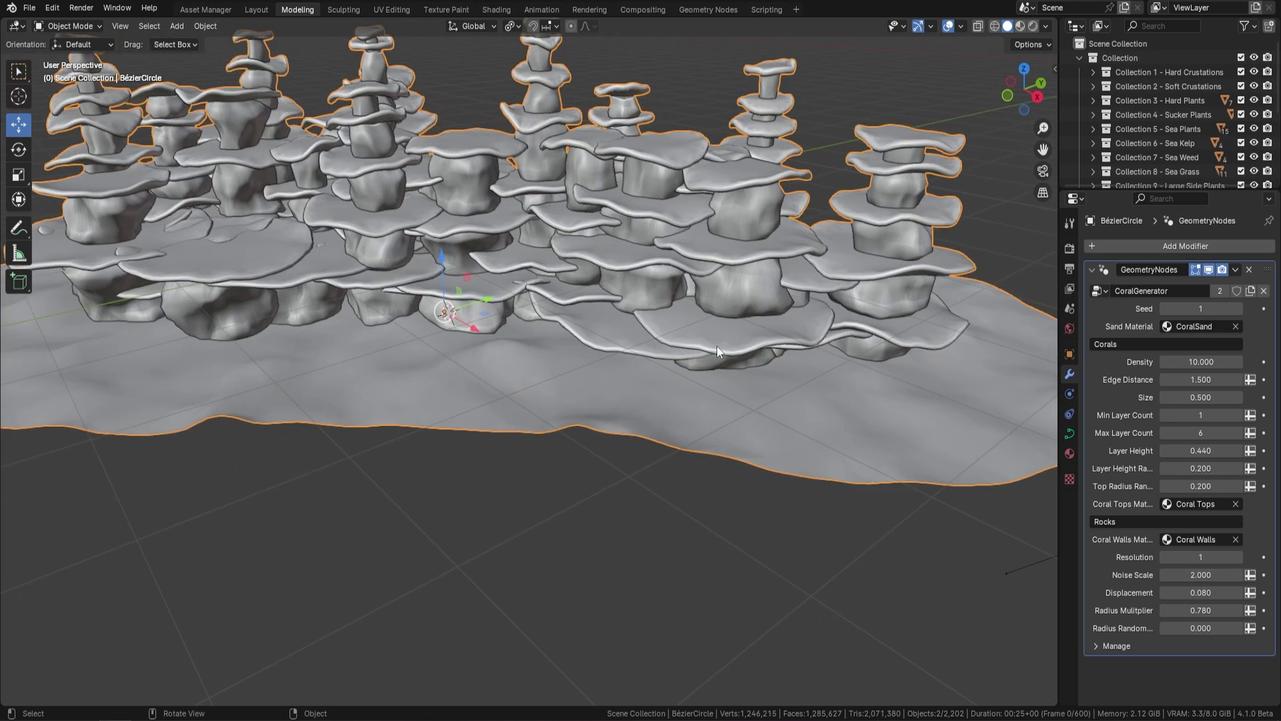
Step: Try a rock displacement of 0.2 and undo the change
click(1186, 592)
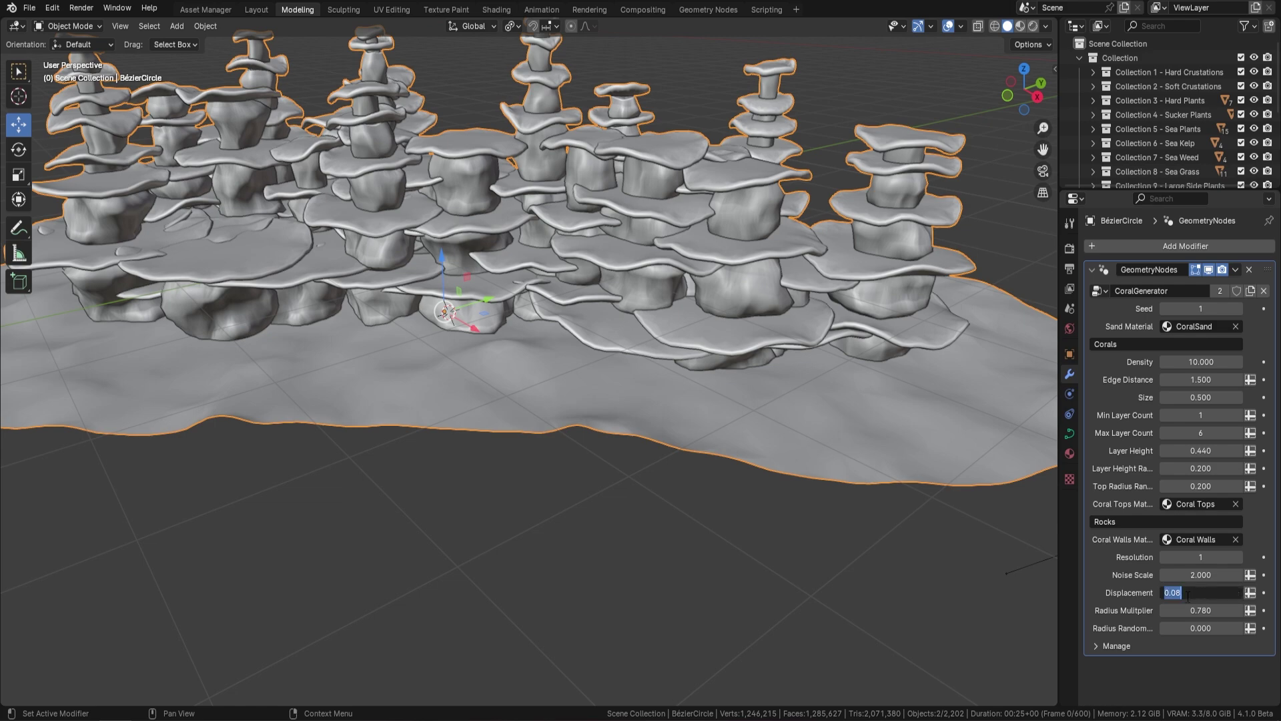
text(0.2)
key(Return)
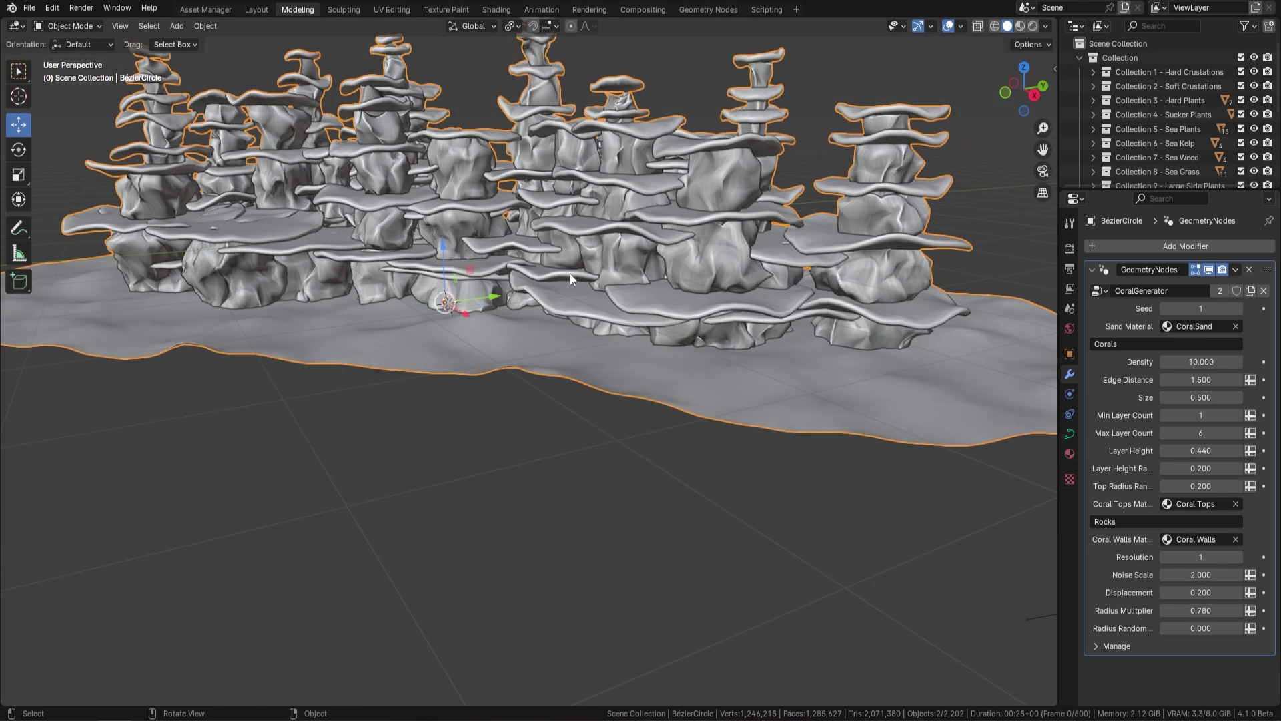
key(ctrl)
key(ctrl+z)
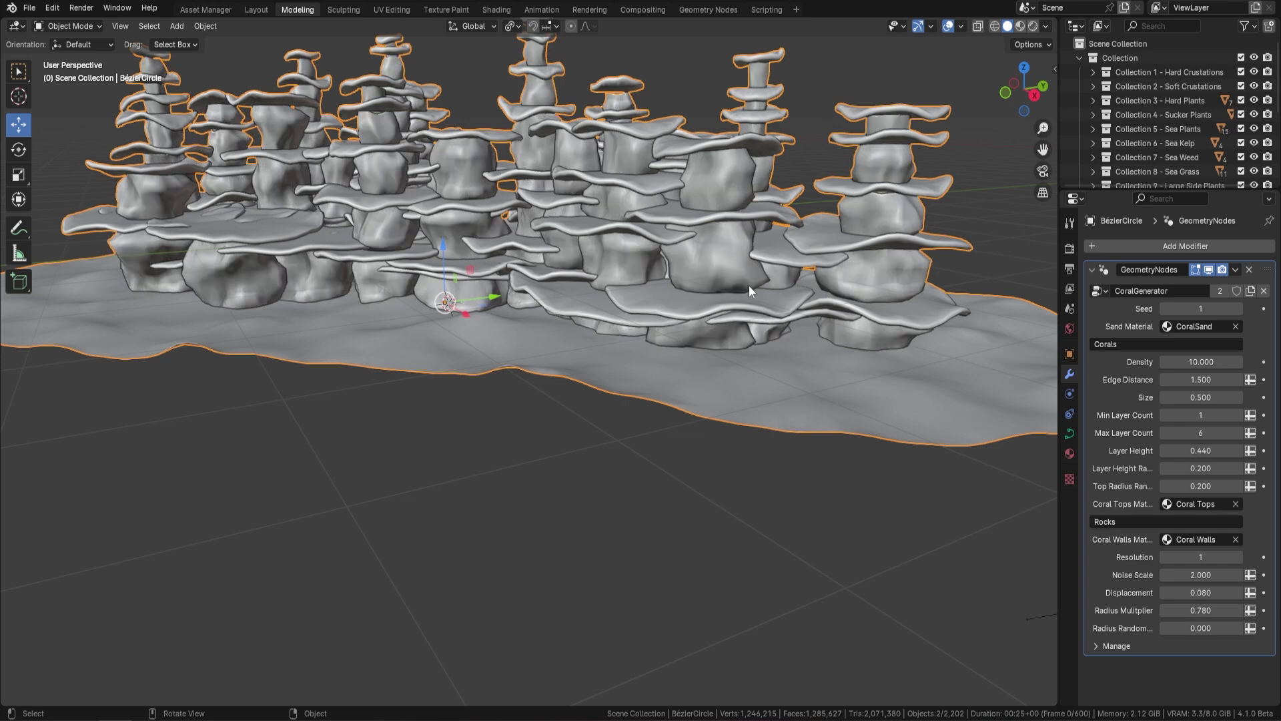
Step: Set the rocks' radius multiplier to 1 and inspect the thickness of the coral walls
click(1203, 611)
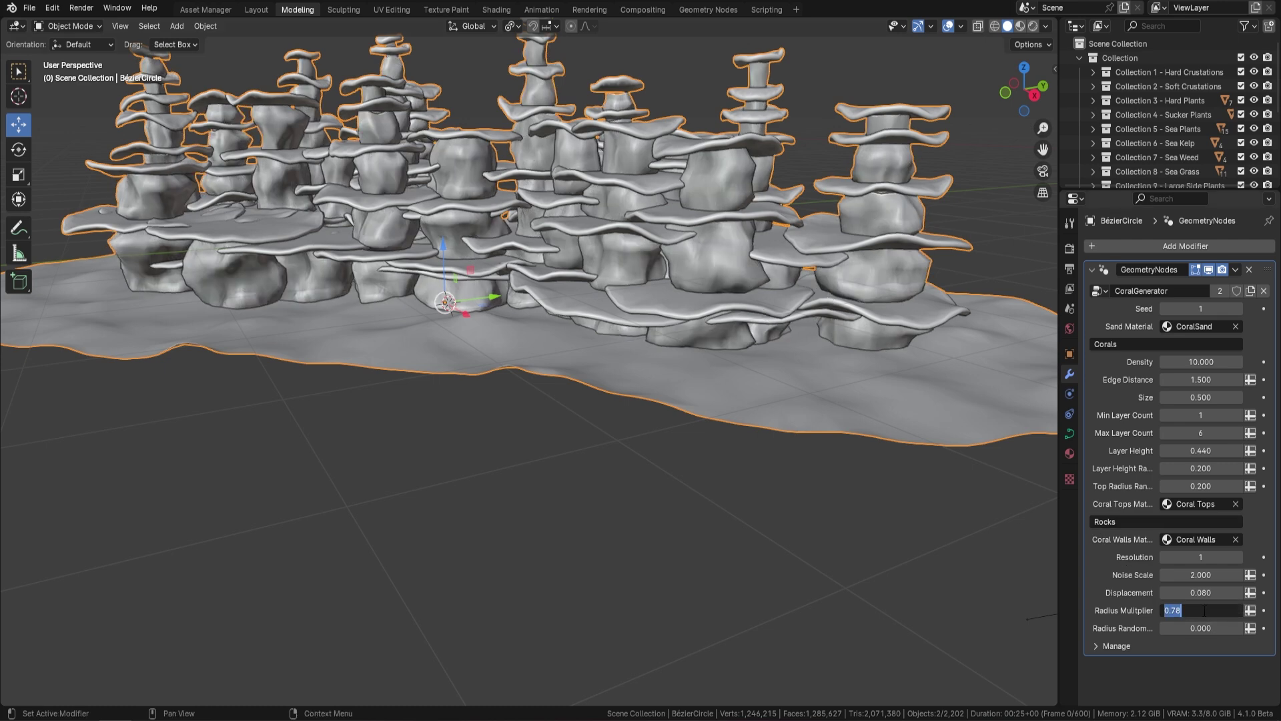
text(1)
key(Return)
middle_drag(719, 326, 774, 282)
middle_drag(690, 190, 547, 306)
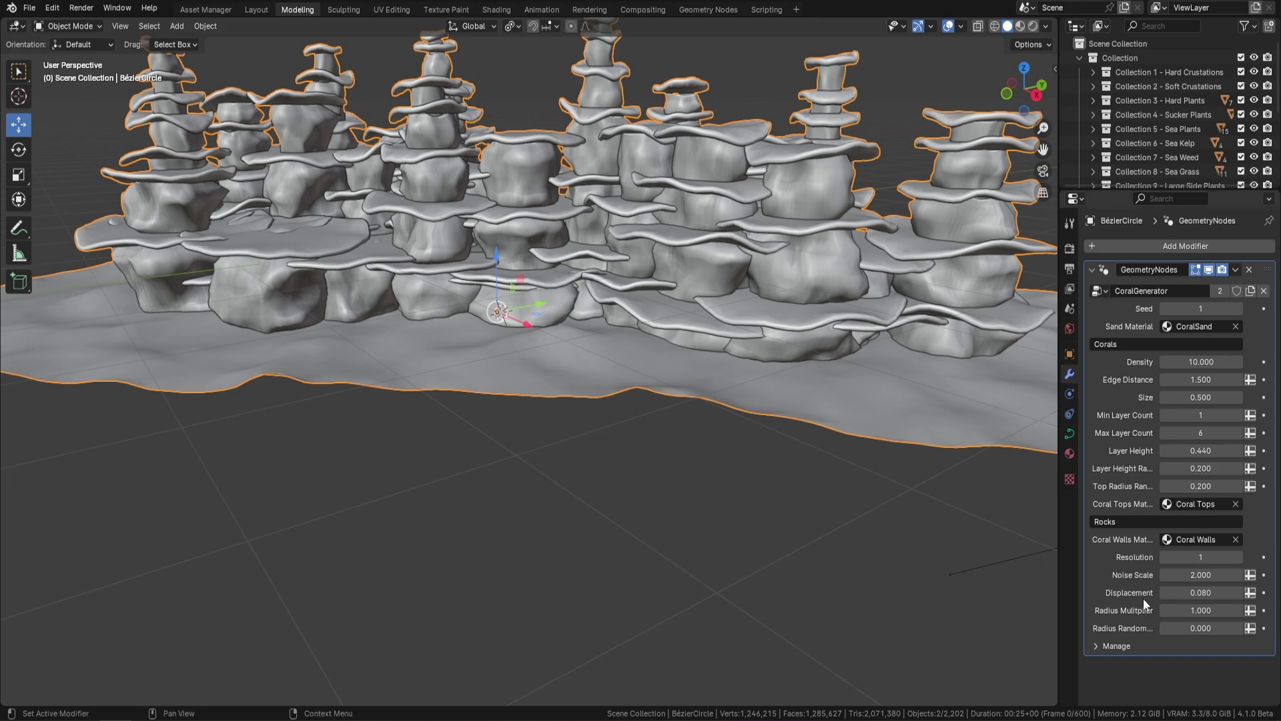
Step: Set the rocks' radius randomness to 0.2 and inspect the reef from several sides
click(1195, 628)
text(0.2)
key(Return)
middle_drag(606, 266, 633, 266)
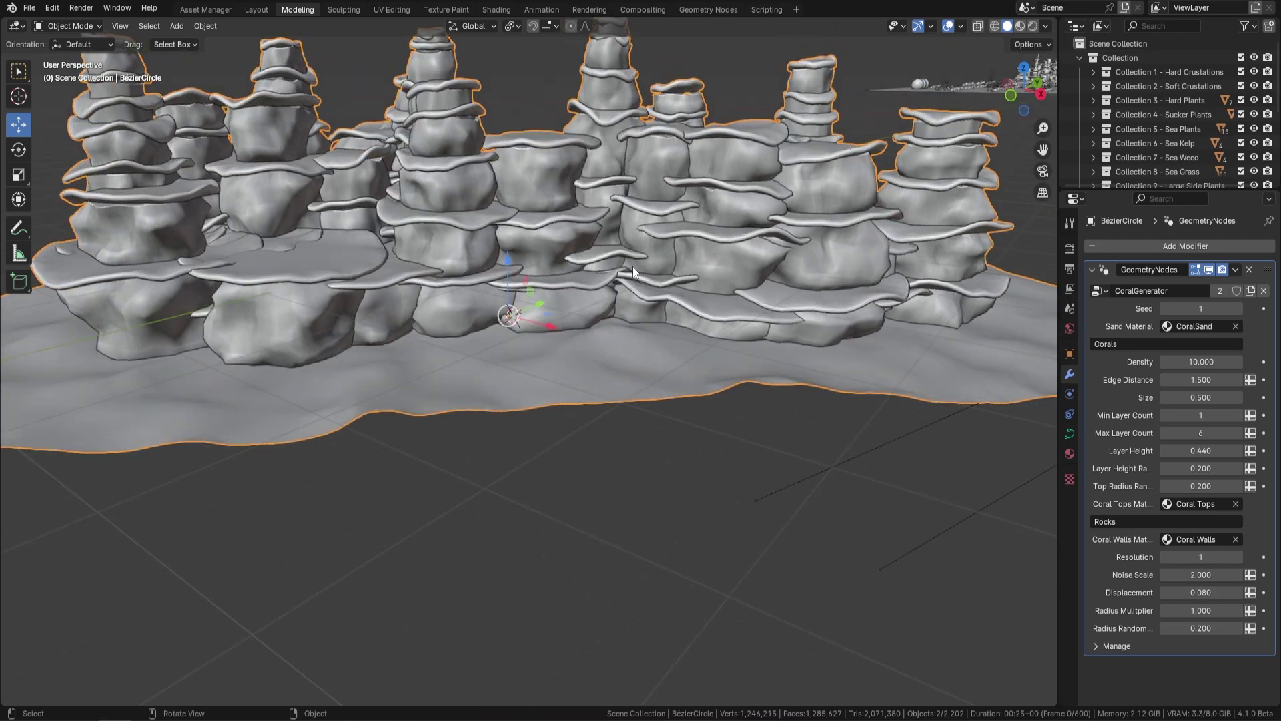
middle_drag(479, 252, 590, 202)
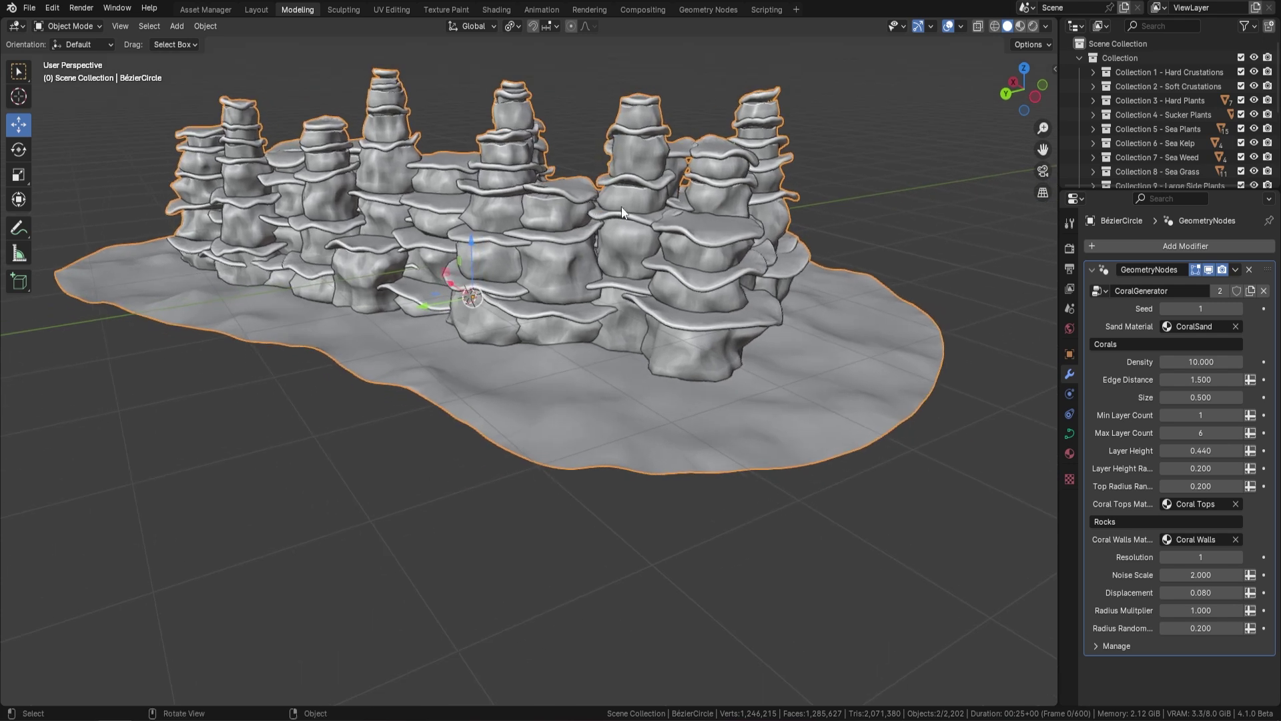
Step: View the reef in material preview and check which materials are available for the coral tops
click(1020, 26)
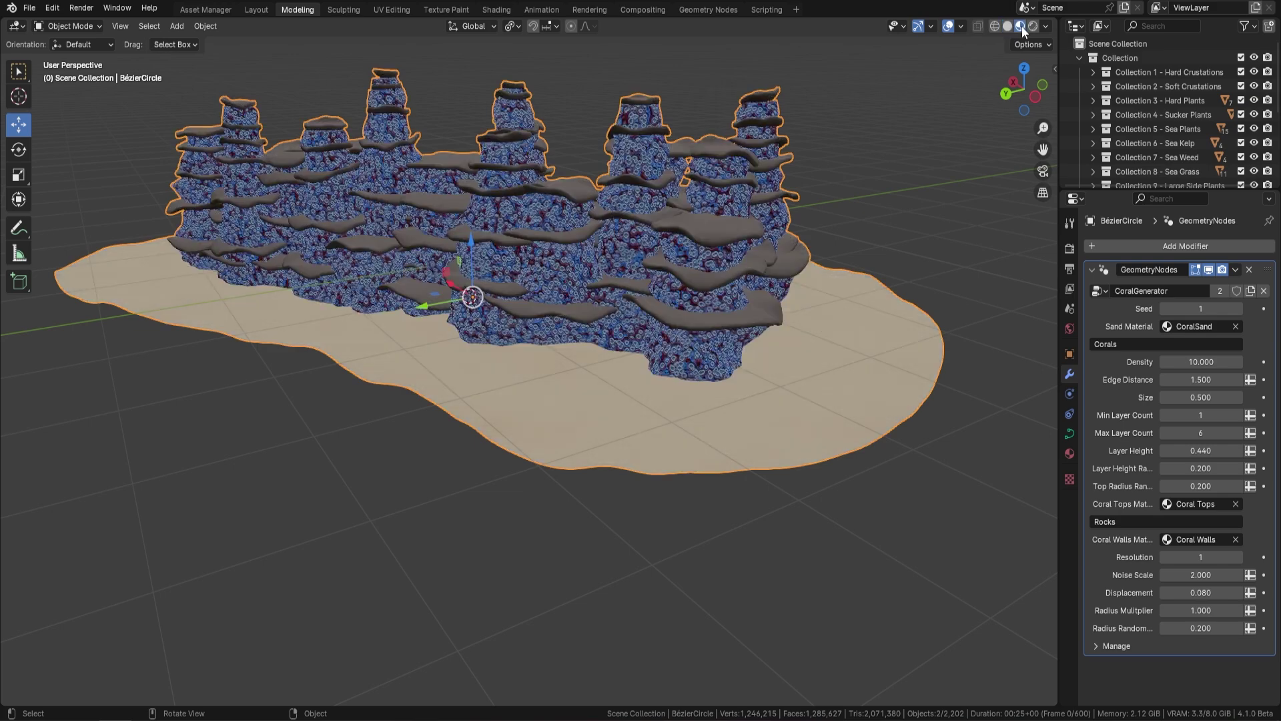
mouse_move(663, 253)
middle_down()
mouse_move(742, 307)
mouse_move(731, 286)
mouse_move(588, 410)
middle_up()
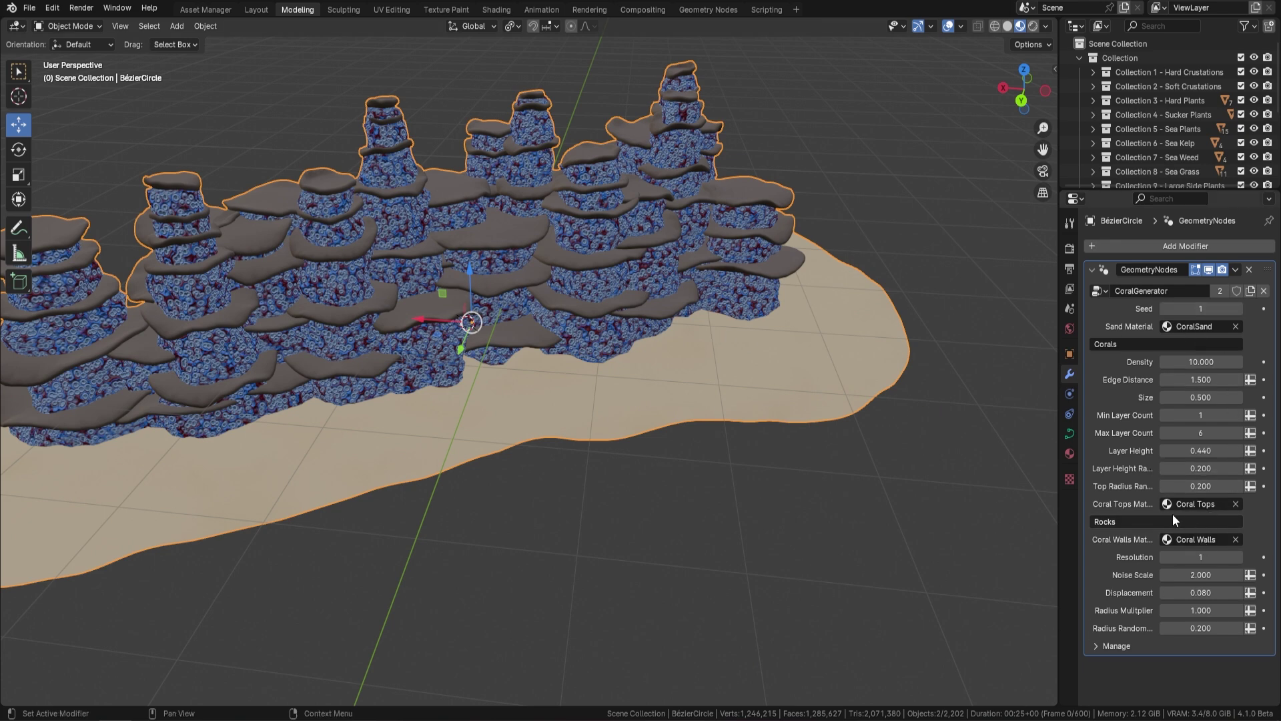
click(1215, 504)
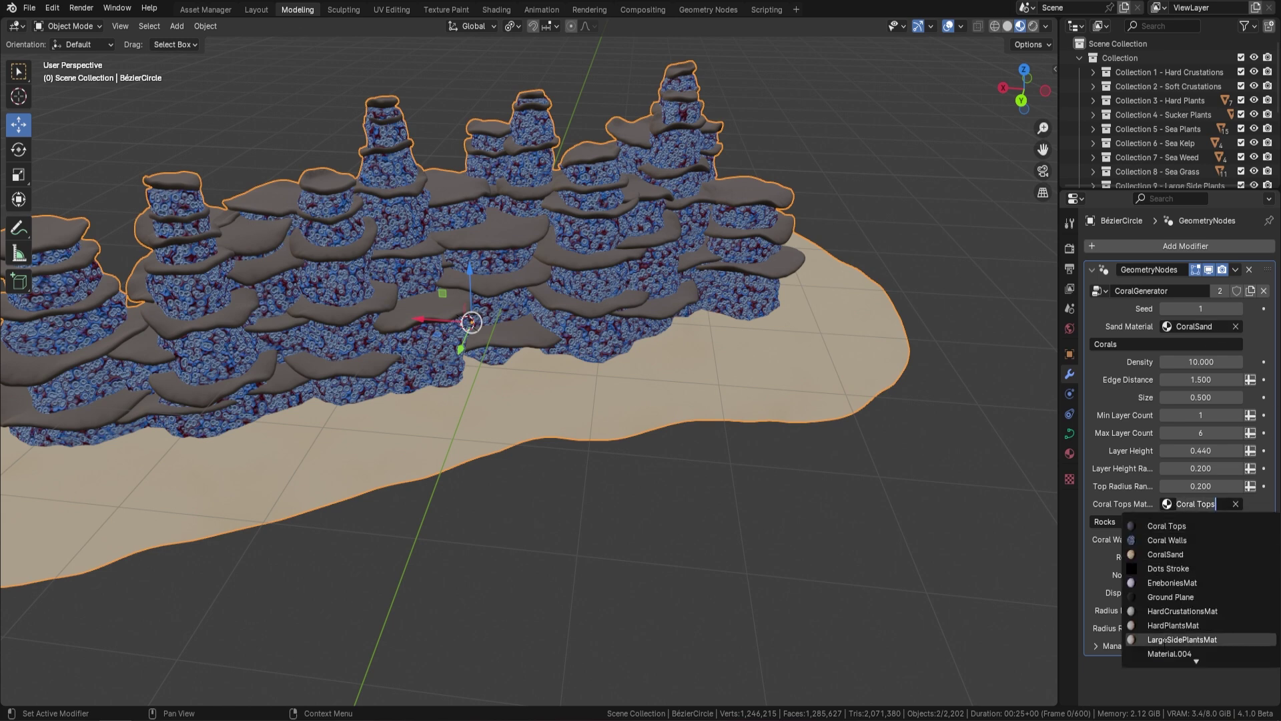
click(1016, 395)
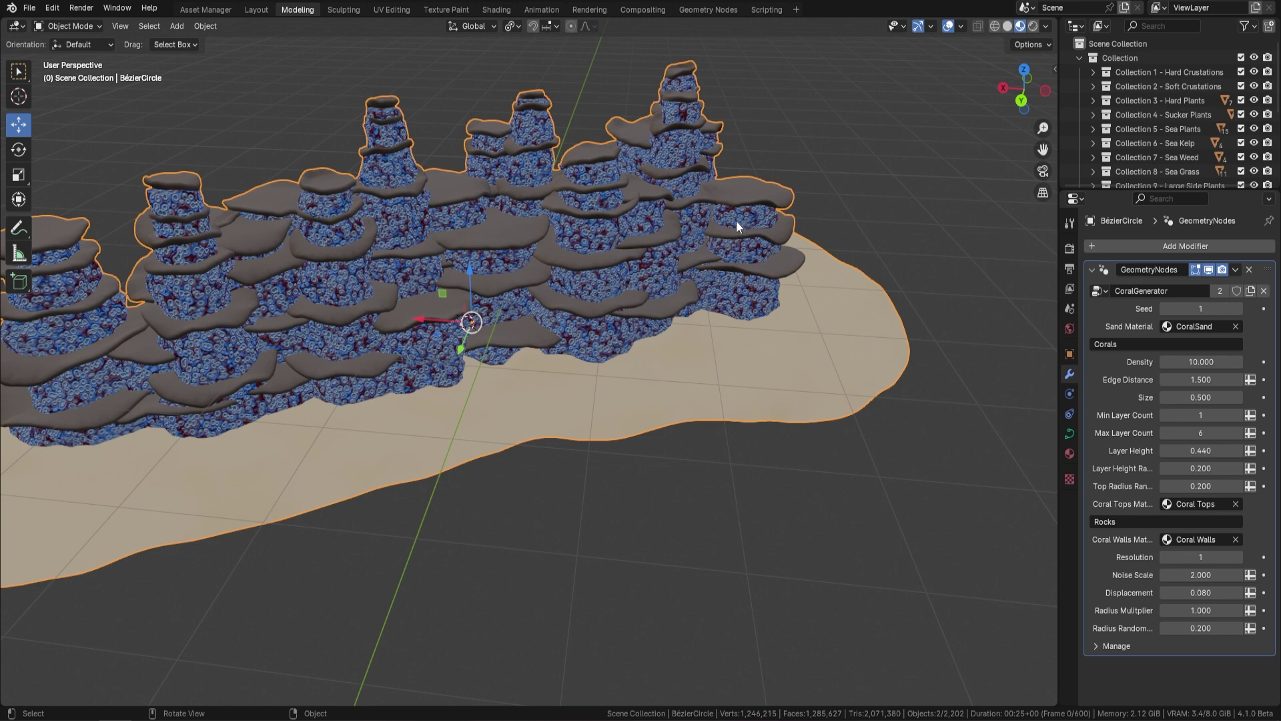
scroll(524, 198, down, 3)
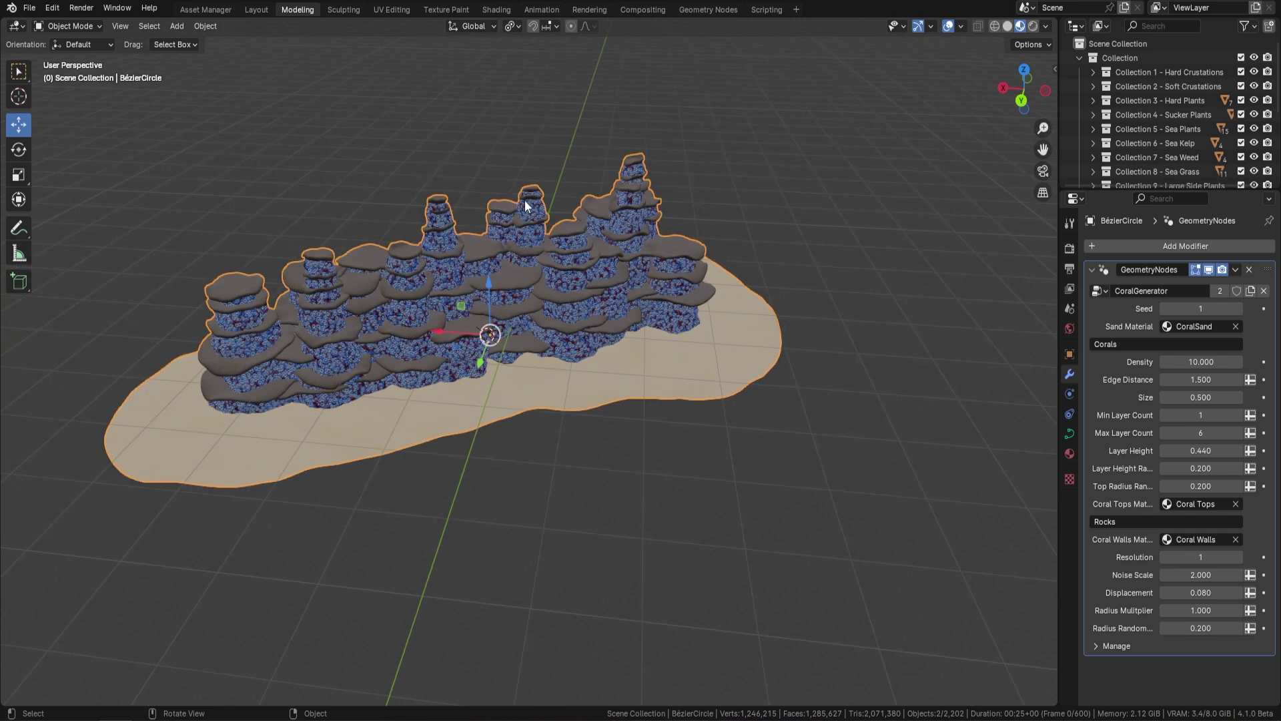
Step: Convert the generated coral reef to a mesh
click(205, 26)
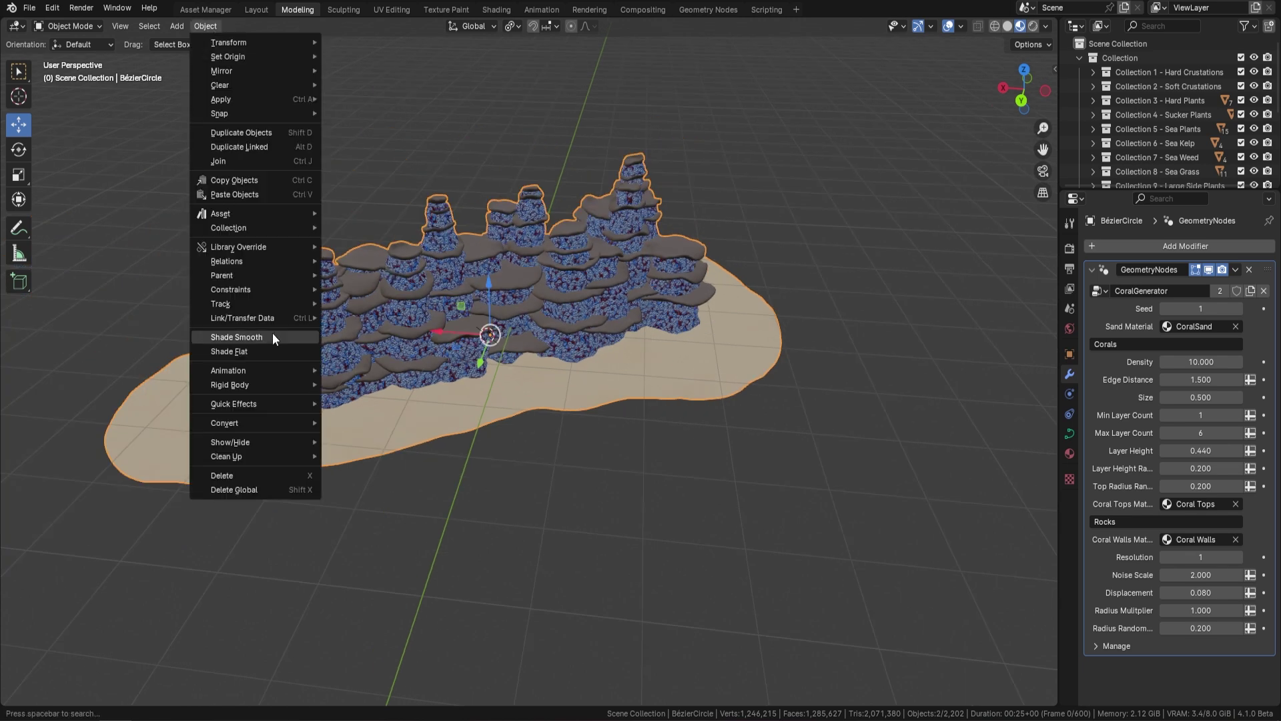
mouse_move(256, 423)
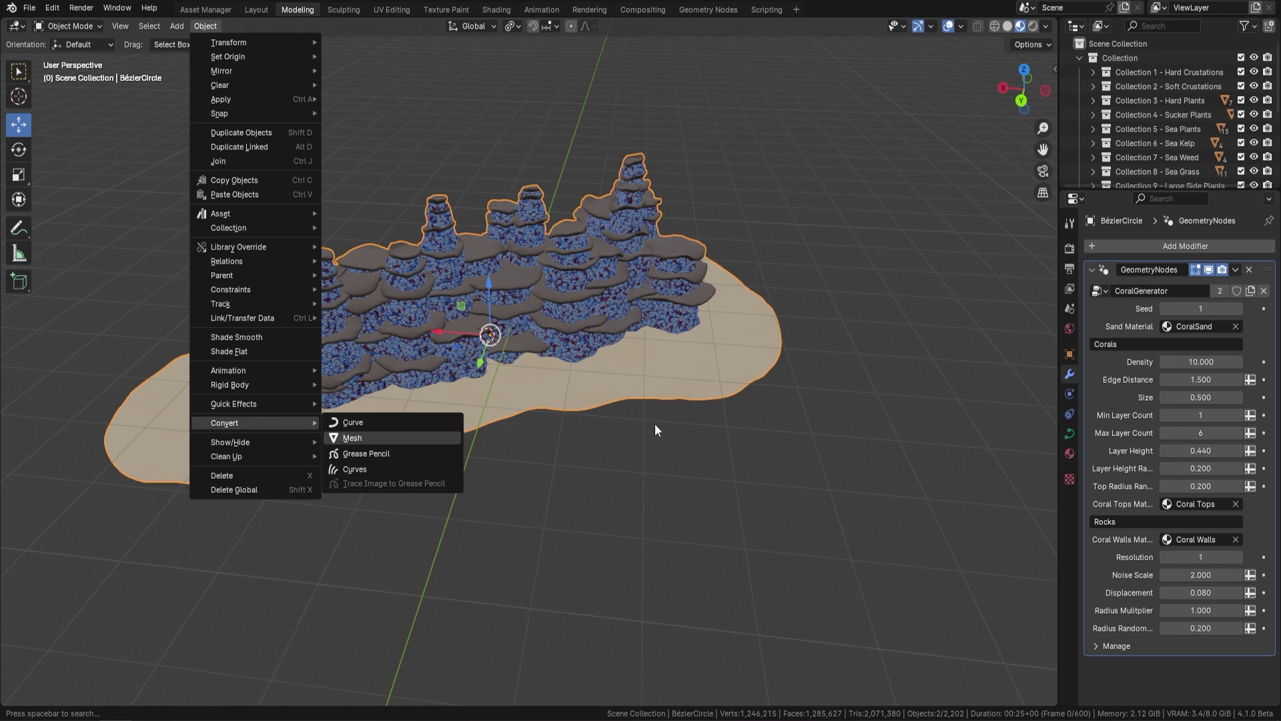
click(377, 439)
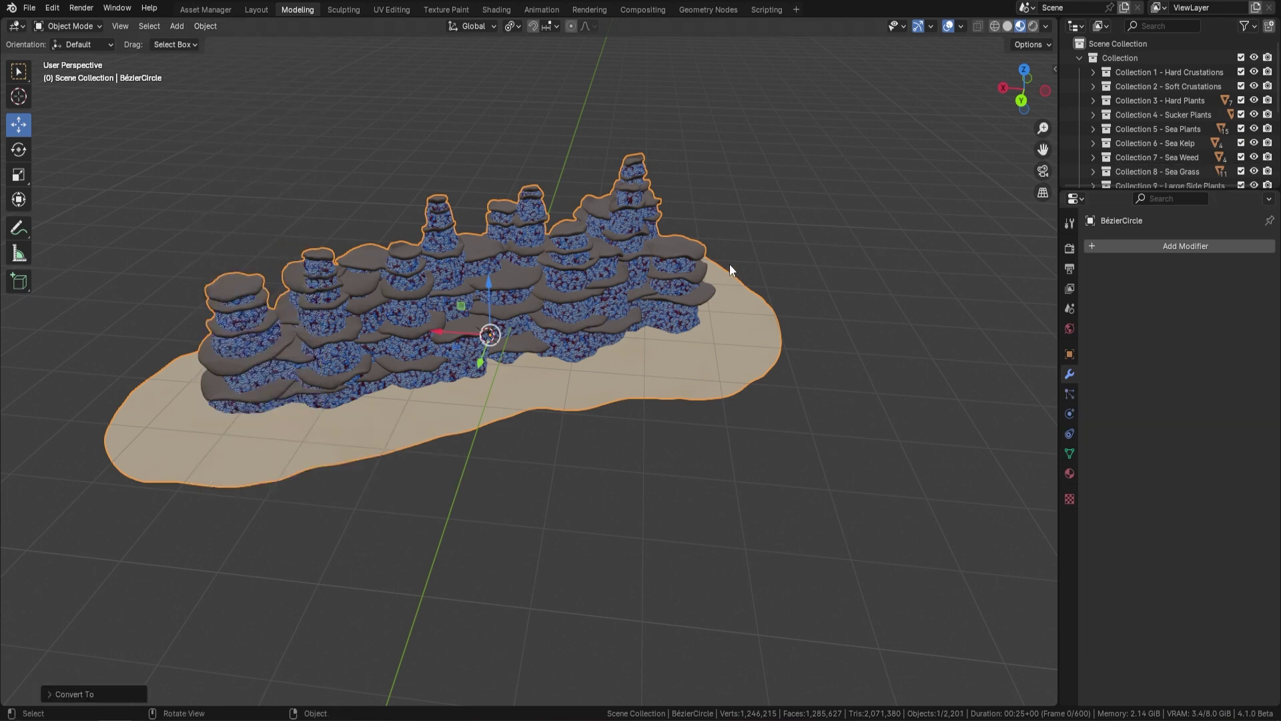
Step: Unwrap the entire reef mesh with Smart UV Project and inspect the sand texture in Object Mode
middle_drag(660, 295, 625, 295)
key(Tab)
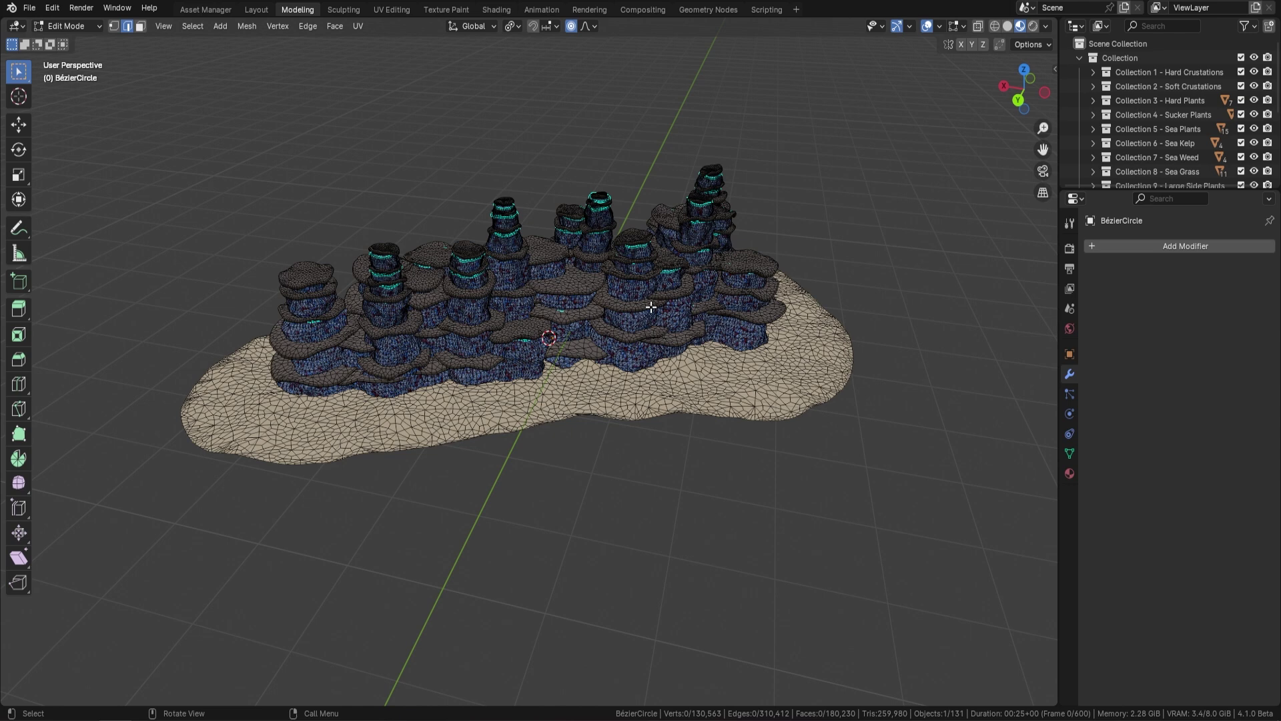
key(a)
key(u)
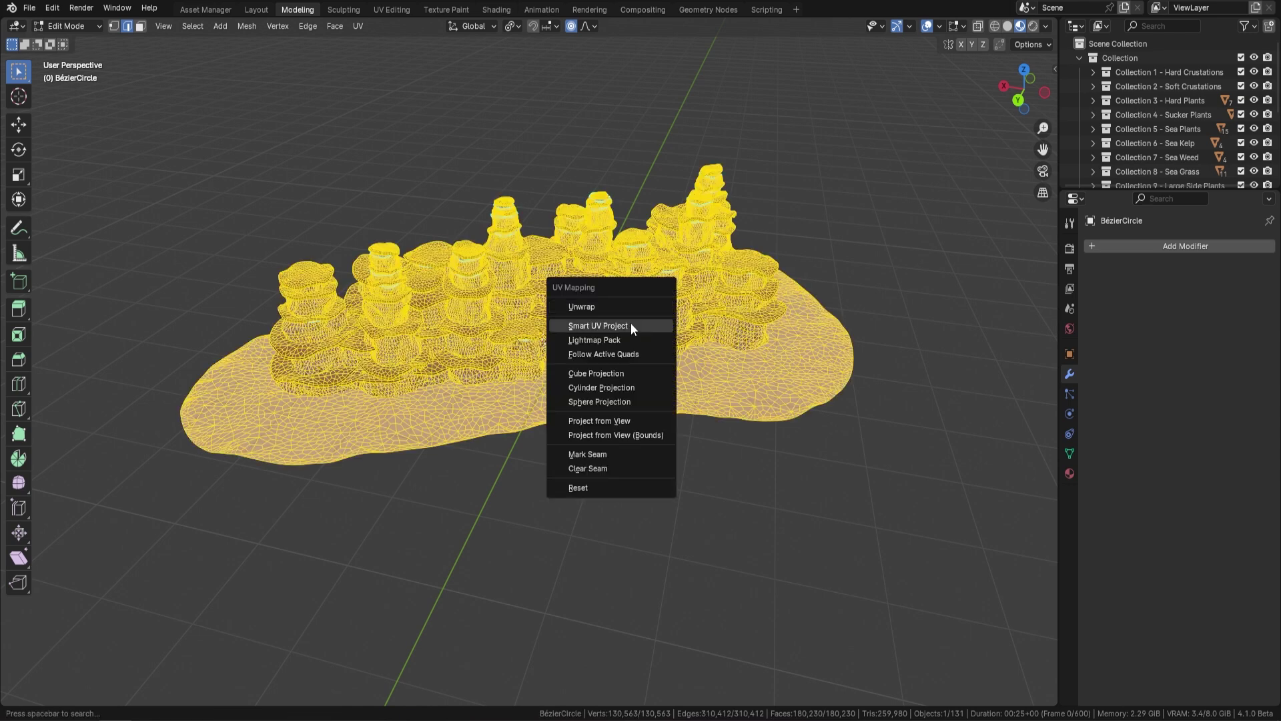
click(632, 323)
click(640, 447)
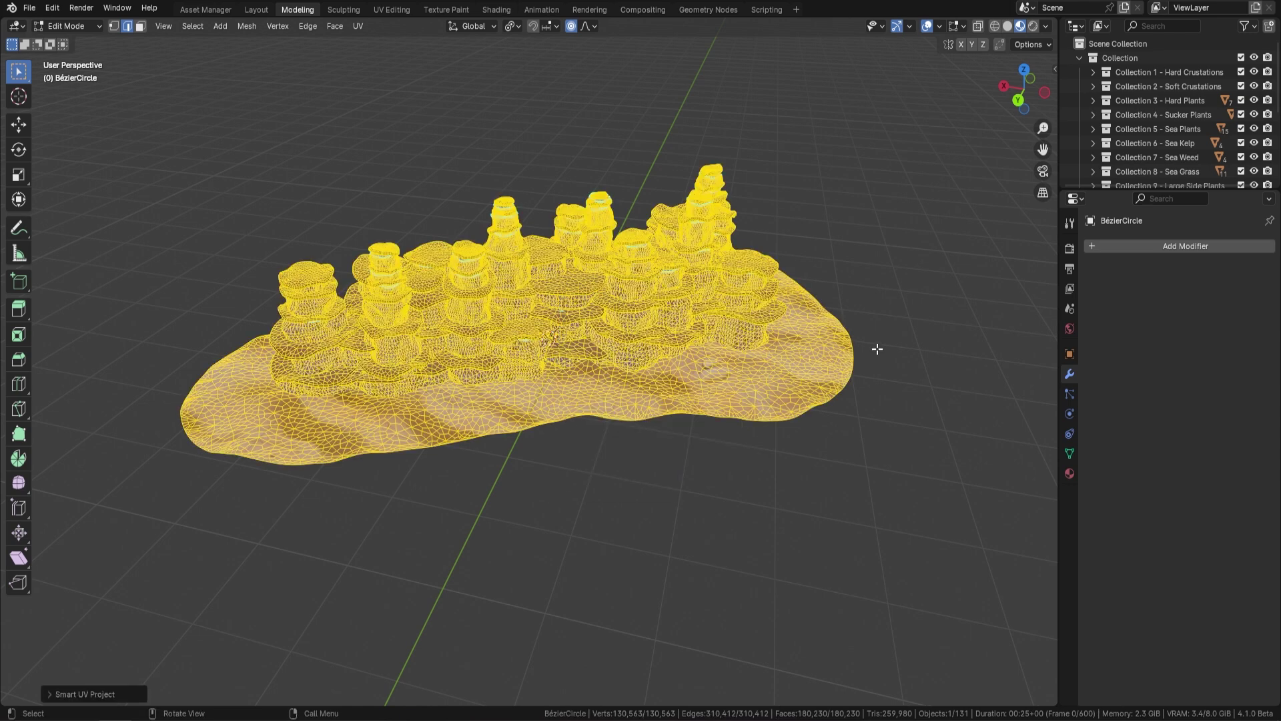
key(Tab)
middle_drag(853, 299, 731, 280)
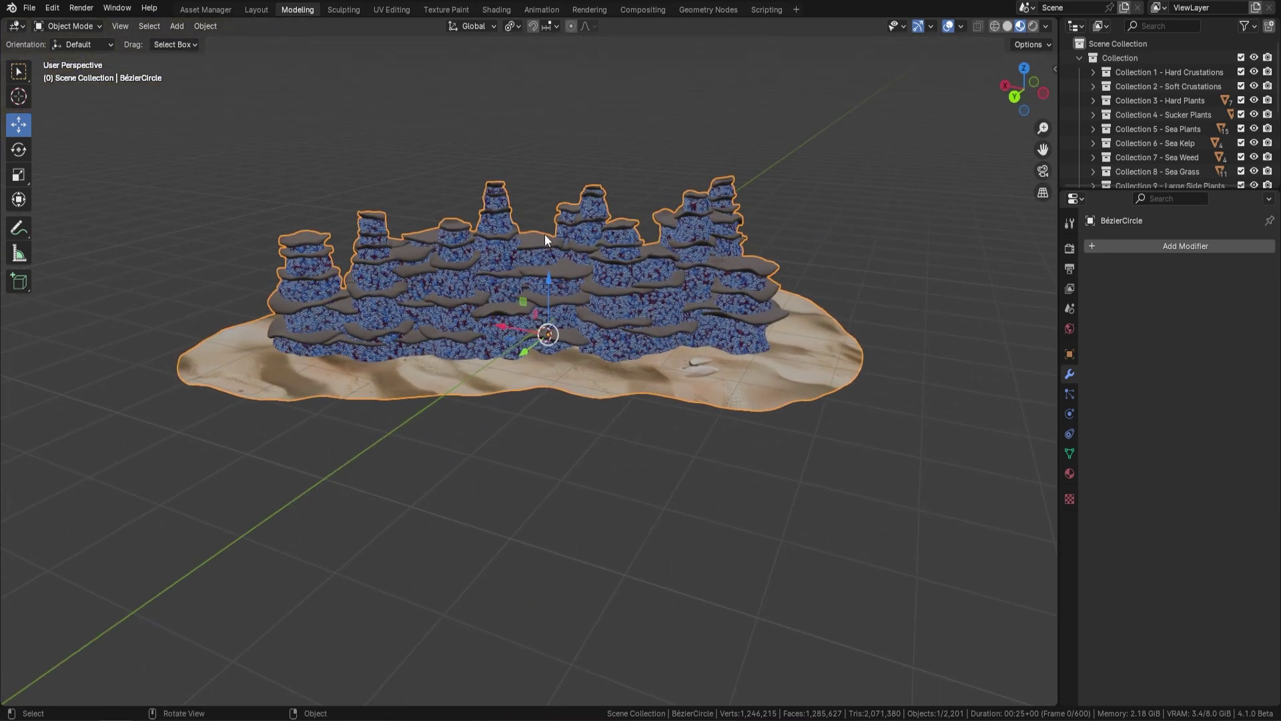
middle_drag(544, 234, 541, 306)
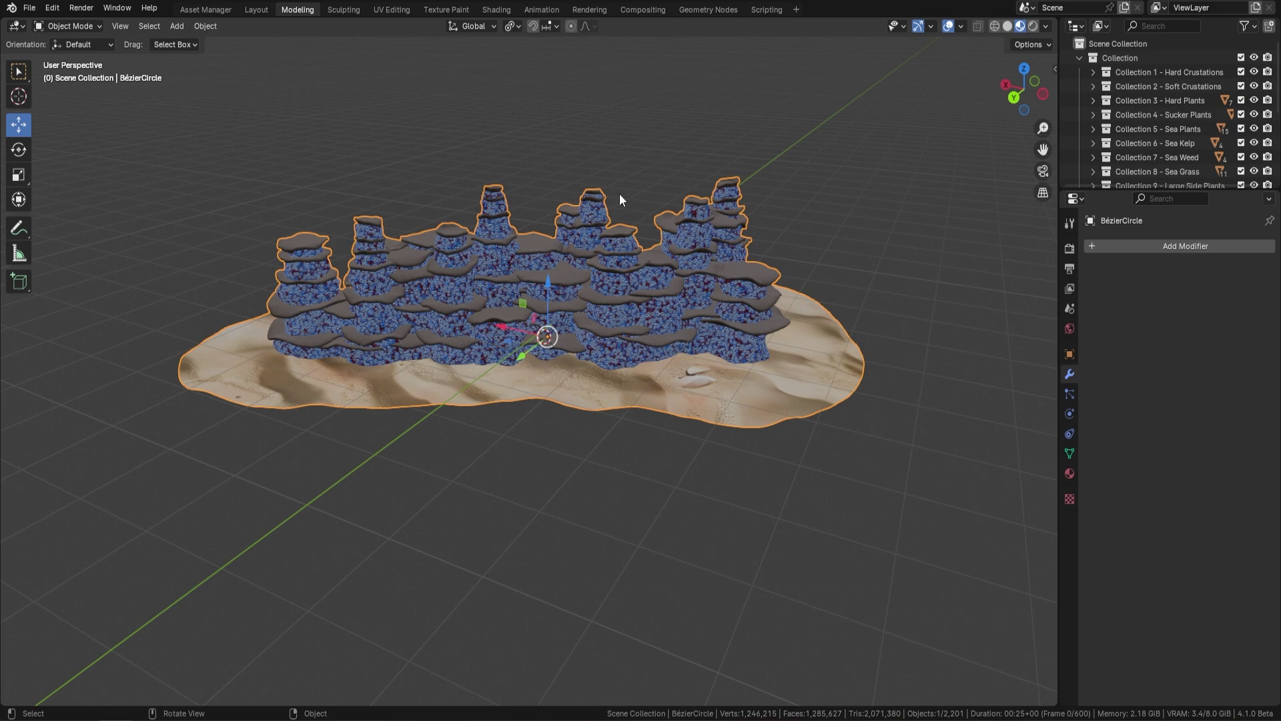
Step: Select only the linked sand geometry in Edit Mode, unwrap it with Smart UV Project, and inspect the sand texture in Object Mode
key(Tab)
click(821, 356)
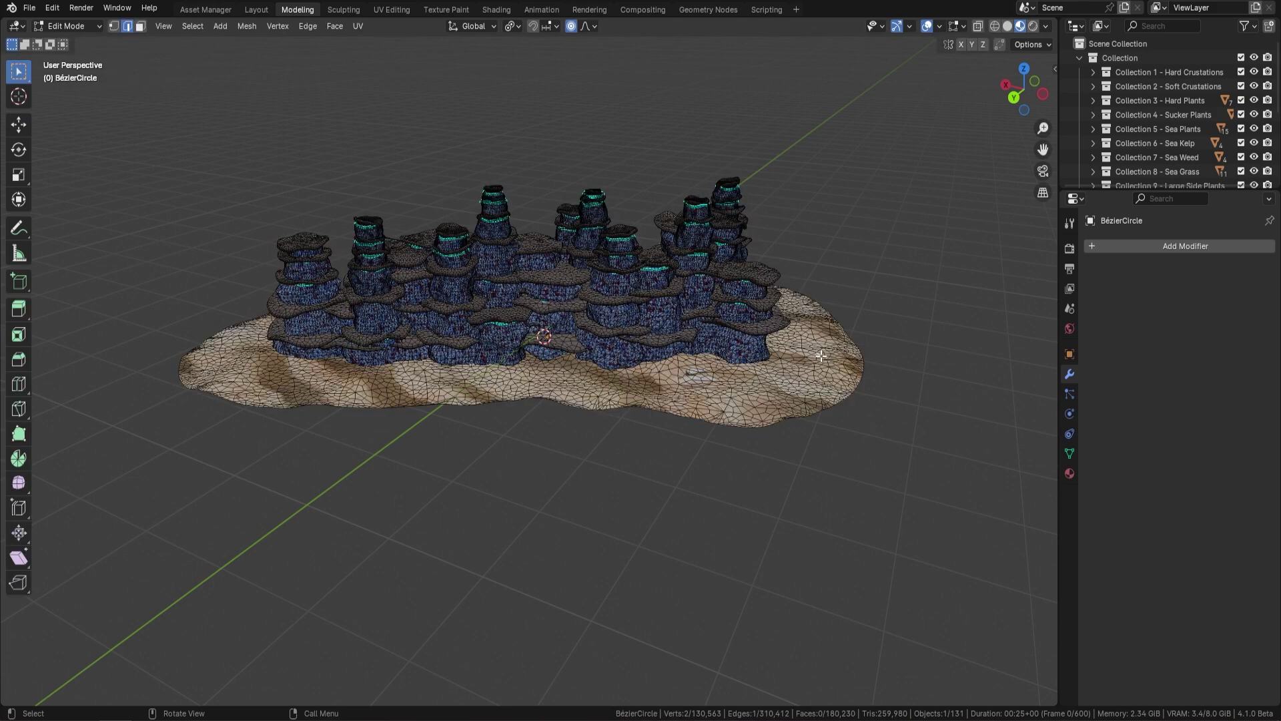
key(l)
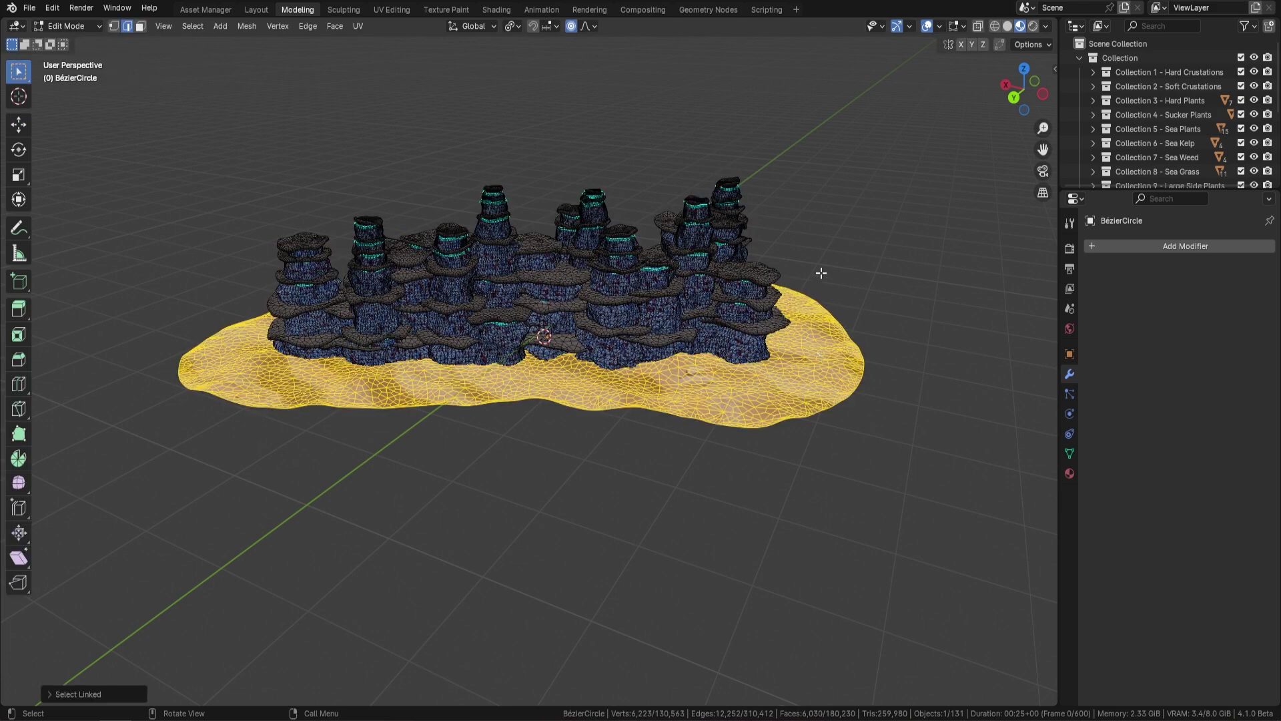
key(u)
click(821, 272)
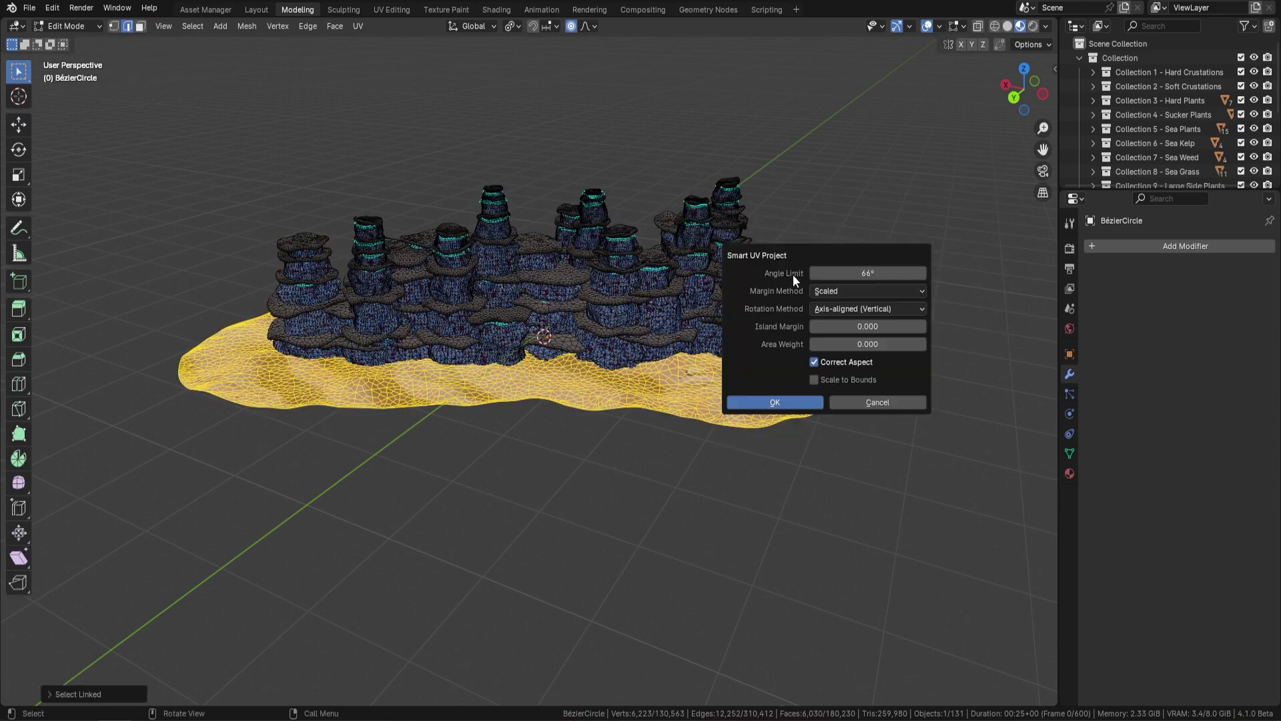
click(774, 402)
key(Tab)
middle_drag(804, 359, 465, 356)
scroll(478, 327, down, 2)
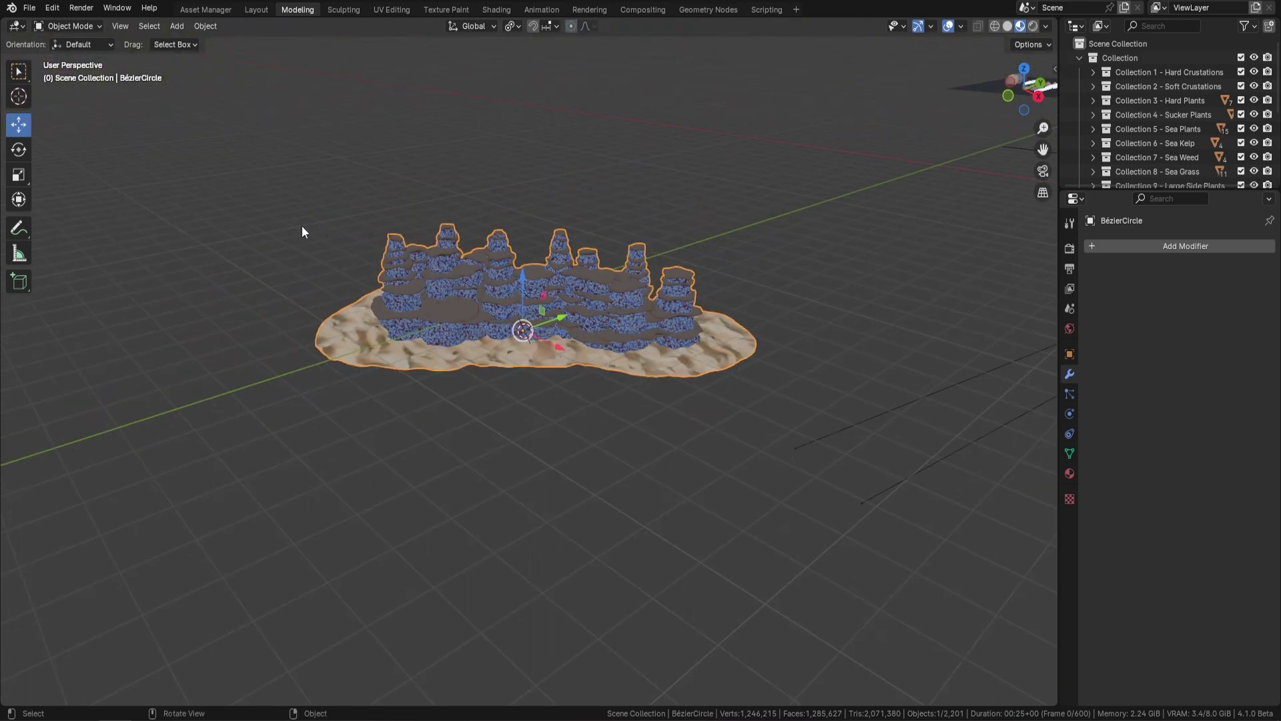
Step: Apply the reef object's transform and set its origin to the geometry
middle_drag(302, 227, 621, 353)
scroll(562, 265, down, 3)
scroll(619, 354, up, 3)
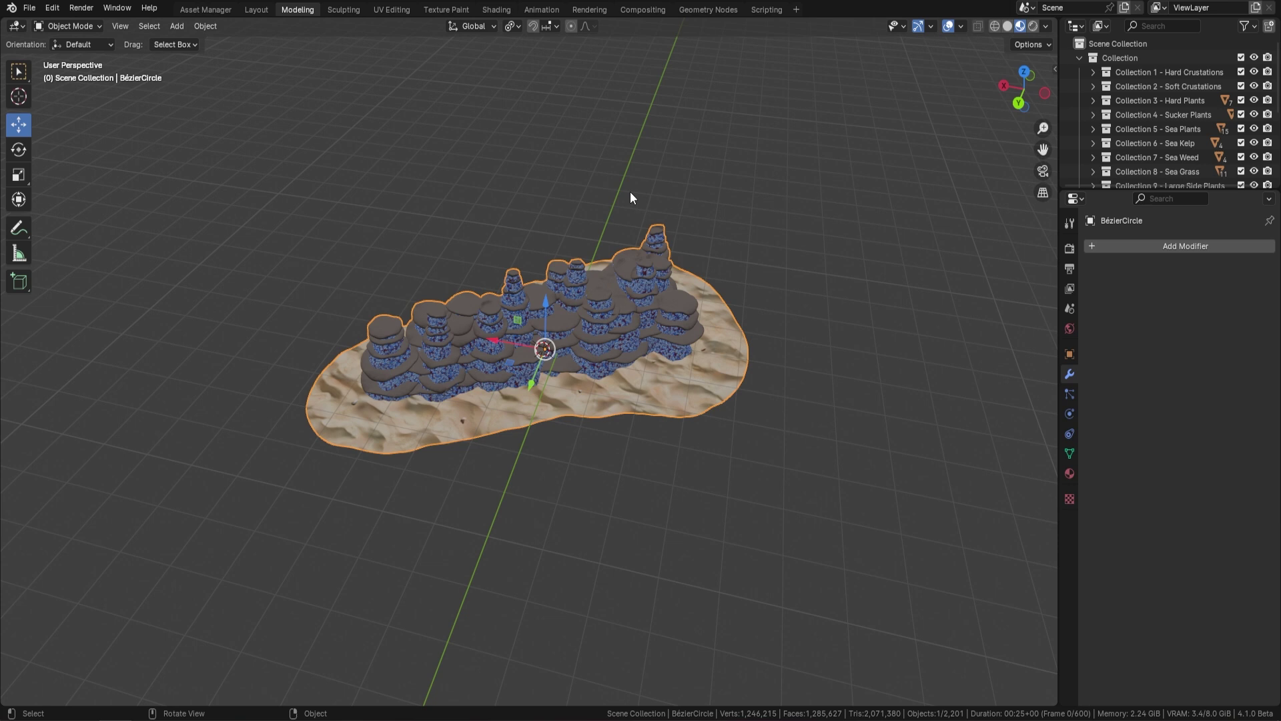
key(ctrl+a)
click(663, 308)
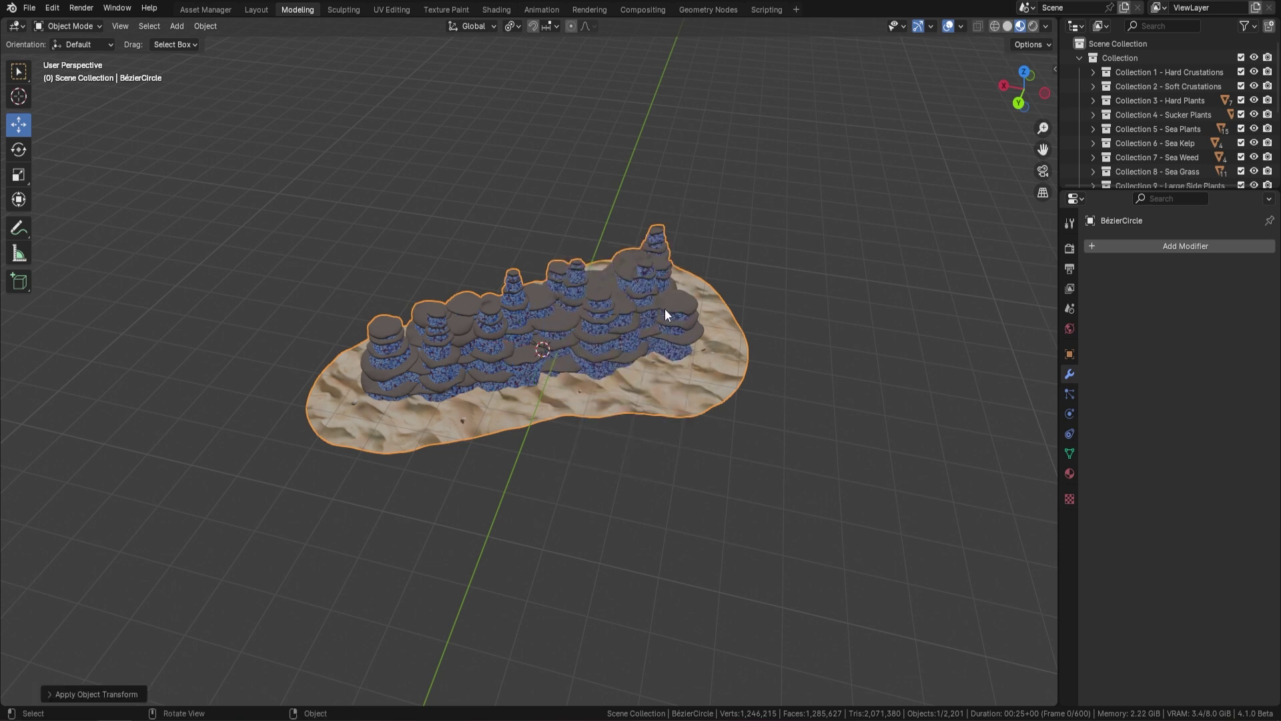
right_click(666, 310)
mouse_move(621, 373)
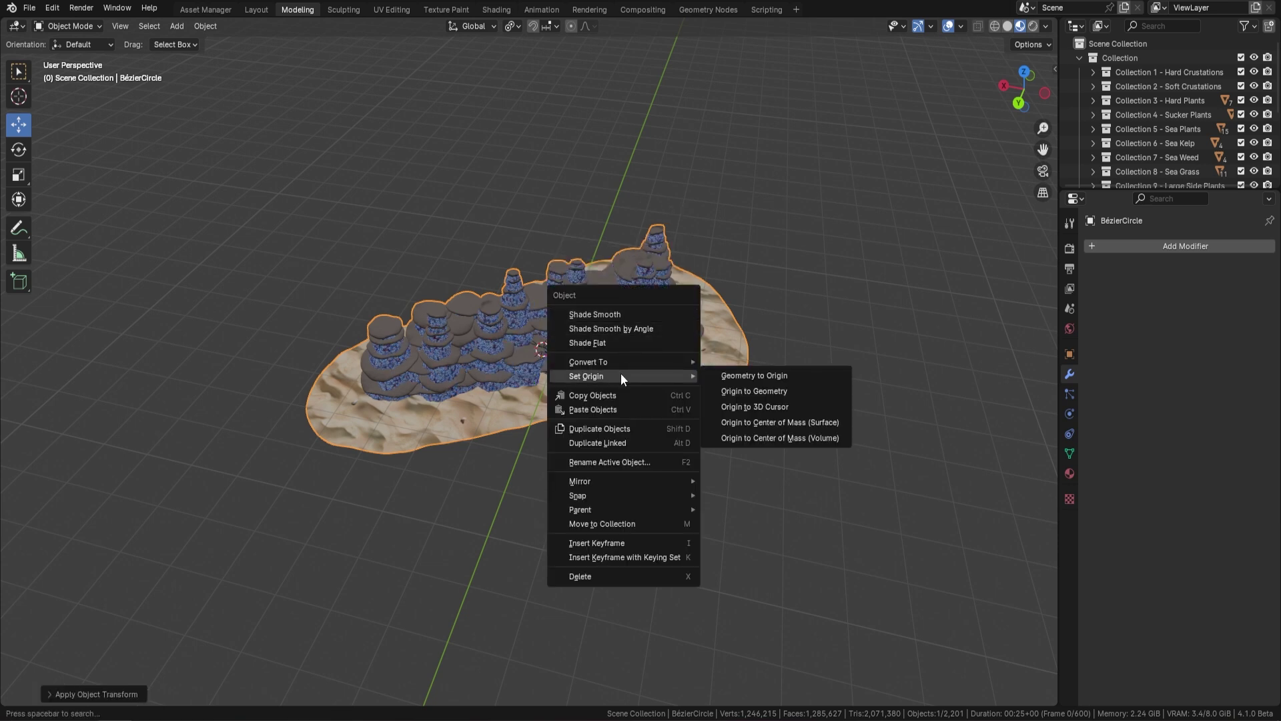
click(774, 391)
Step: Add a Geometry Nodes modifier using CoralScatter to the reef and assign Collection 1 - Hard Crustations as its collection
click(1215, 245)
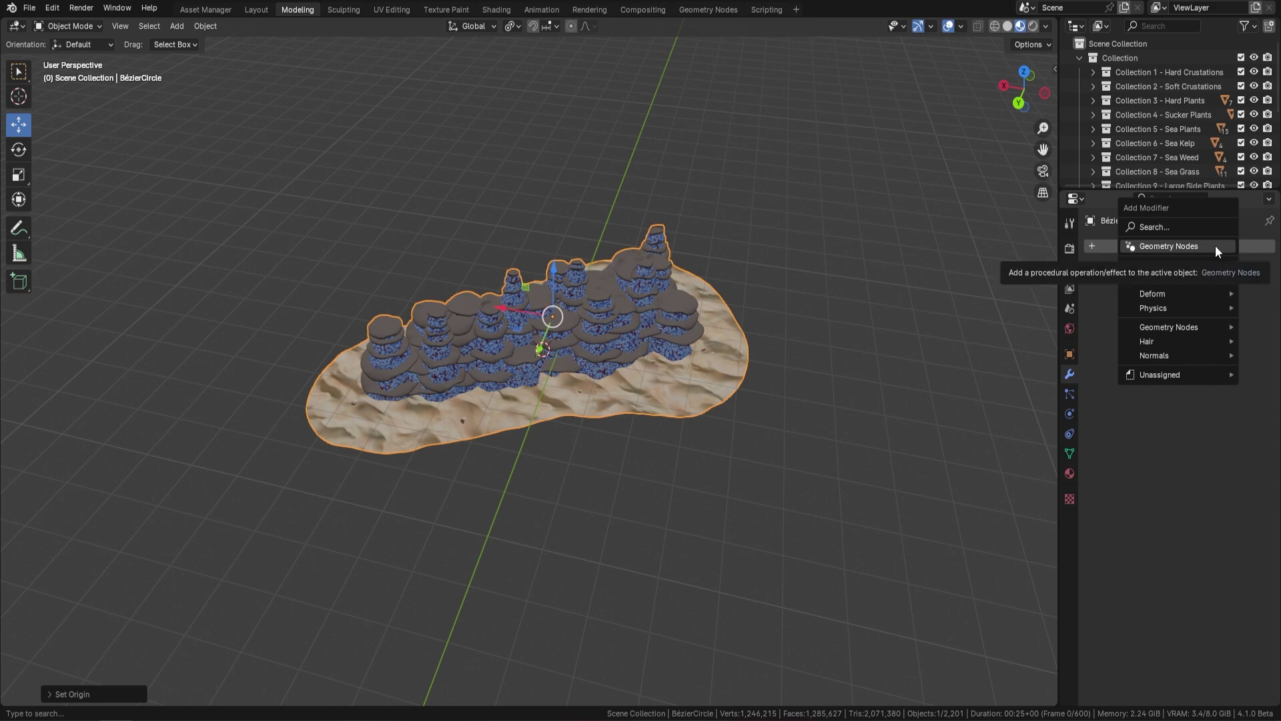
click(1179, 247)
click(1096, 290)
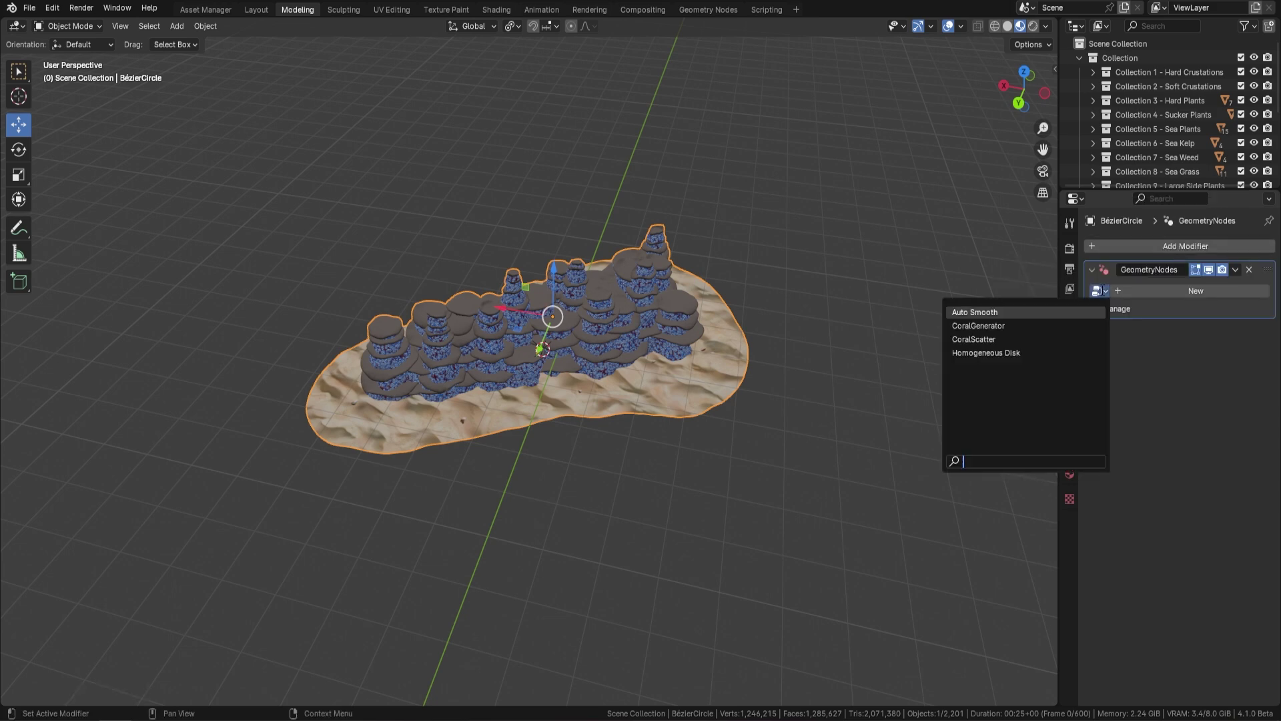
click(961, 339)
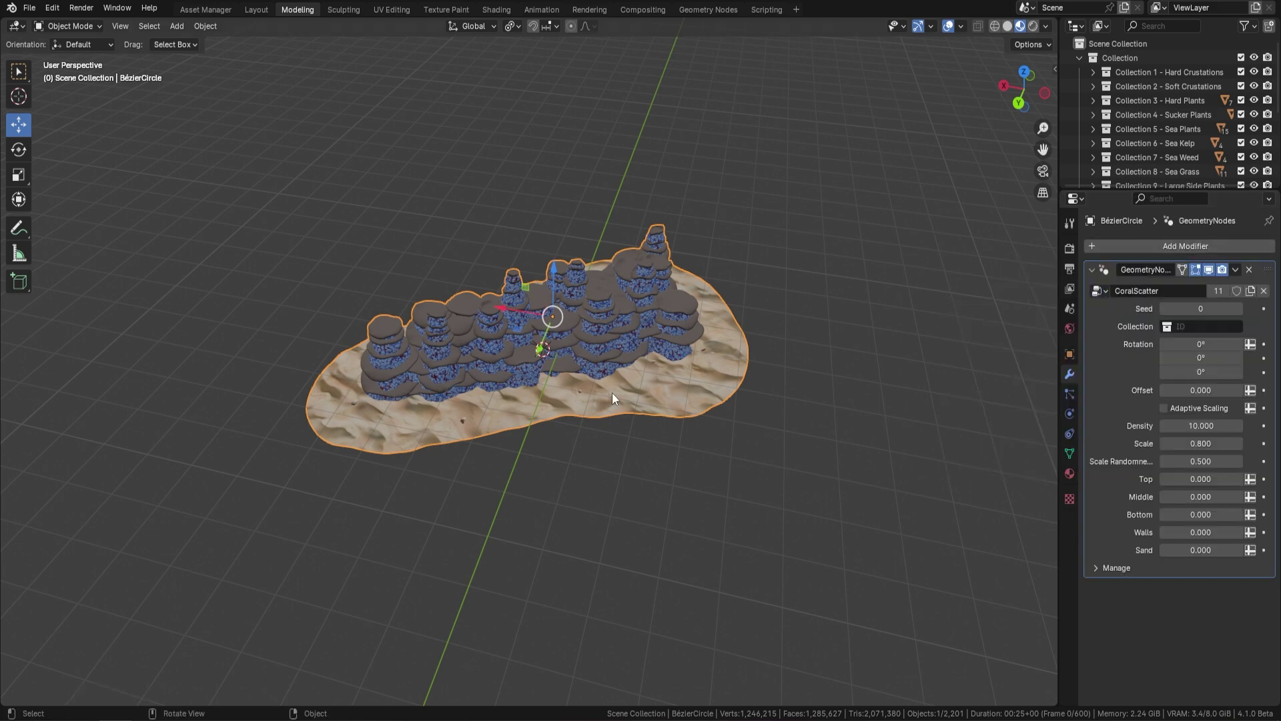
scroll(611, 393, up, 4)
middle_drag(637, 370, 623, 335)
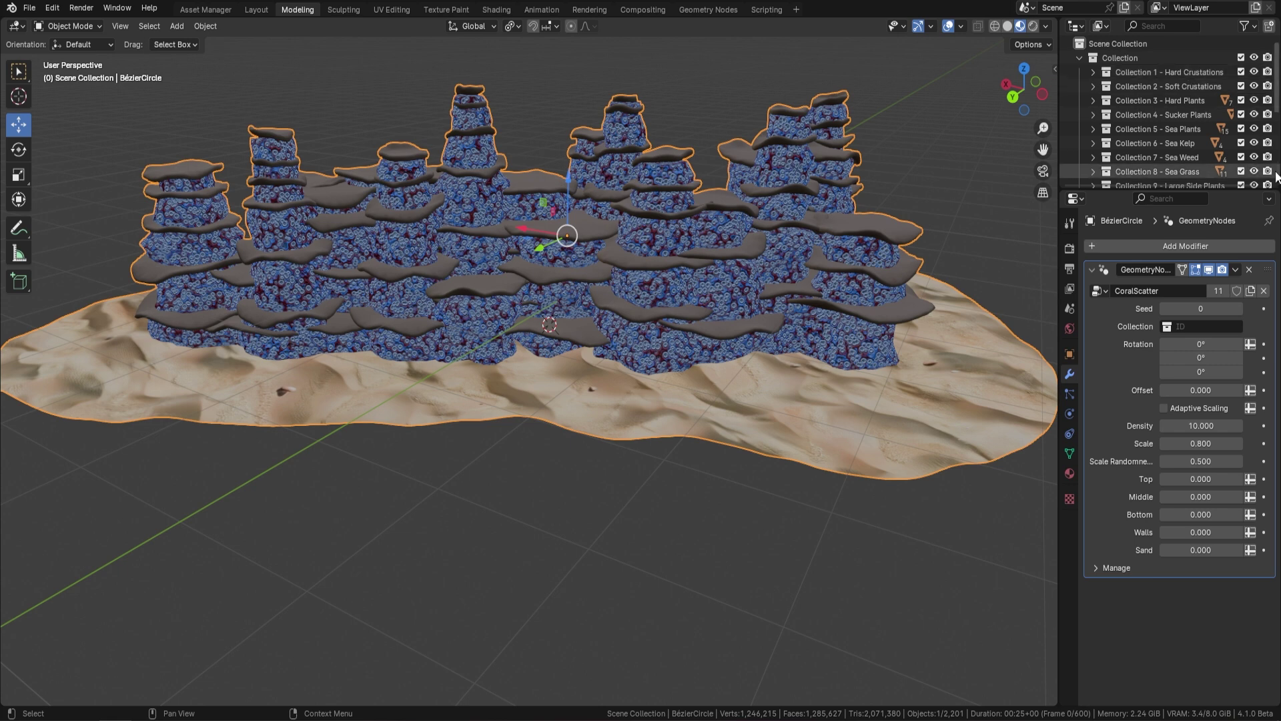
click(1192, 330)
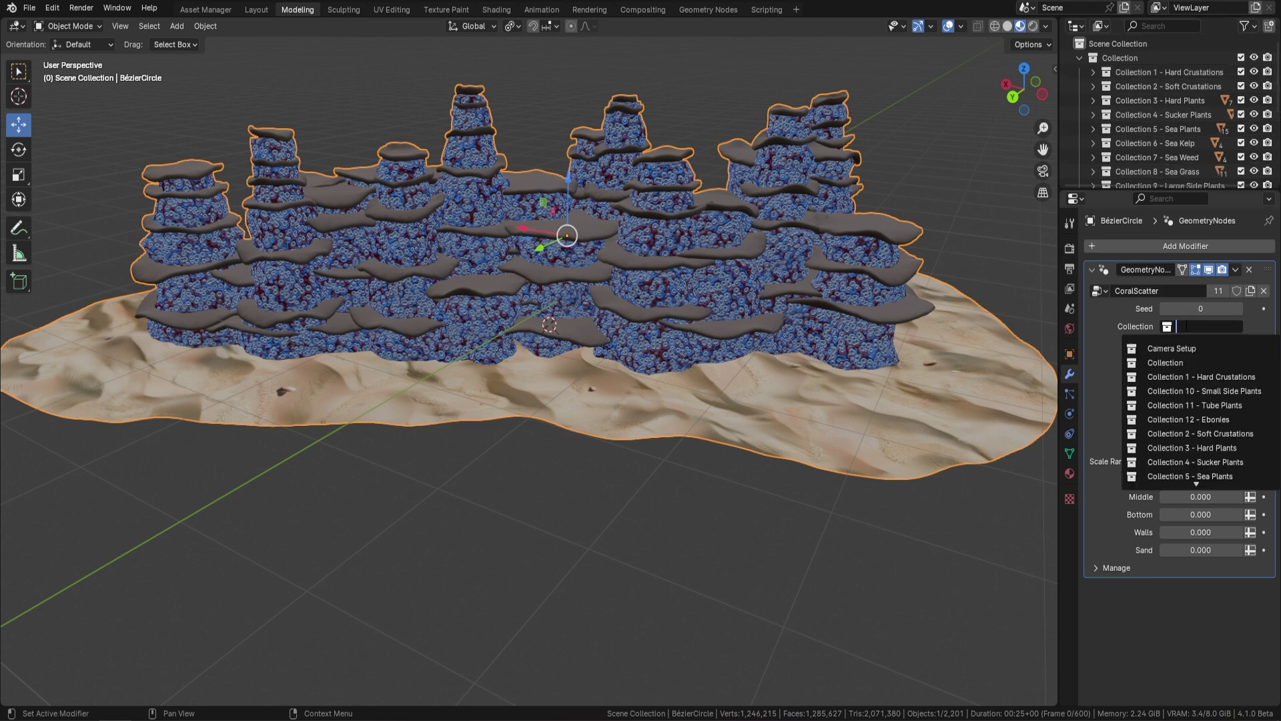
click(1221, 378)
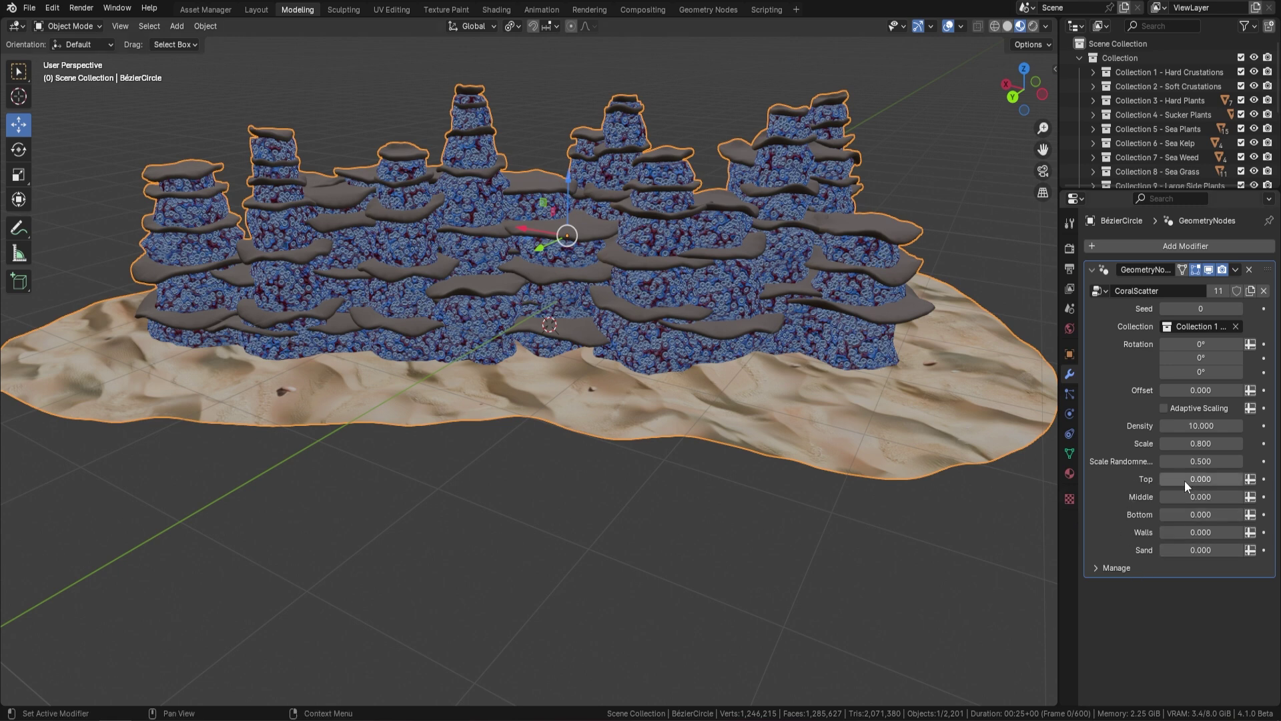
Step: Set the hard crustations' Top amount to 1.000, deselect the reef and inspect the corals on the rock tops
drag(1184, 480, 1241, 480)
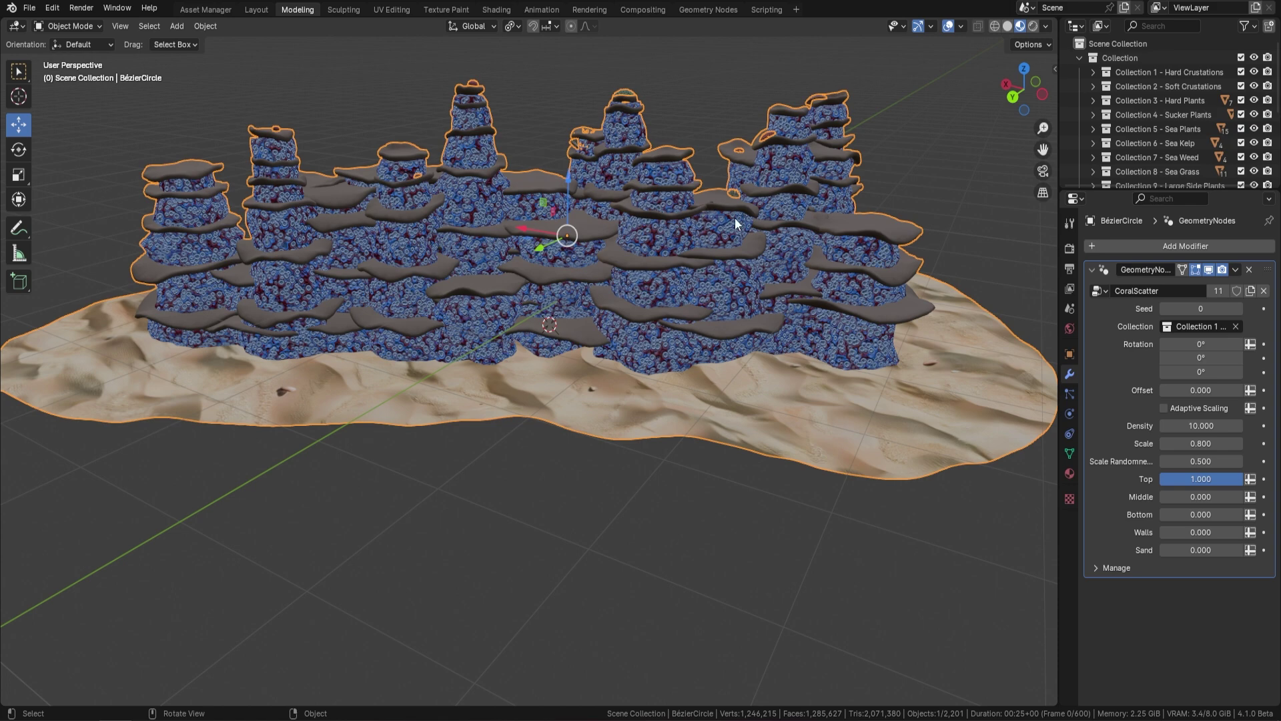
key(alt+a)
middle_drag(749, 208, 758, 226)
scroll(758, 226, up, 2)
shift+middle_drag(740, 172, 735, 243)
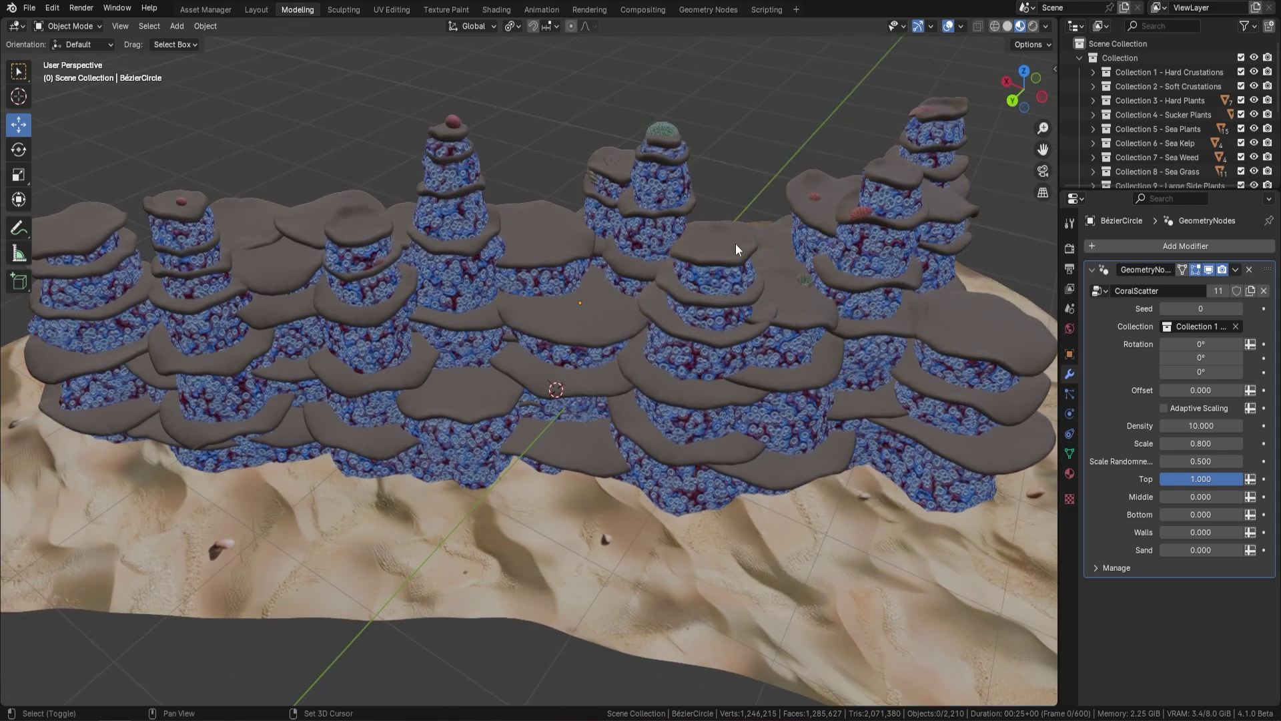
scroll(423, 320, down, 3)
middle_drag(423, 319, 495, 326)
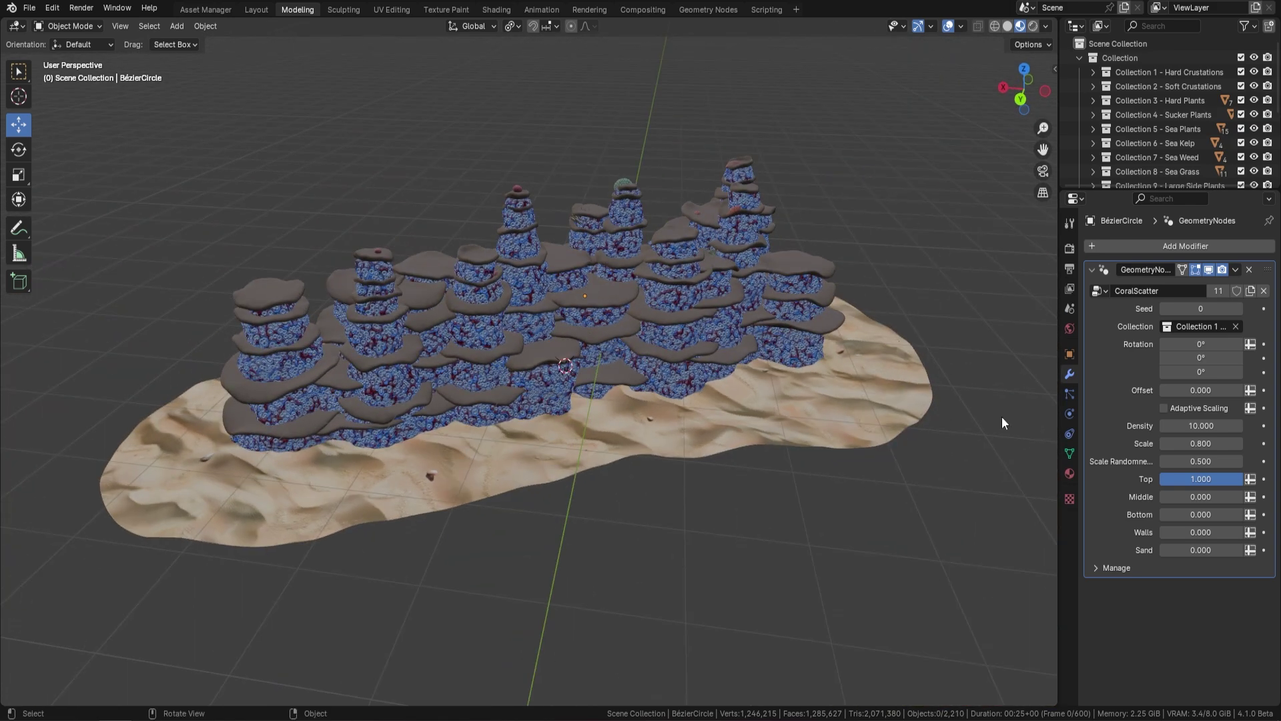
Step: Set the hard crustations' Middle, Bottom and Walls amounts to 1.000 and Sand to 0.283
drag(1192, 498, 1274, 514)
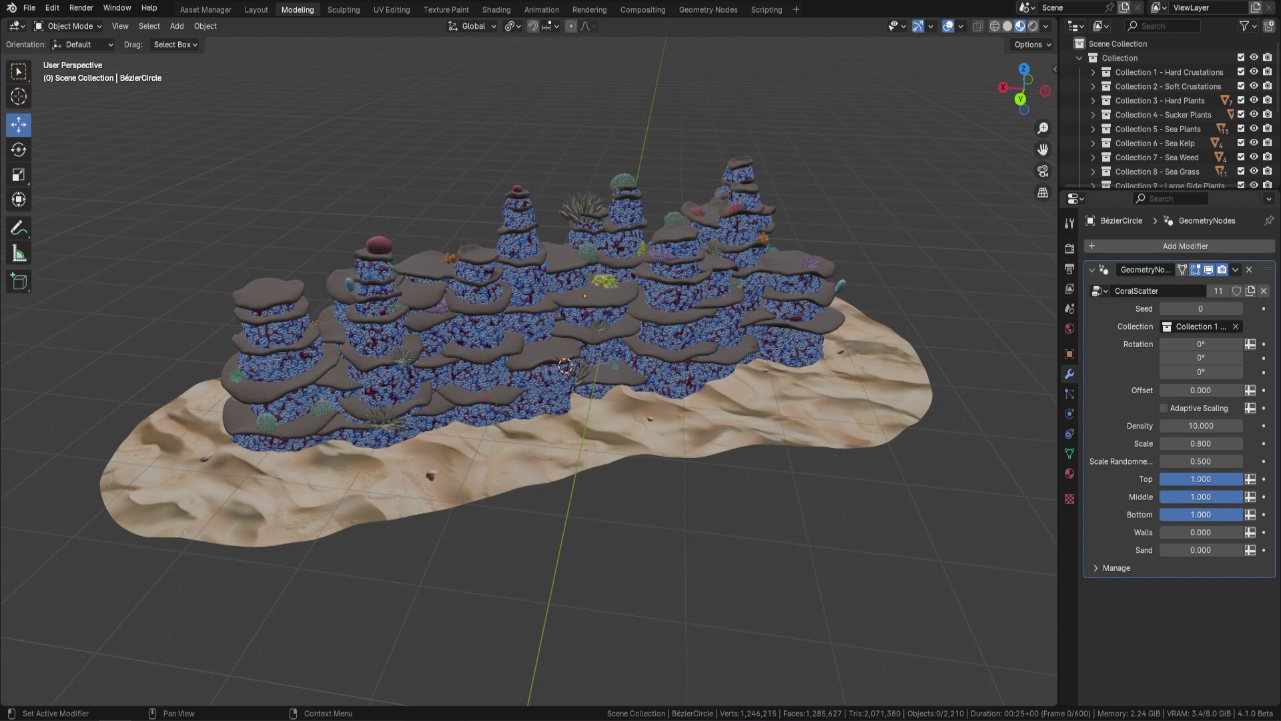
drag(1191, 532, 1274, 545)
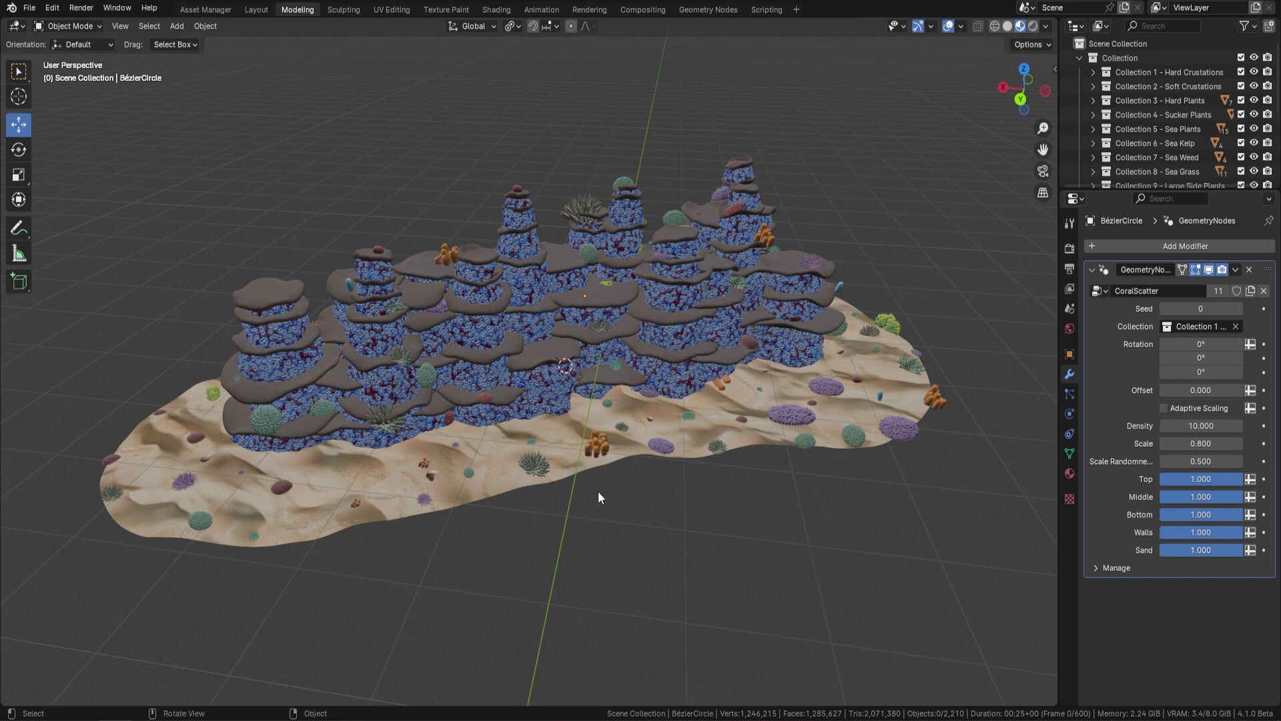
drag(1240, 550, 1186, 555)
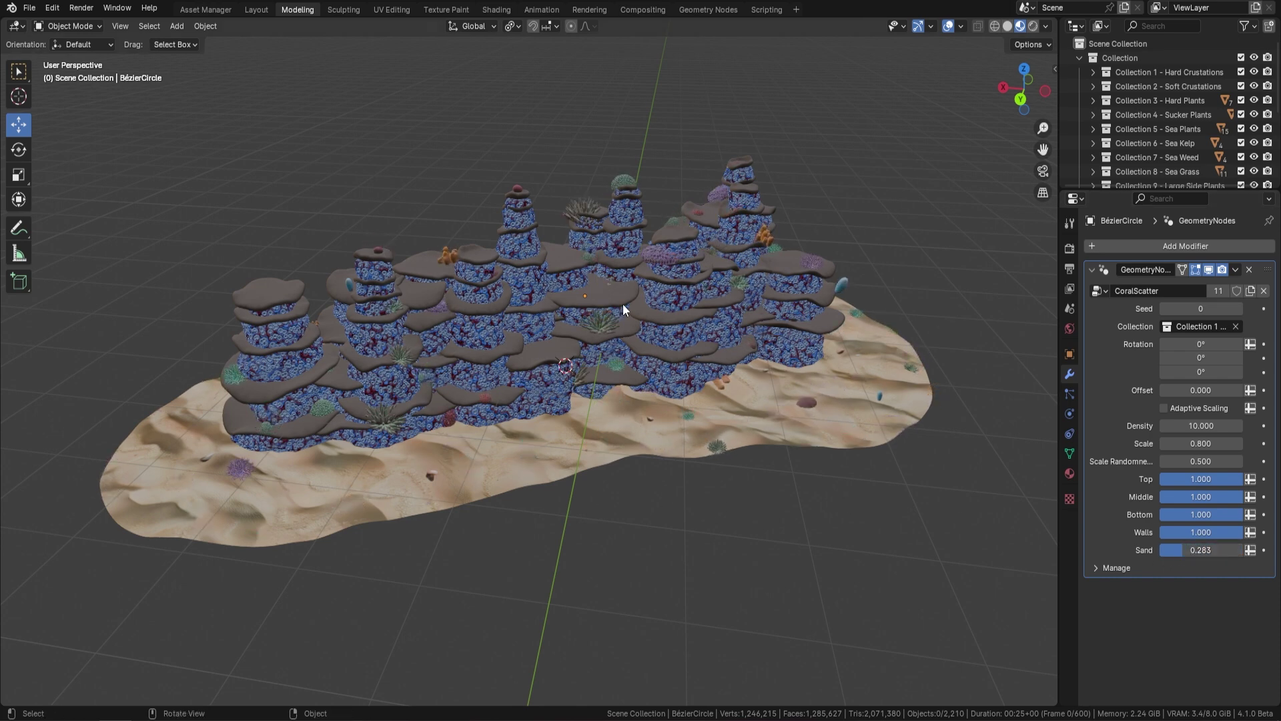
middle_drag(624, 305, 565, 312)
scroll(639, 212, up, 3)
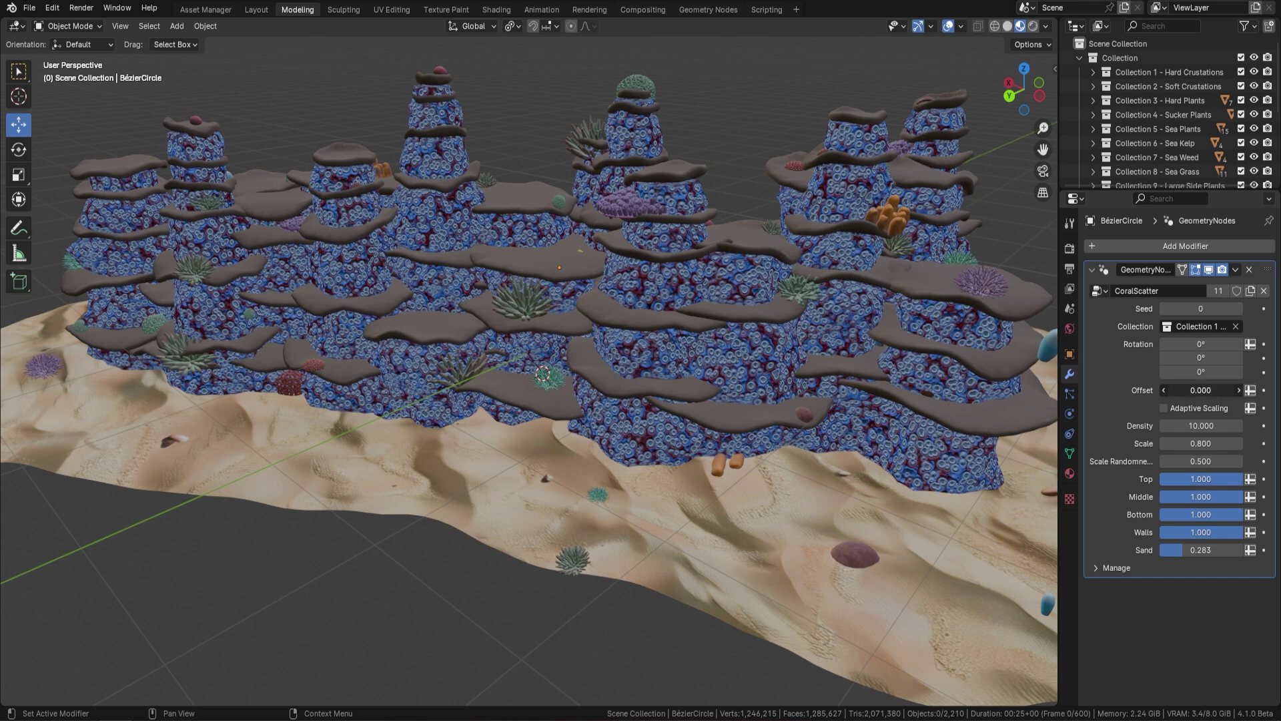
Step: Try an offset of 0.090 on the scattered hard crustations, undo it and inspect the reef
drag(1201, 390, 1231, 390)
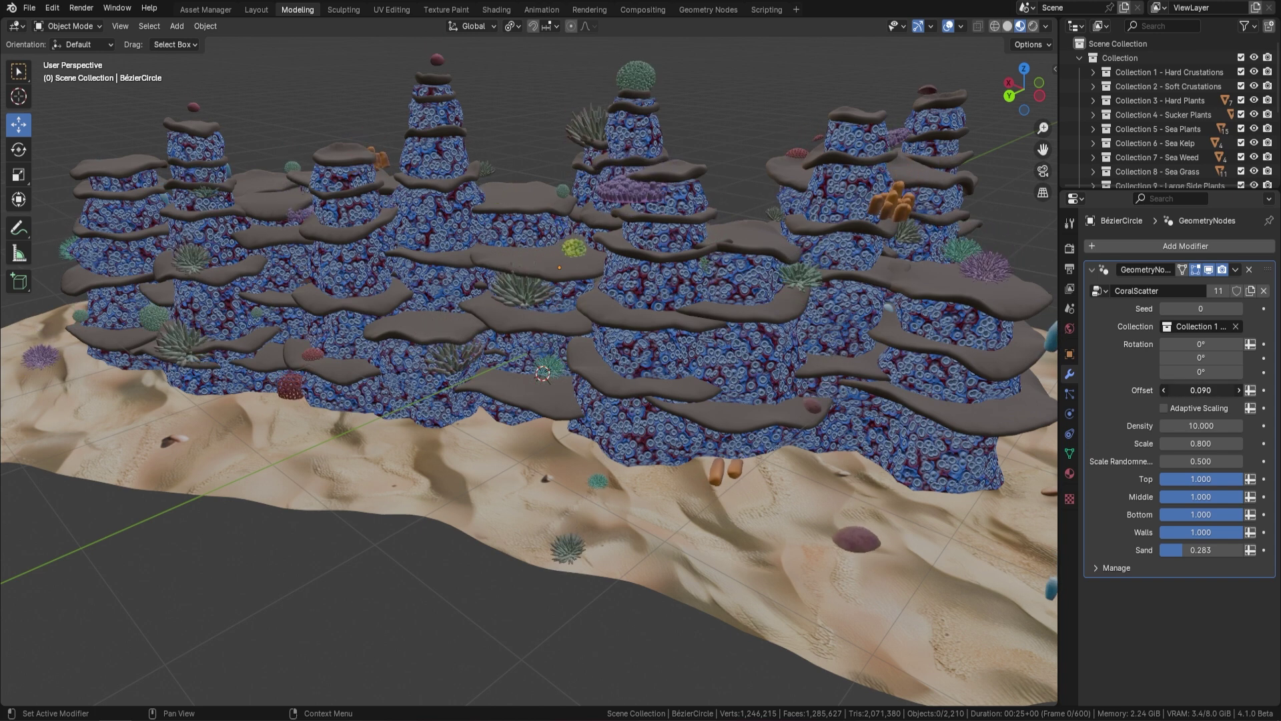
key(ctrl+z)
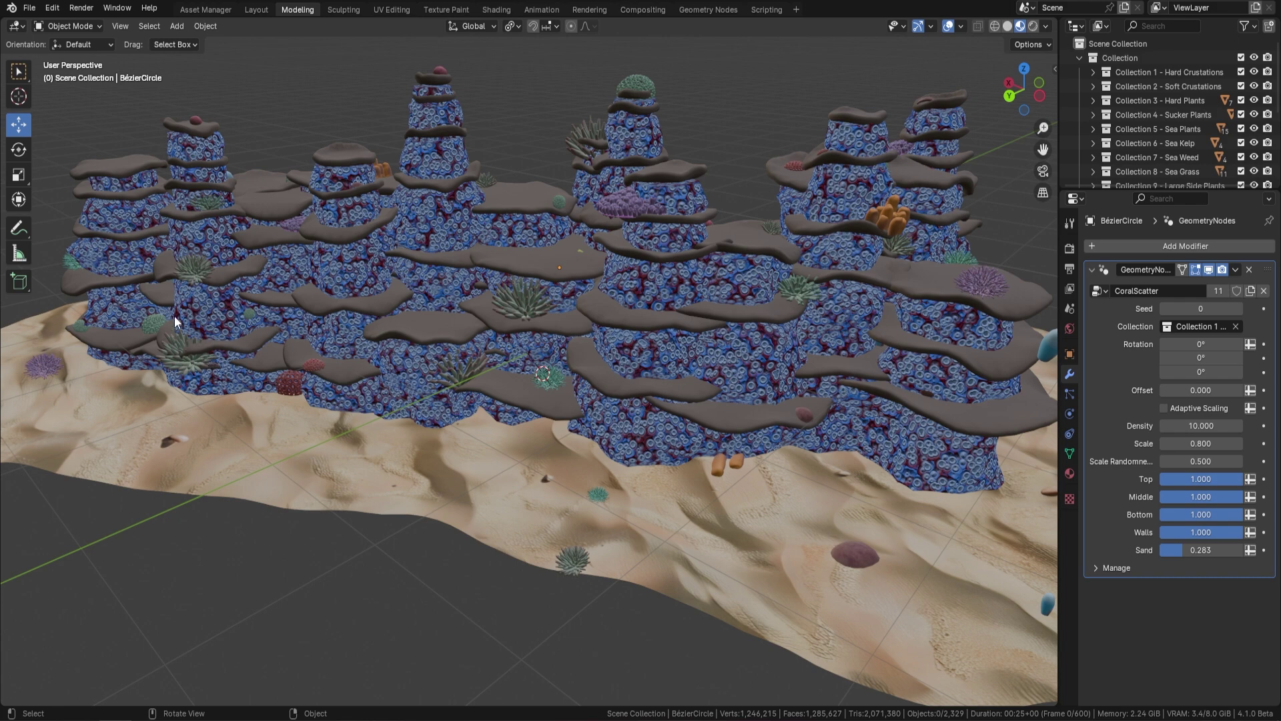
middle_drag(174, 315, 288, 334)
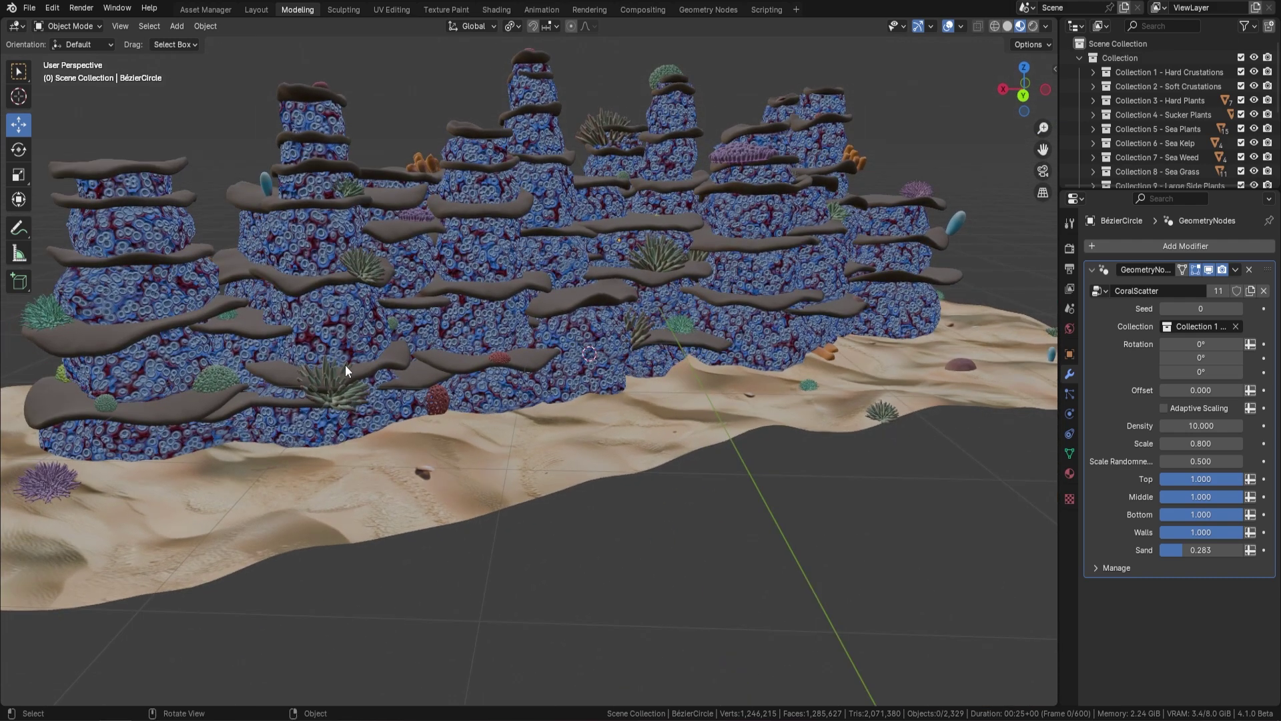
Step: Set the hard crustations scatter's seed to 1, review the new distribution and collapse the modifier
click(1239, 308)
mouse_move(638, 283)
middle_down()
mouse_move(560, 303)
mouse_move(562, 291)
mouse_move(638, 275)
middle_up()
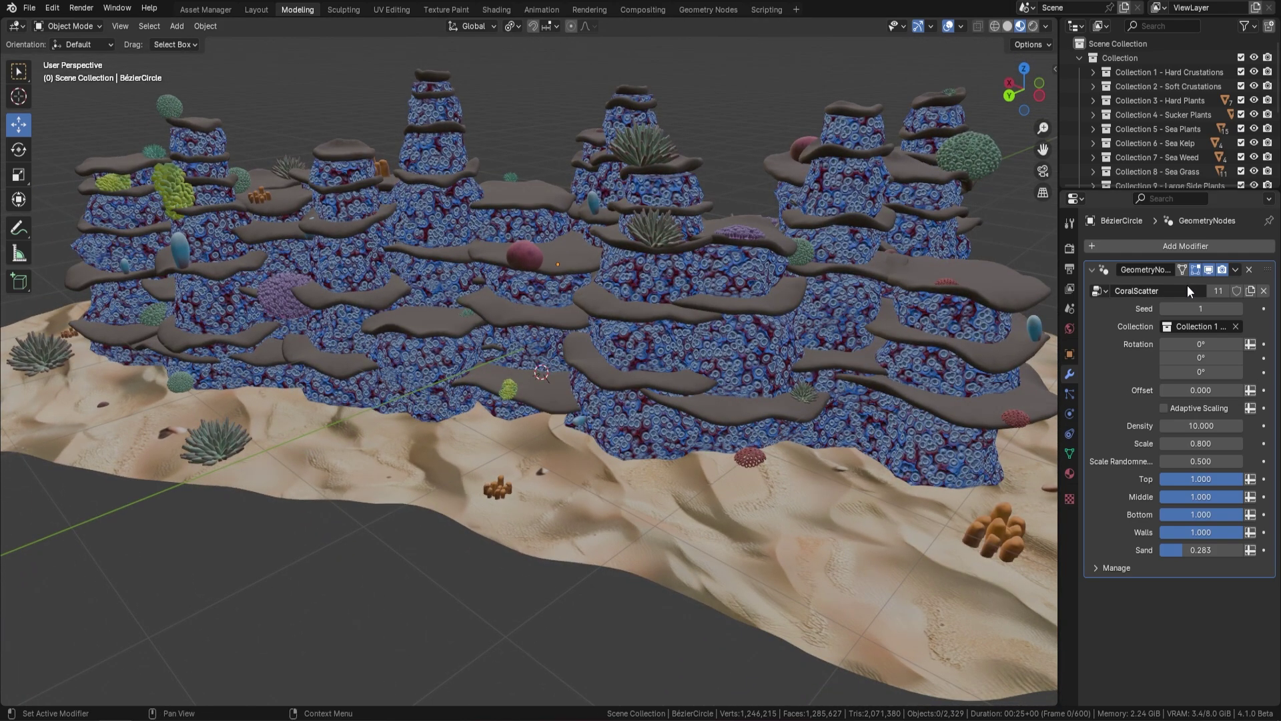
click(1092, 269)
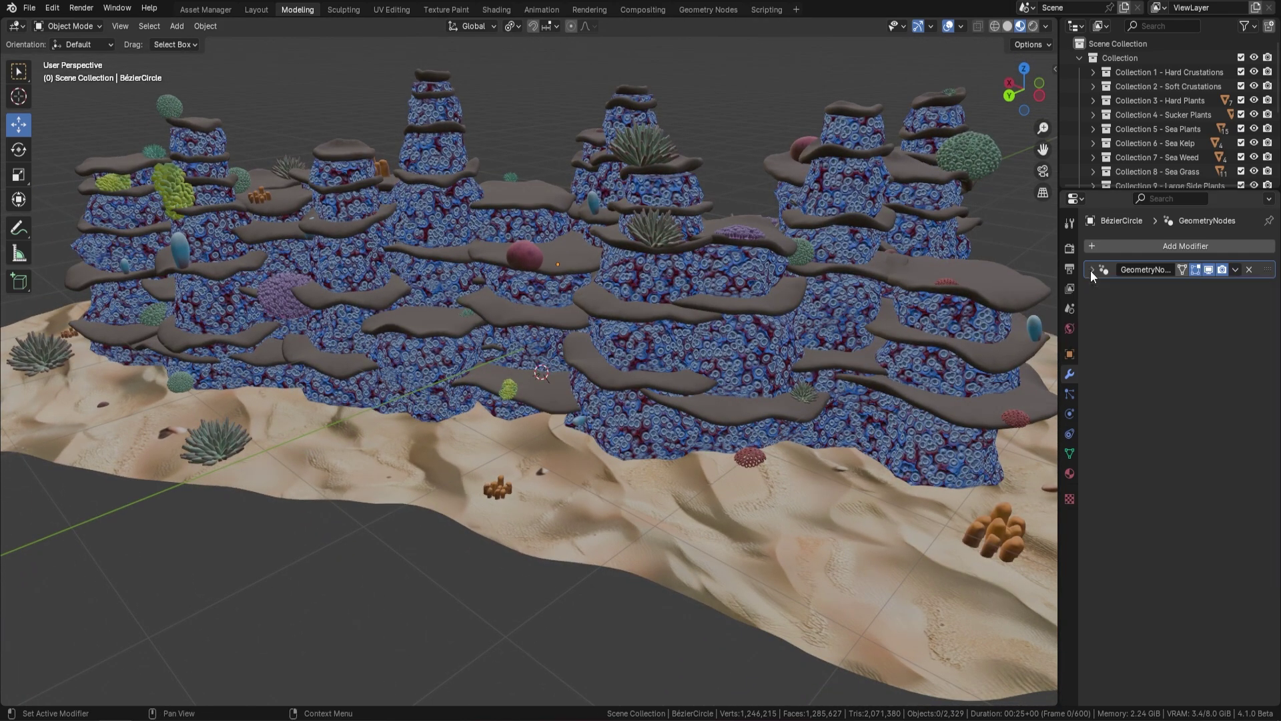
Step: Add a second CoralScatter geometry nodes modifier and assign Collection 2 - Soft Crustations to it
click(1183, 243)
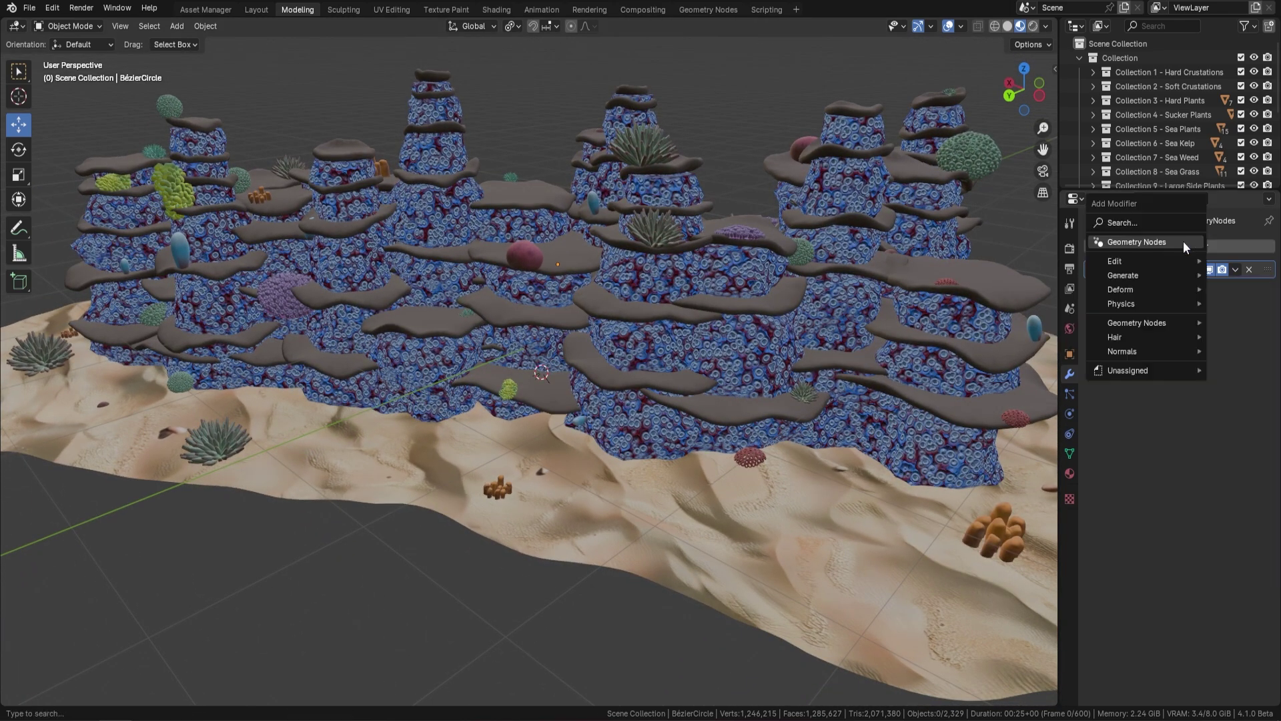
click(1142, 241)
click(1100, 310)
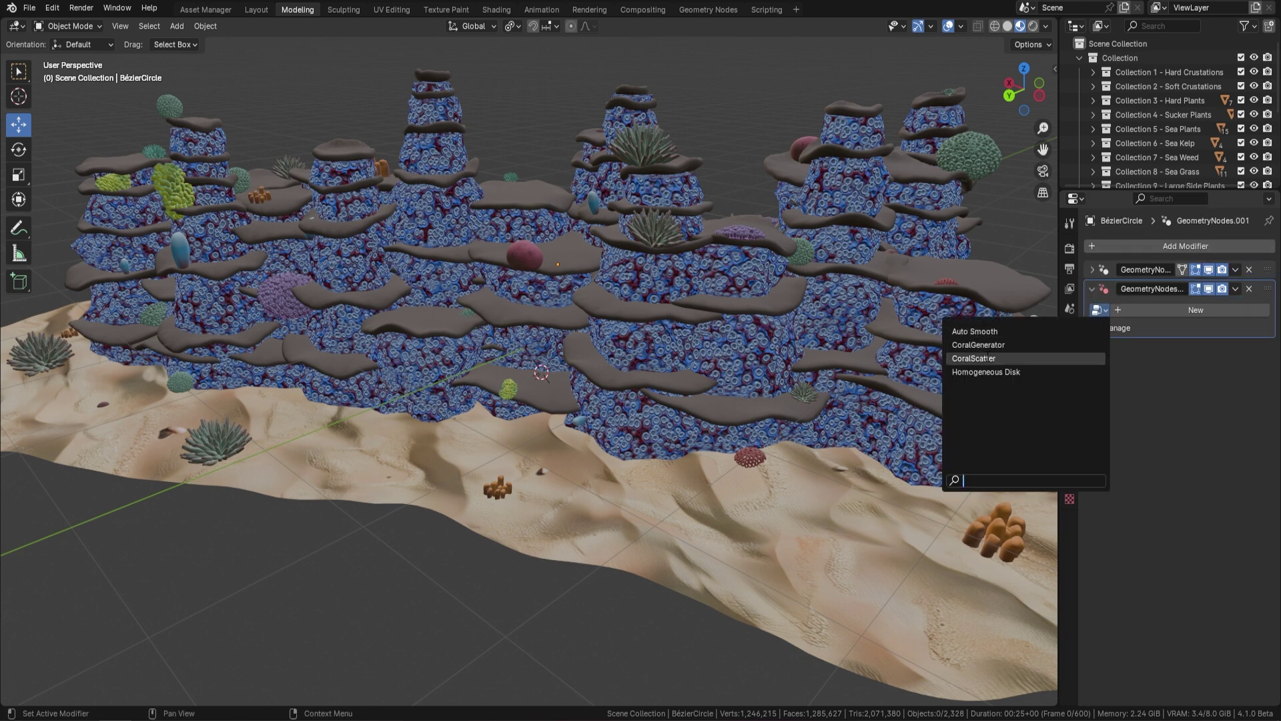
click(990, 359)
click(1201, 345)
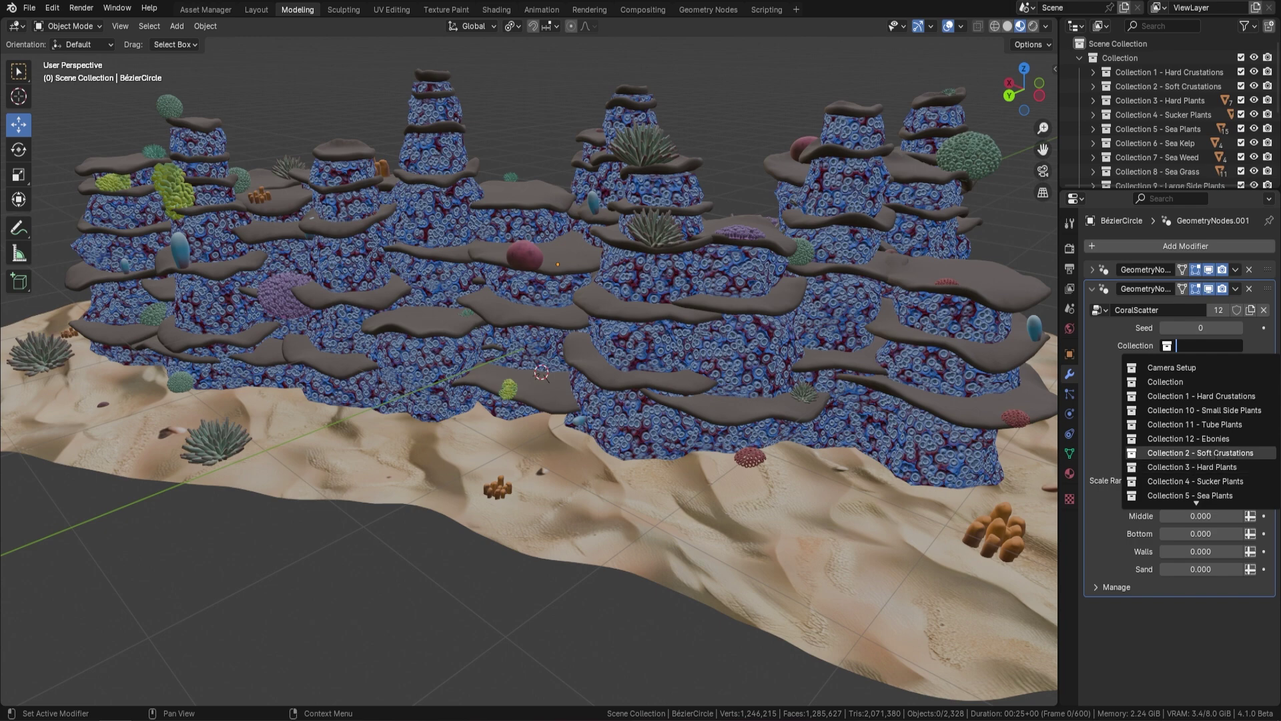
click(1217, 453)
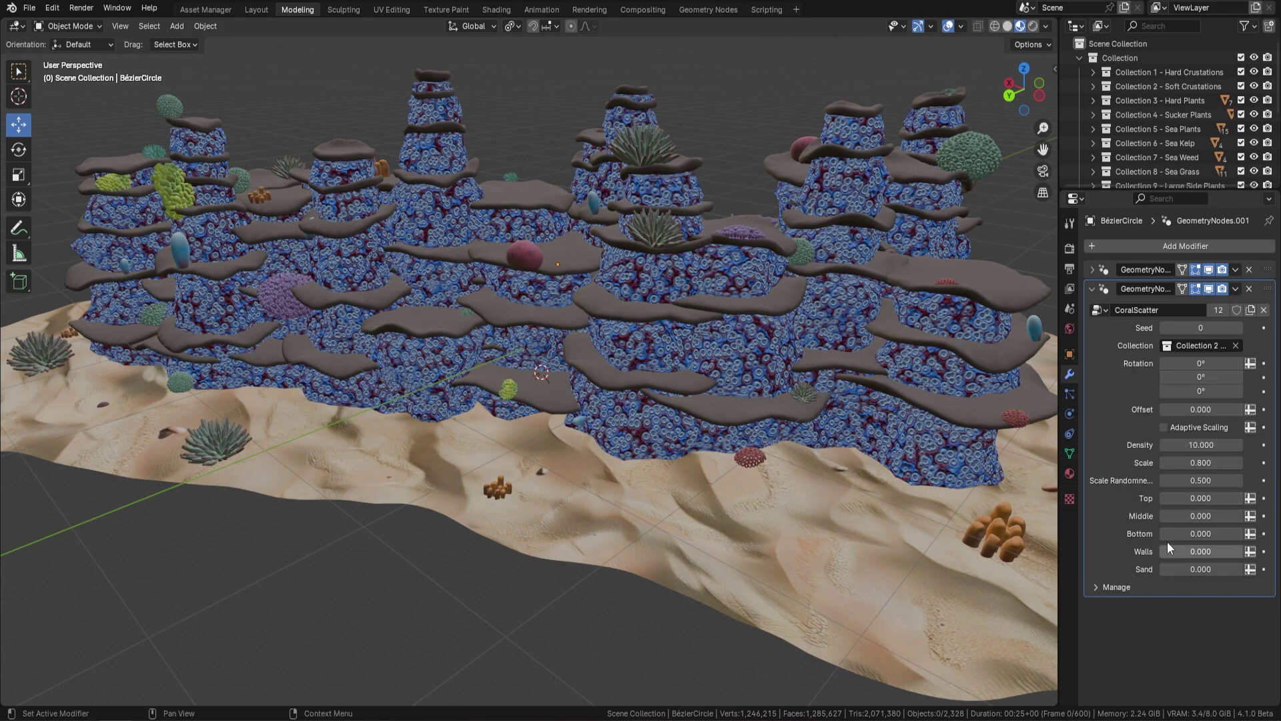
Step: Set the soft crustations' Top, Middle and Bottom amounts to 1.000 and collapse the modifier
drag(1181, 500, 1258, 500)
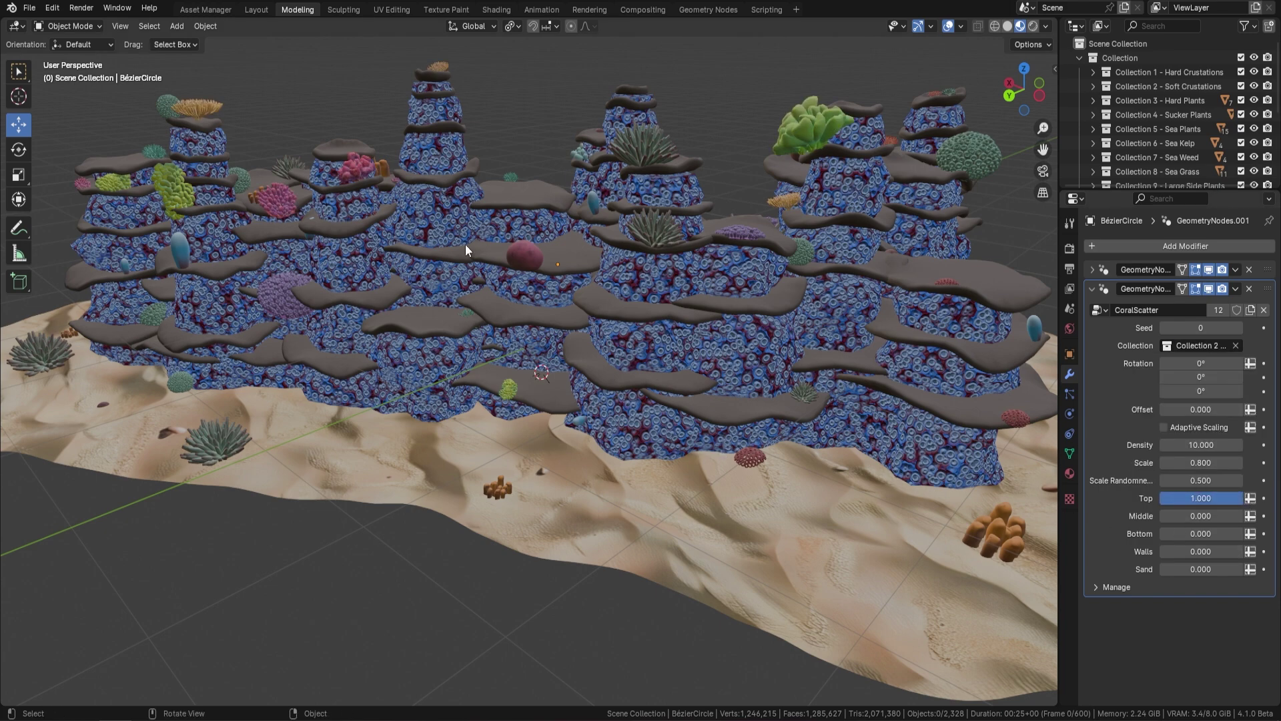
middle_drag(466, 244, 582, 254)
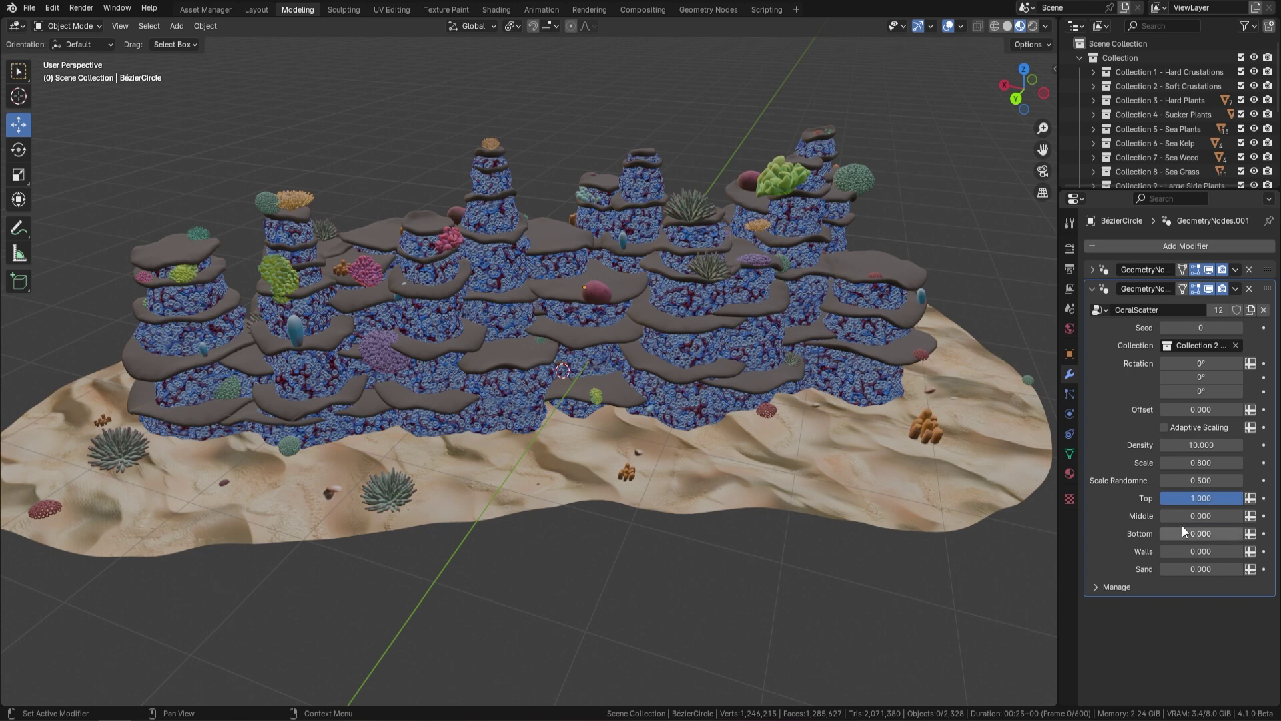
drag(1187, 516, 1227, 534)
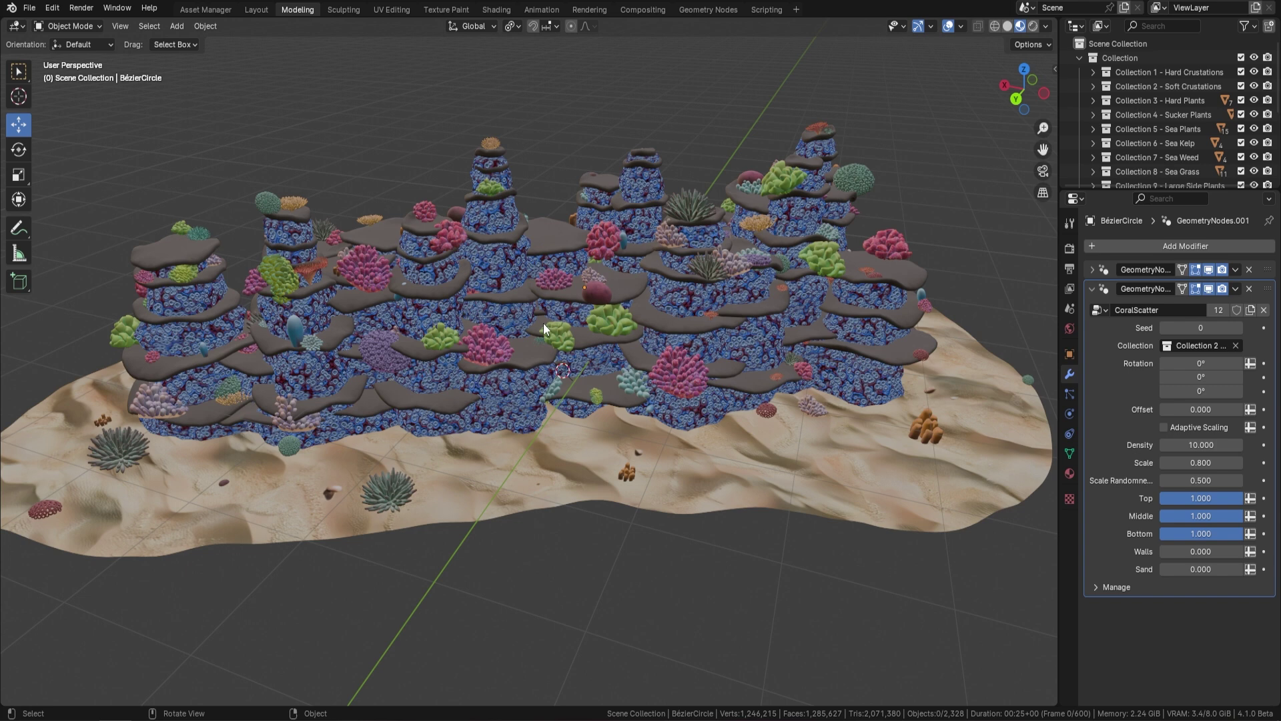
click(1092, 289)
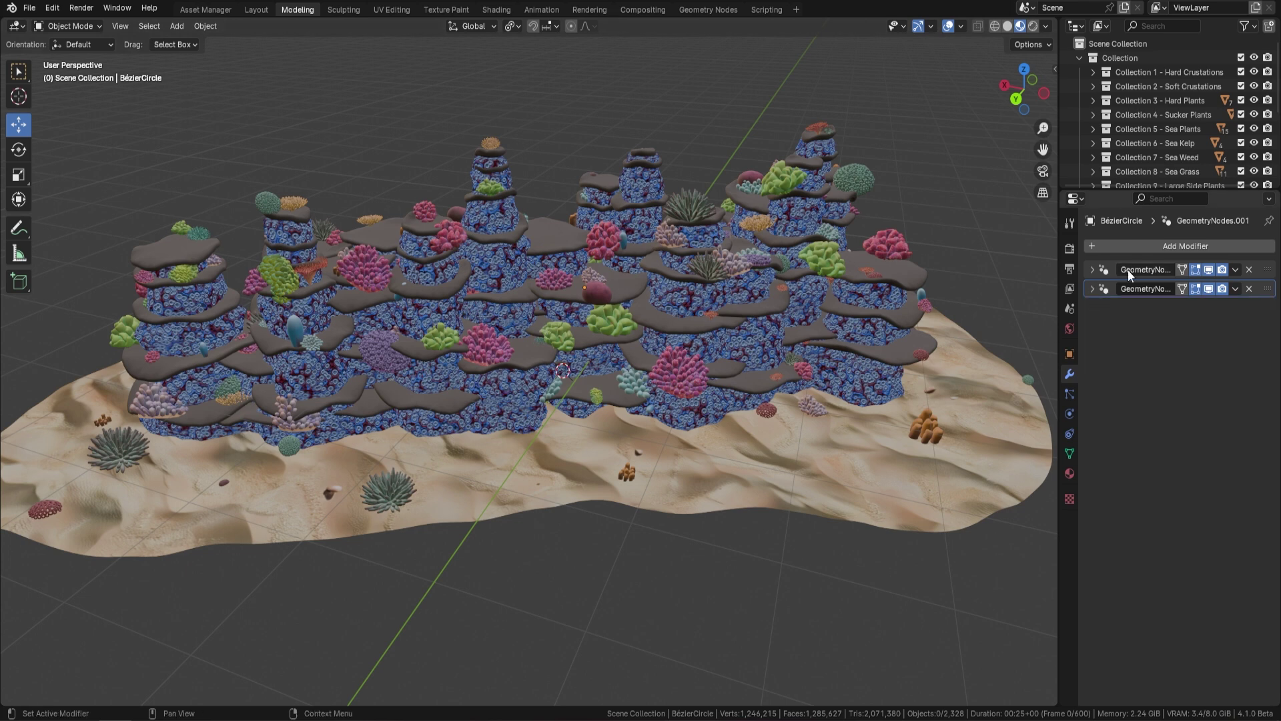
Step: Add a third CoralScatter modifier with Collection 3 - Hard Plants and set its Middle, Bottom and Sand amounts to 1.000
click(1133, 247)
click(1134, 247)
click(1099, 329)
click(1074, 377)
click(1195, 367)
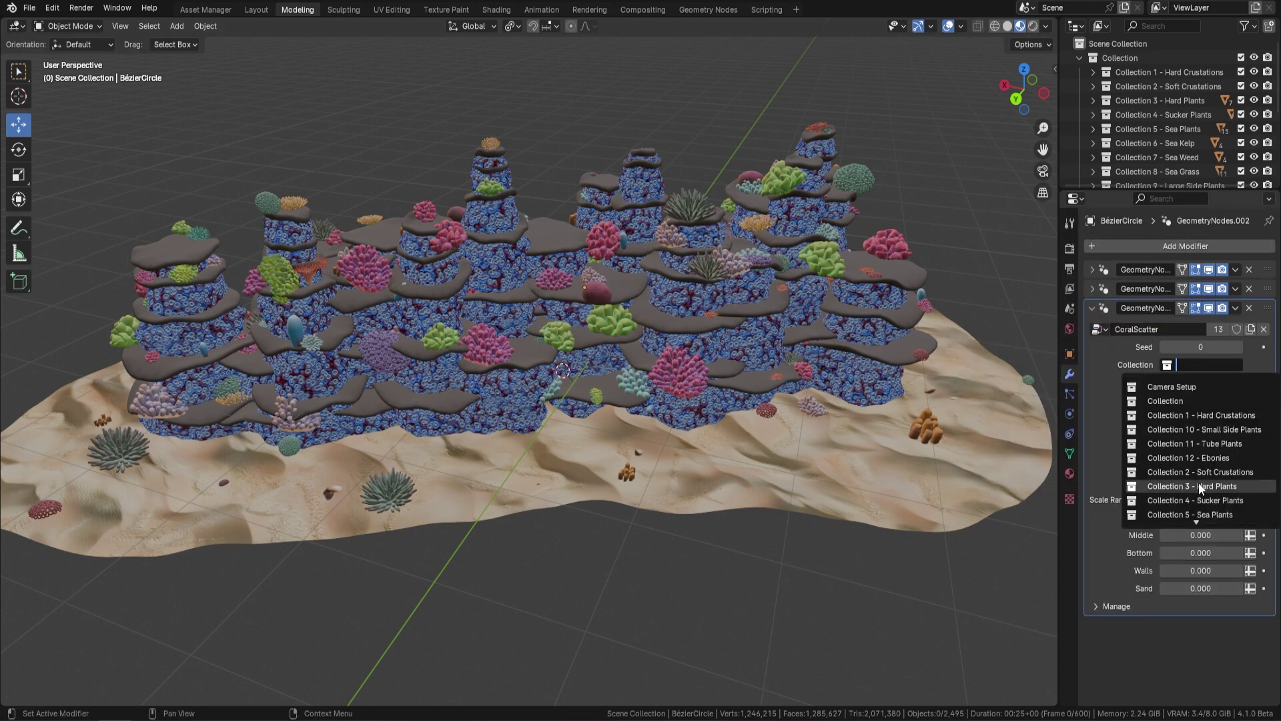
click(1200, 486)
drag(1167, 535, 1241, 552)
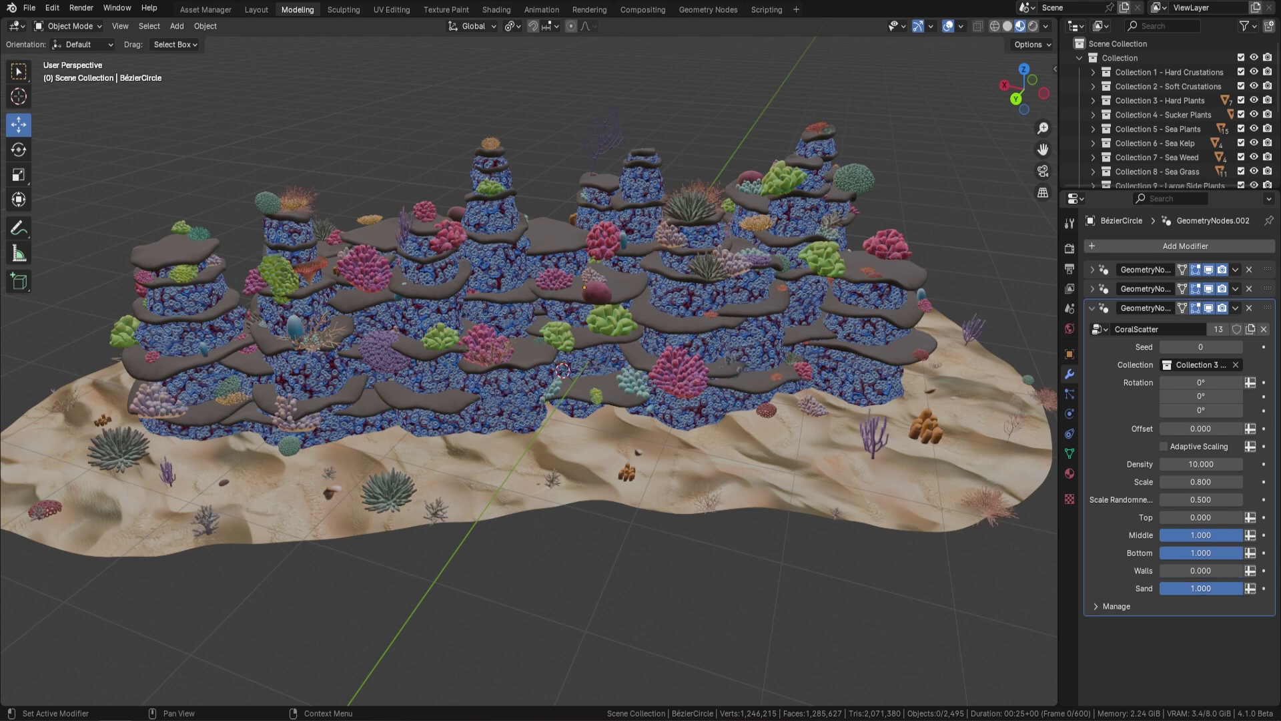
Step: Add a fourth CoralScatter geometry nodes modifier with Collection 4 - Sucker Plants, set its Top amount to 1.000 and collapse it
click(1092, 308)
click(1134, 246)
click(1095, 246)
click(1104, 350)
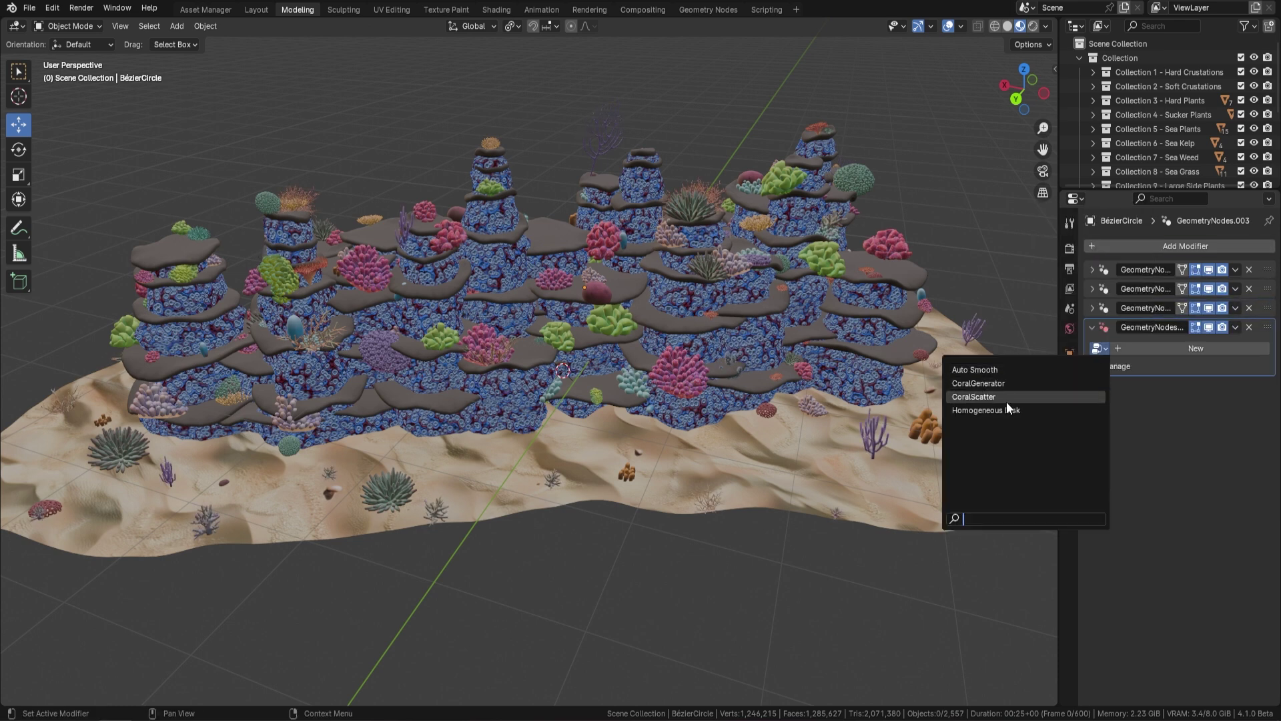
click(1027, 398)
click(1194, 383)
click(1194, 519)
drag(1174, 537, 1235, 536)
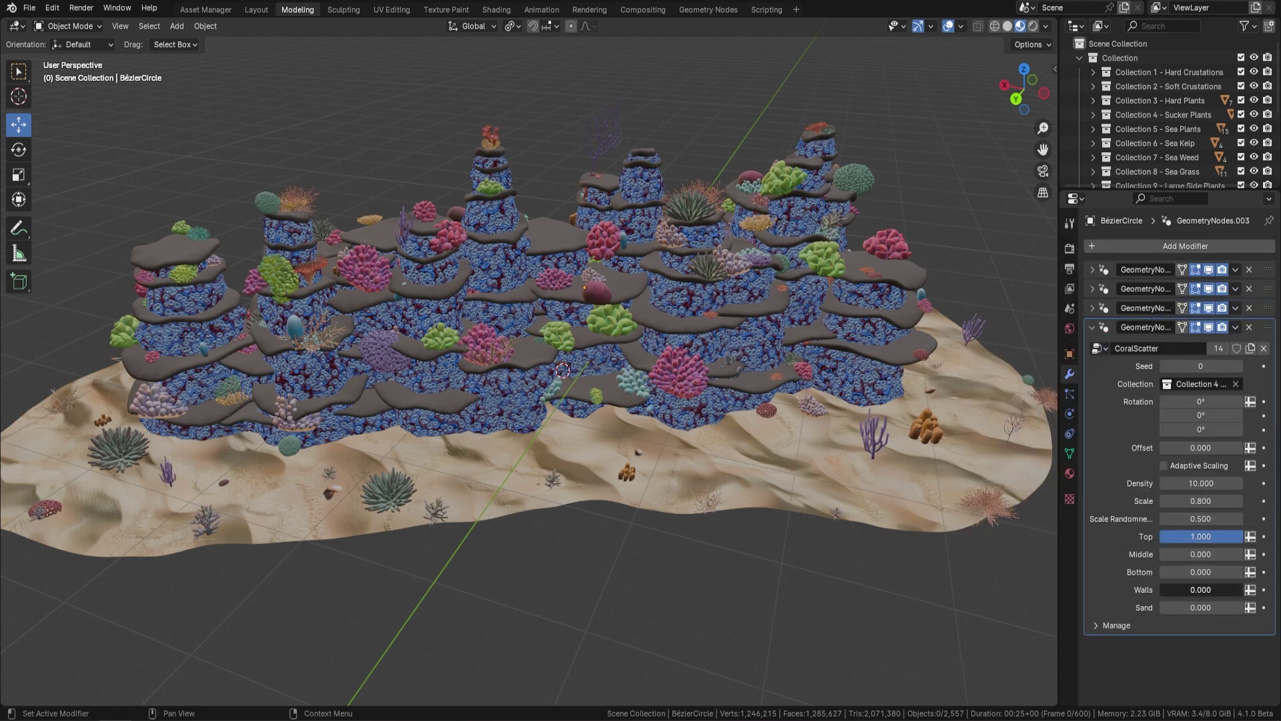
click(1092, 327)
Step: Add a fifth CoralScatter modifier with Collection 5 - Sea Plants and set its Top, Middle, Bottom, Walls and Sand amounts to 1.000
click(1098, 245)
mouse_move(1100, 282)
click(1091, 244)
click(1097, 367)
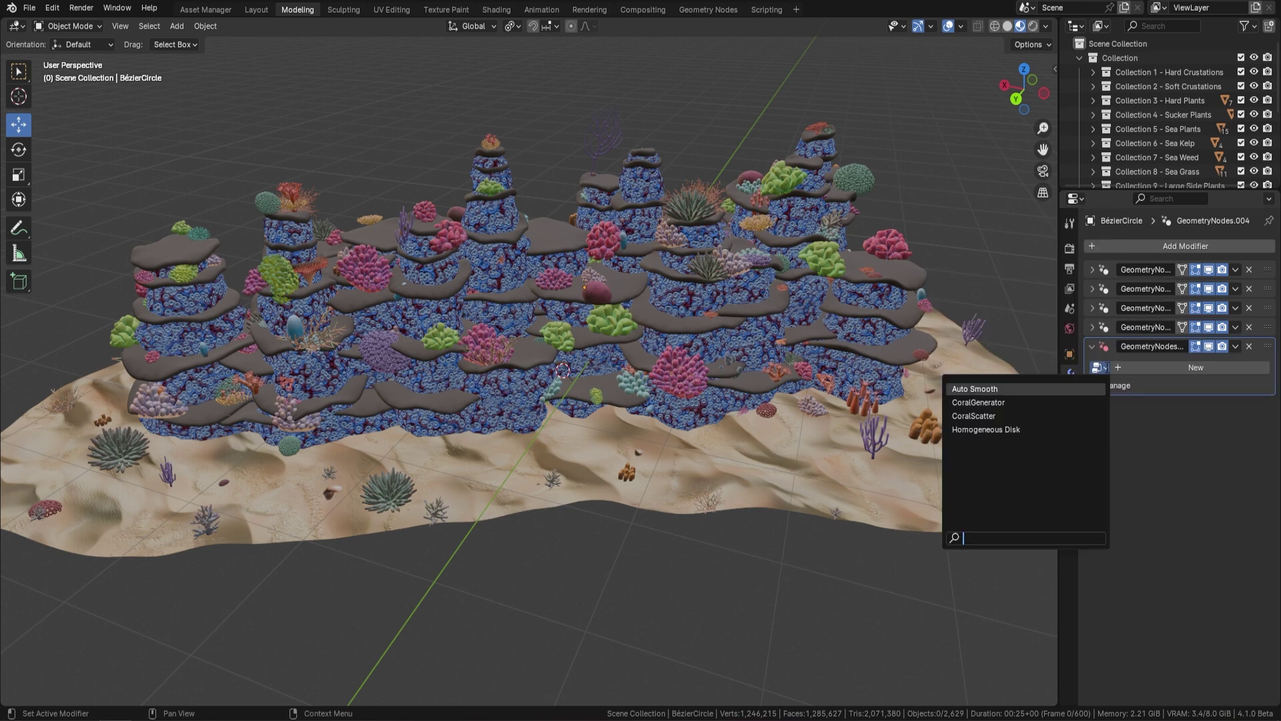
click(987, 417)
click(1195, 403)
click(1194, 557)
drag(1191, 555, 1241, 610)
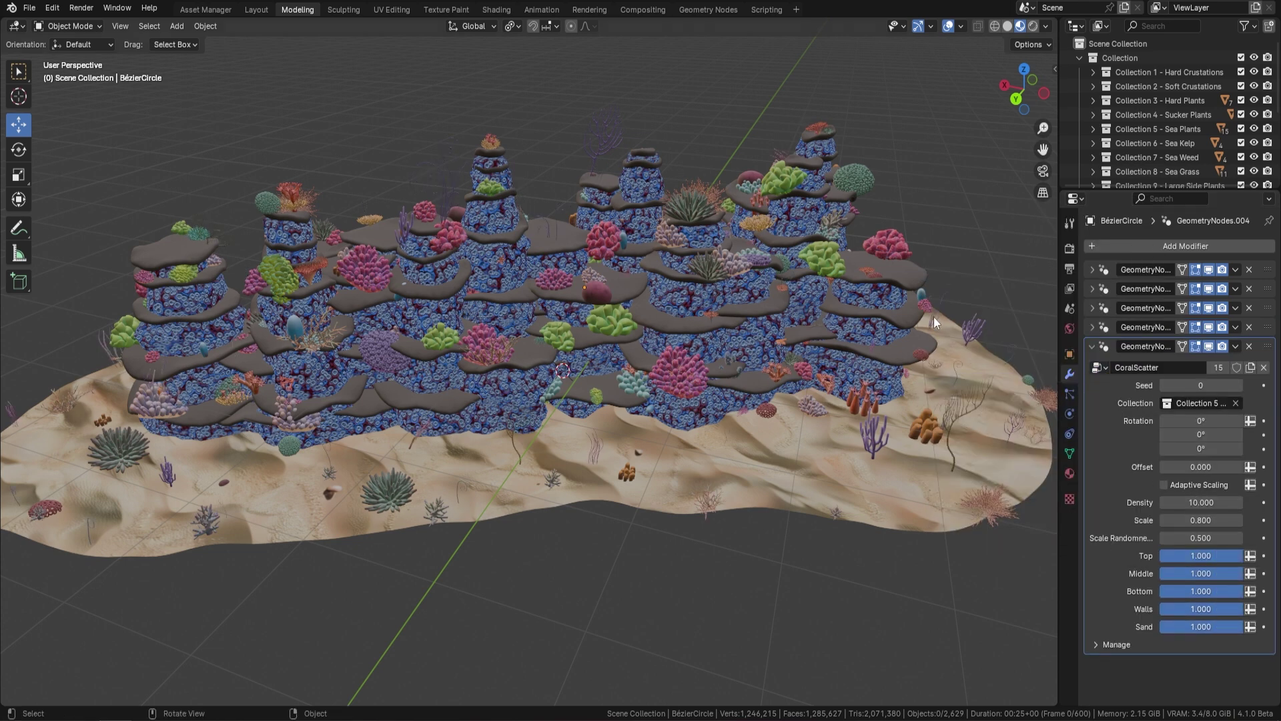
click(1092, 346)
Step: Add a sixth CoralScatter modifier with Collection 6 - Sea Kelp and raise its Sand, Top and Middle amounts
click(1108, 246)
click(1105, 242)
click(1098, 387)
click(974, 435)
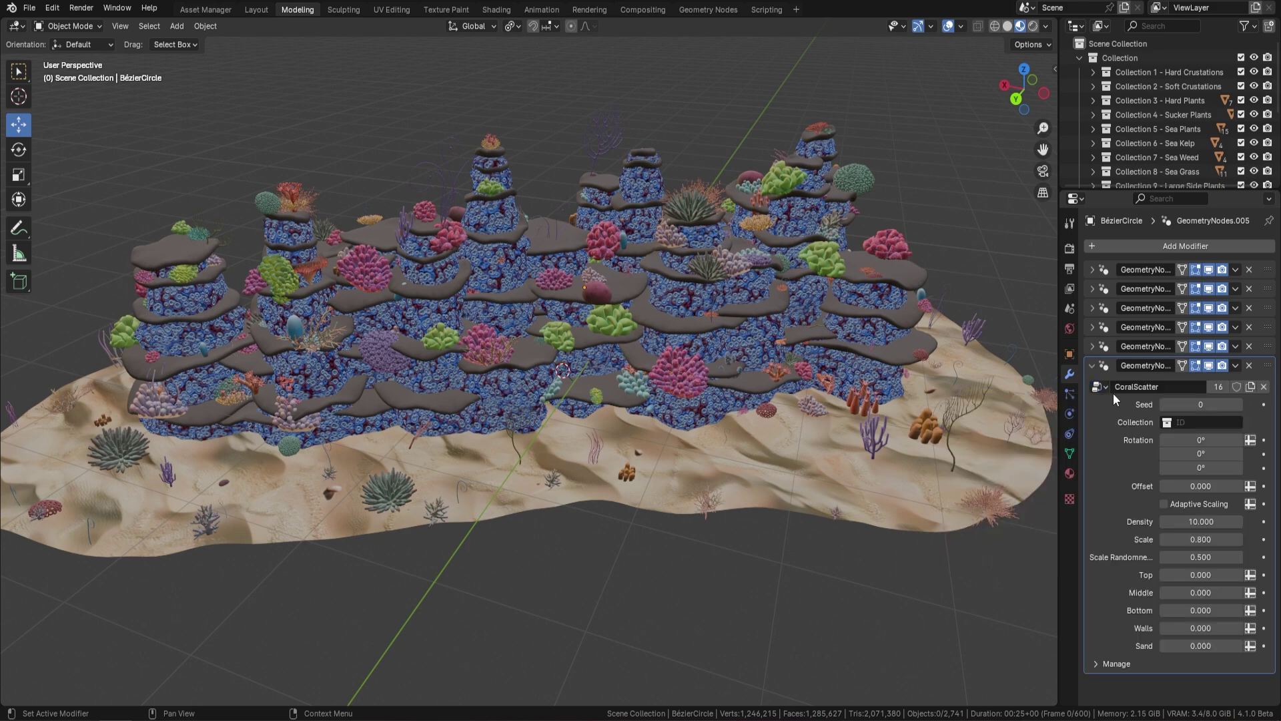
click(1097, 386)
click(1205, 422)
click(1207, 529)
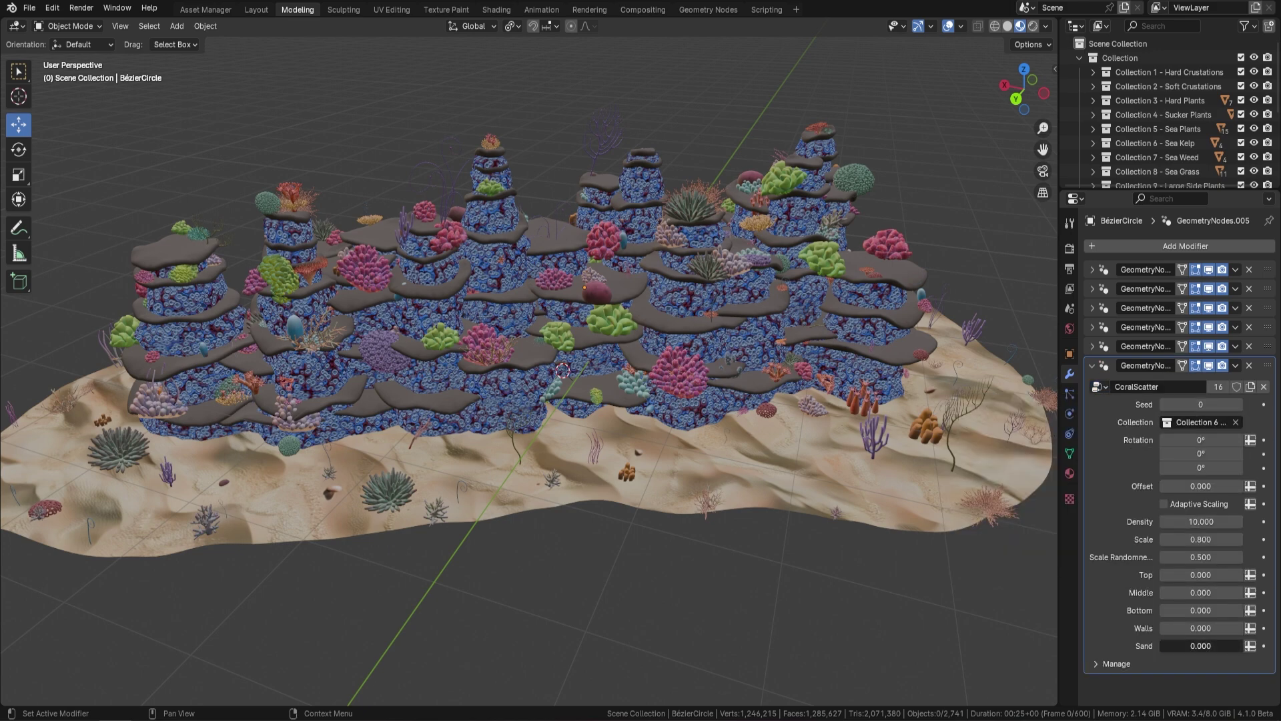
drag(1175, 645, 1195, 645)
drag(1173, 575, 1206, 592)
click(1092, 366)
Step: Add a seventh CoralScatter geometry nodes modifier and assign Collection 7 - Sea Weed to it
click(1141, 246)
click(1141, 246)
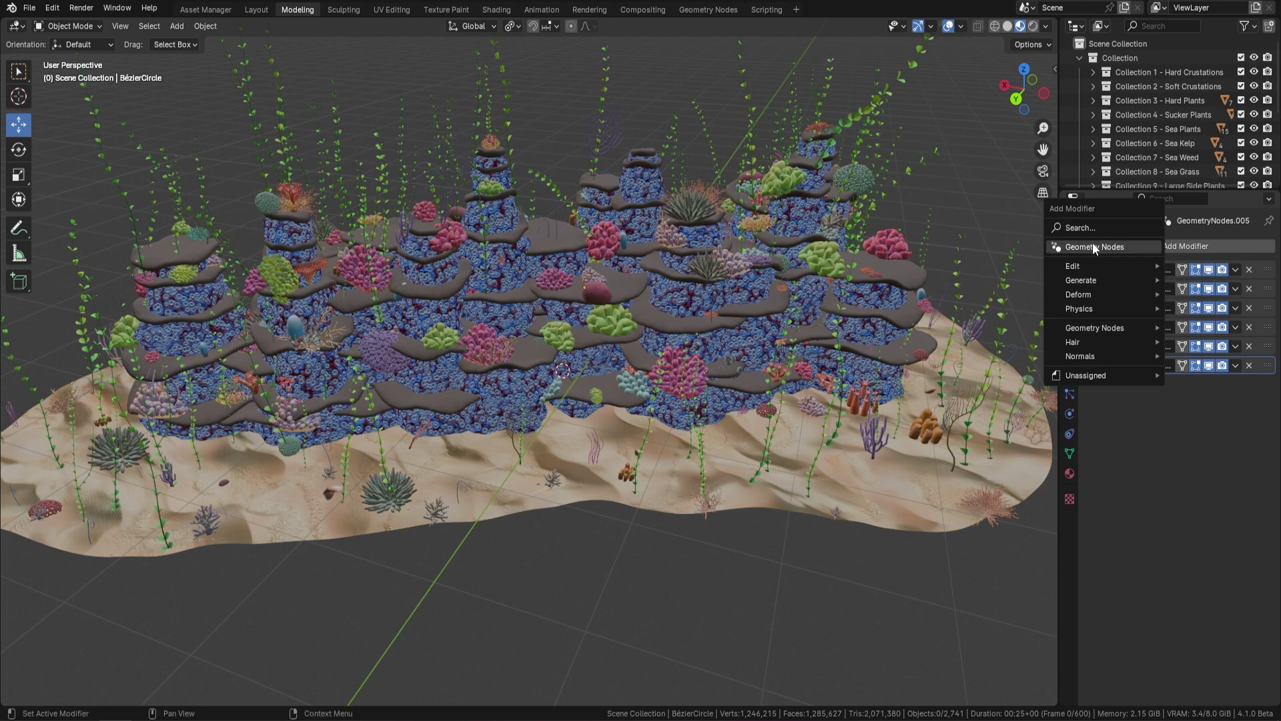
click(1097, 406)
click(1088, 441)
click(1199, 441)
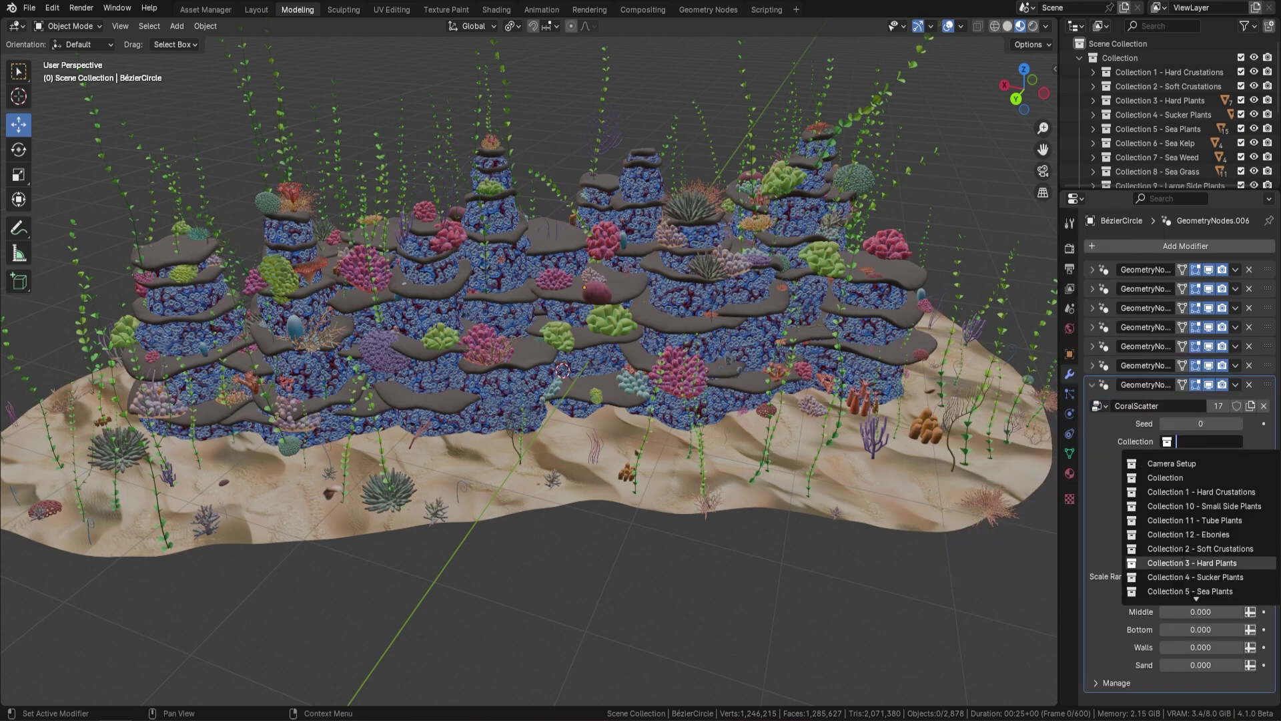
click(1201, 557)
Step: Raise the sea weed scatter's Sand, Bottom and Top amounts, adjust its seed and collapse the modifier
drag(1174, 664, 1199, 648)
drag(1176, 629, 1243, 629)
drag(1172, 592, 1241, 592)
drag(1185, 424, 1199, 423)
click(1093, 384)
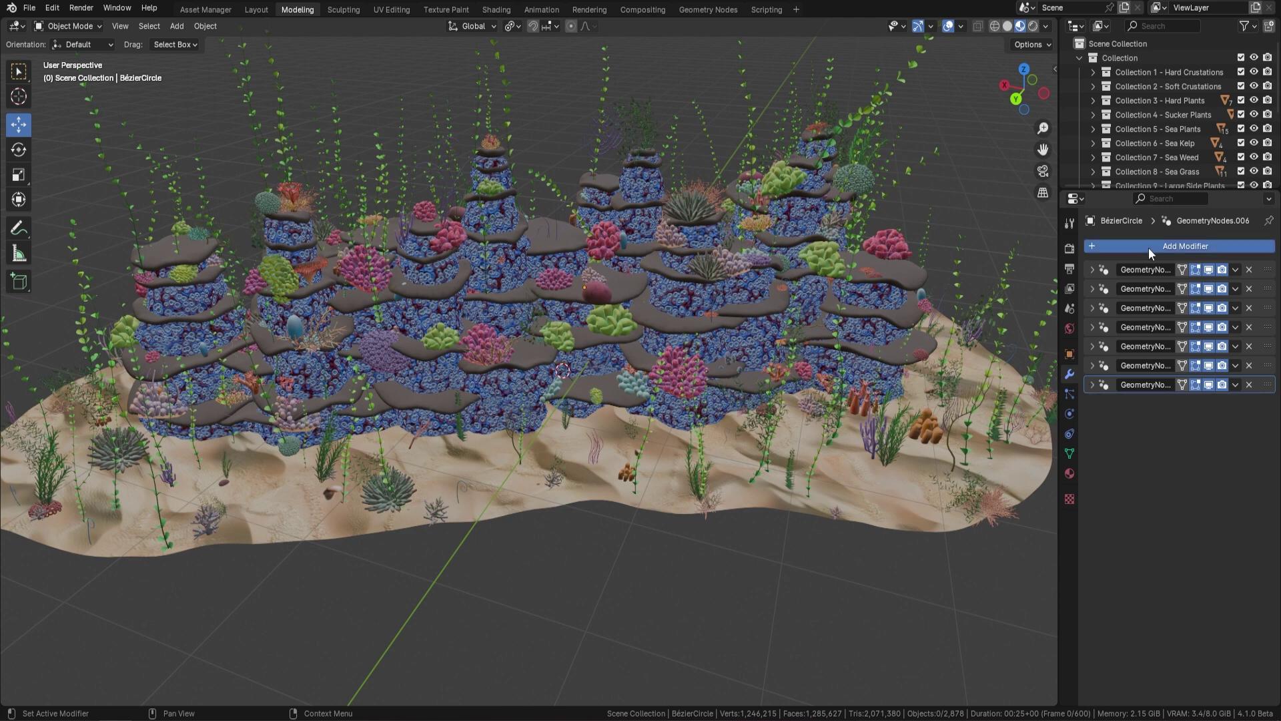
Step: Add an eighth CoralScatter geometry nodes modifier and assign Collection 8 - Sea Grass to it
click(1148, 247)
click(1146, 247)
click(1097, 425)
click(1091, 474)
click(1191, 460)
scroll(1192, 584, down, 5)
click(1198, 540)
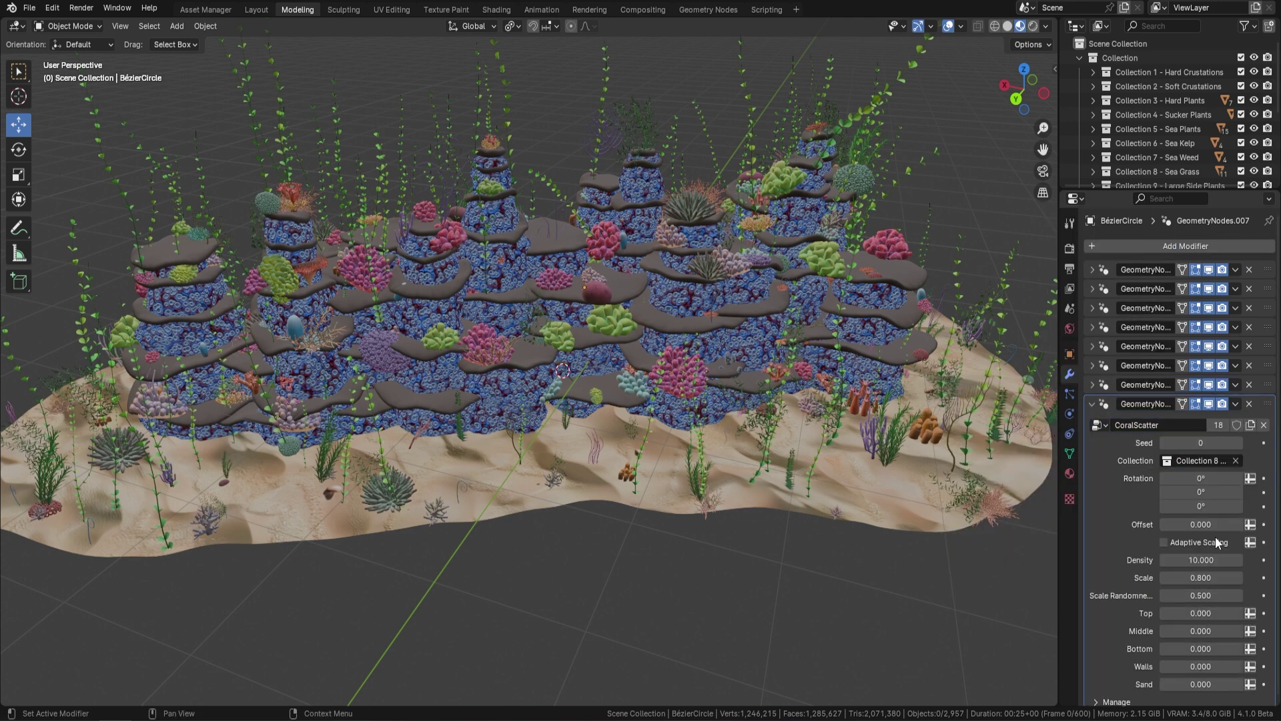
Step: Set the sea grass scatter's Sand, Top and Middle amounts to 1.000 and collapse the modifier
scroll(1201, 595, down, 2)
drag(1180, 677, 1241, 676)
drag(1177, 607, 1243, 625)
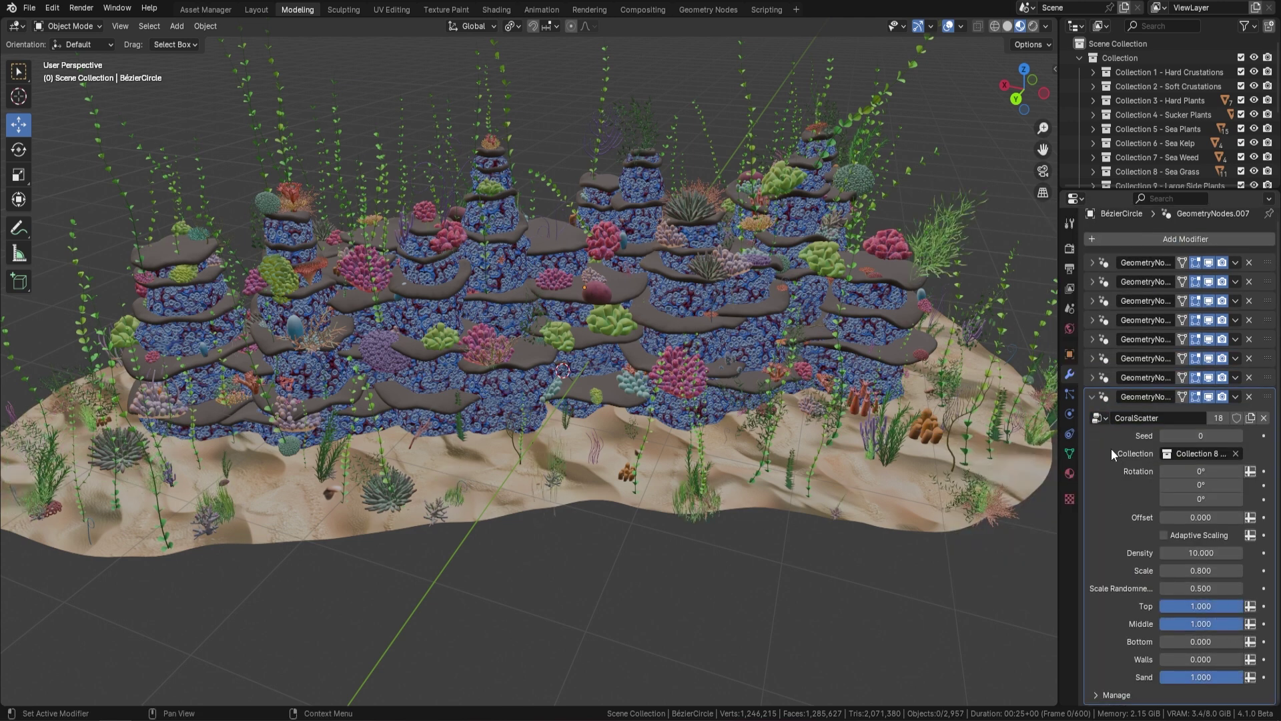
click(1092, 397)
Step: Add a ninth CoralScatter geometry nodes modifier and assign Collection 9 - Large Side Plants to it
click(1135, 246)
click(1135, 249)
click(1101, 444)
click(1091, 477)
click(1193, 479)
scroll(1191, 588, down, 5)
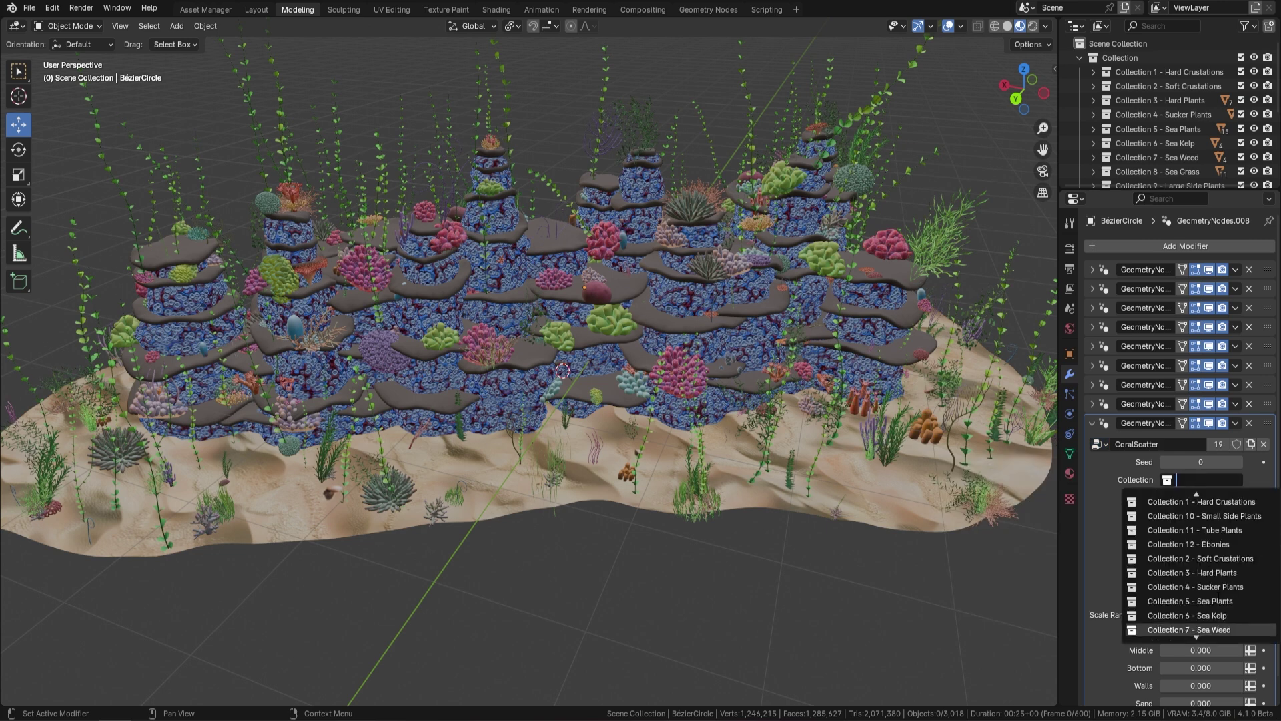
click(1188, 588)
Step: Set the large side plants' Top, Middle and Walls amounts to 1.000 and their seed to 1
scroll(1201, 637, down, 2)
drag(1187, 633, 1242, 624)
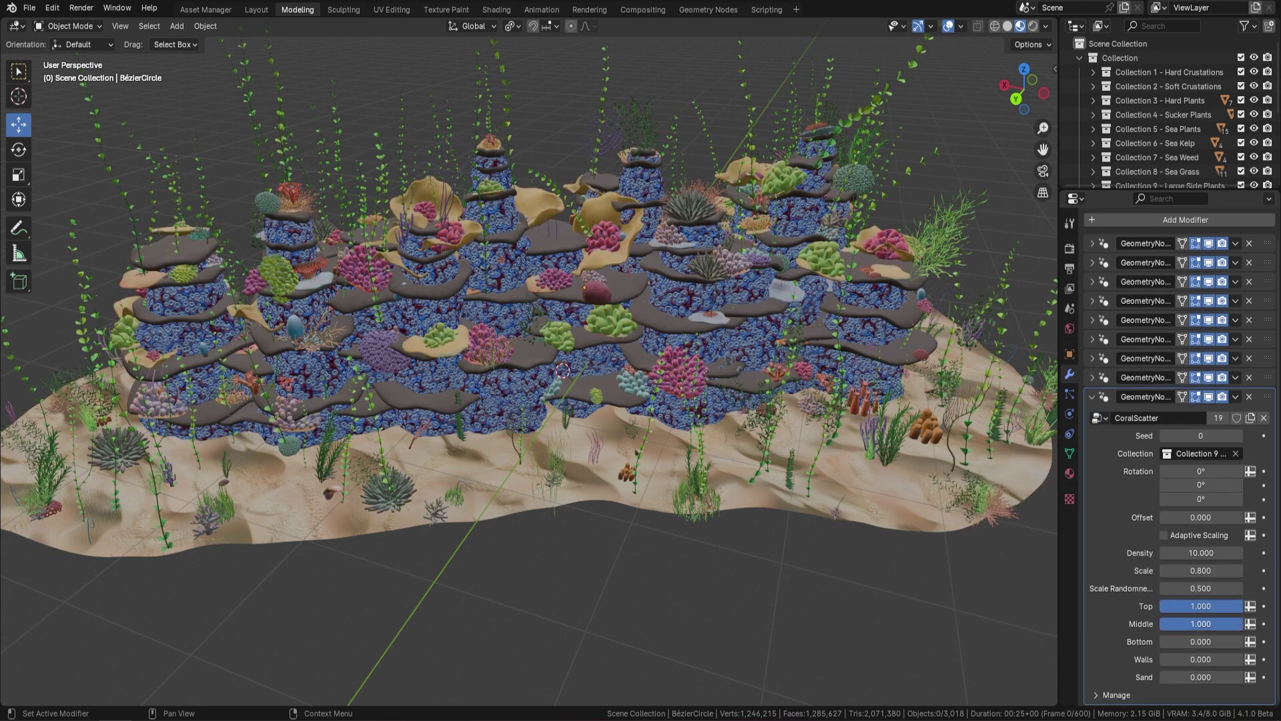
click(1235, 435)
drag(1167, 659, 1241, 658)
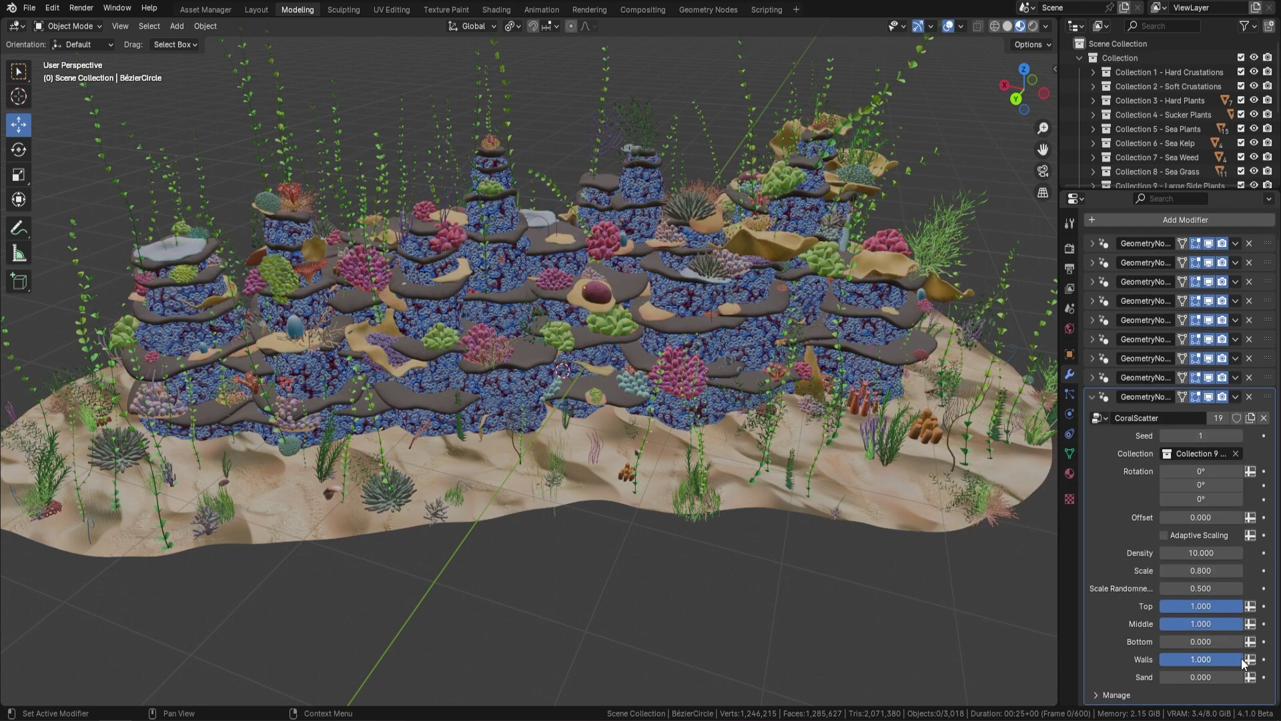
click(1092, 396)
Step: Add a tenth CoralScatter modifier with Collection 10 - Small Side Plants and set its Top, Middle, Bottom and Walls amounts to 1.000
click(1171, 247)
click(1170, 251)
click(1100, 463)
click(1002, 512)
click(1201, 499)
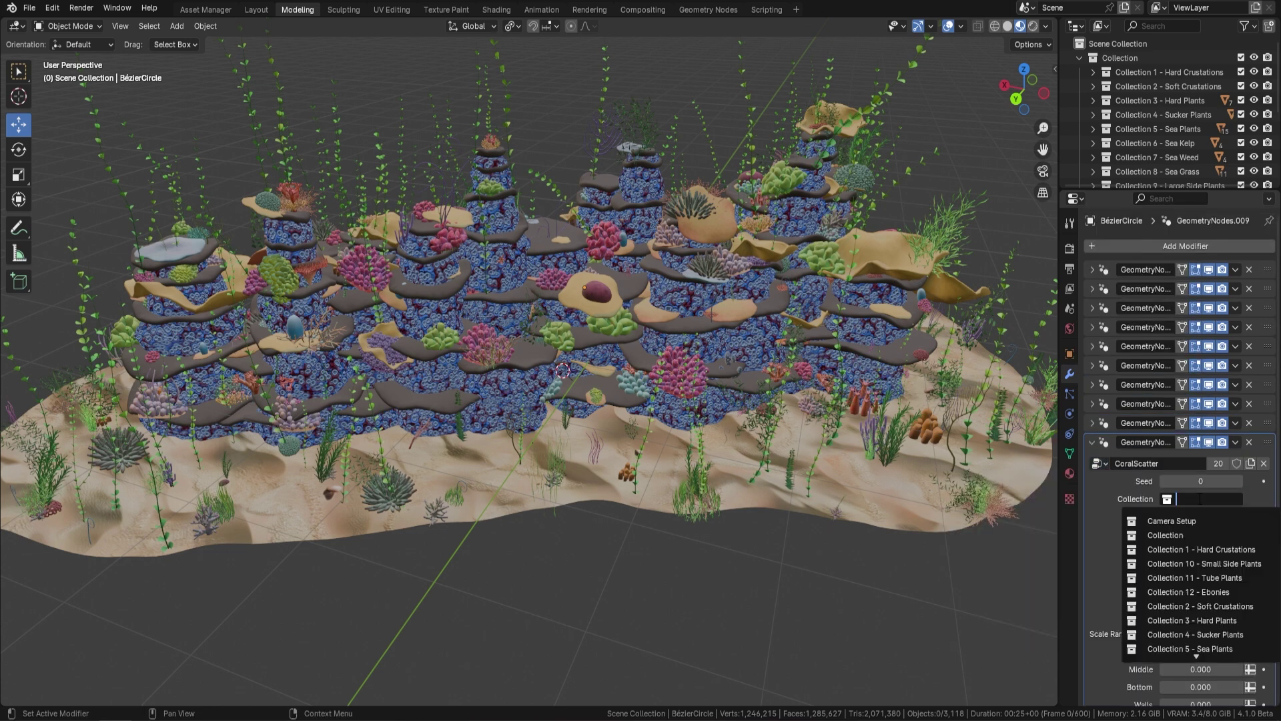
click(1187, 563)
scroll(1193, 672, down, 3)
drag(1195, 658, 1242, 605)
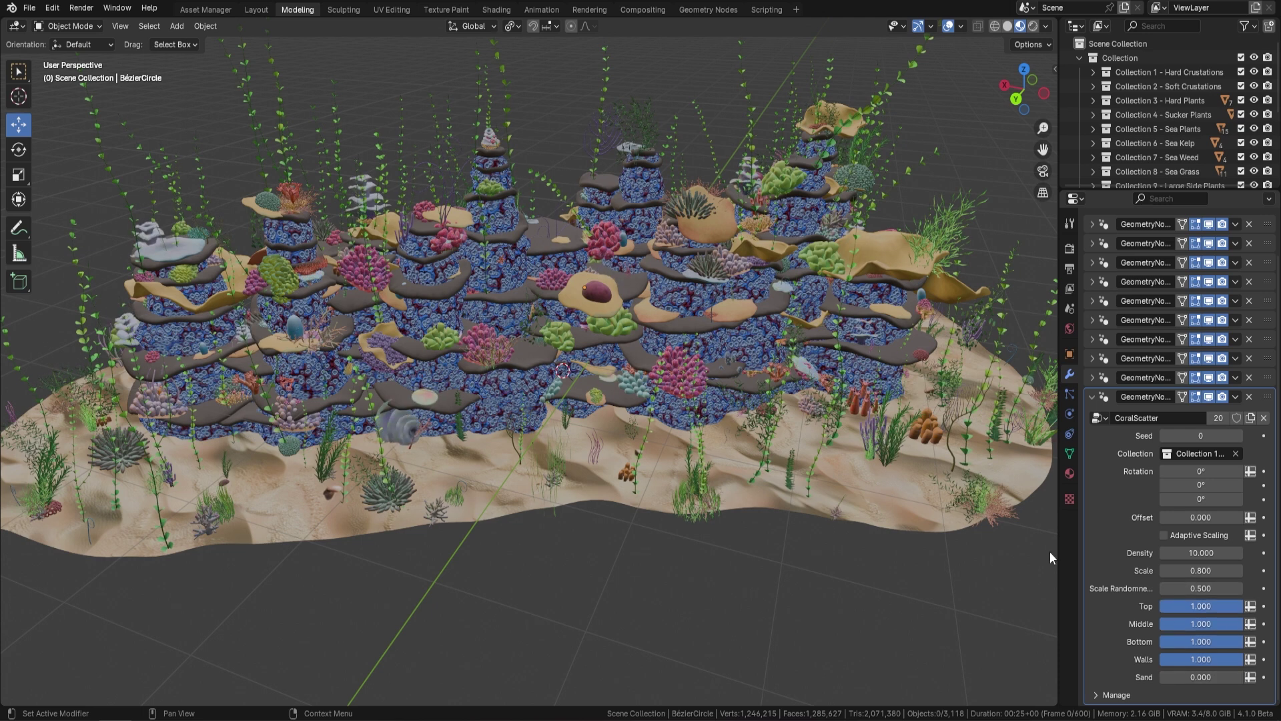
click(1091, 395)
Step: Add an eleventh CoralScatter modifier with Collection 11 - Tube Plants, raise its Top and Middle amounts and collapse it
click(1189, 247)
click(1154, 247)
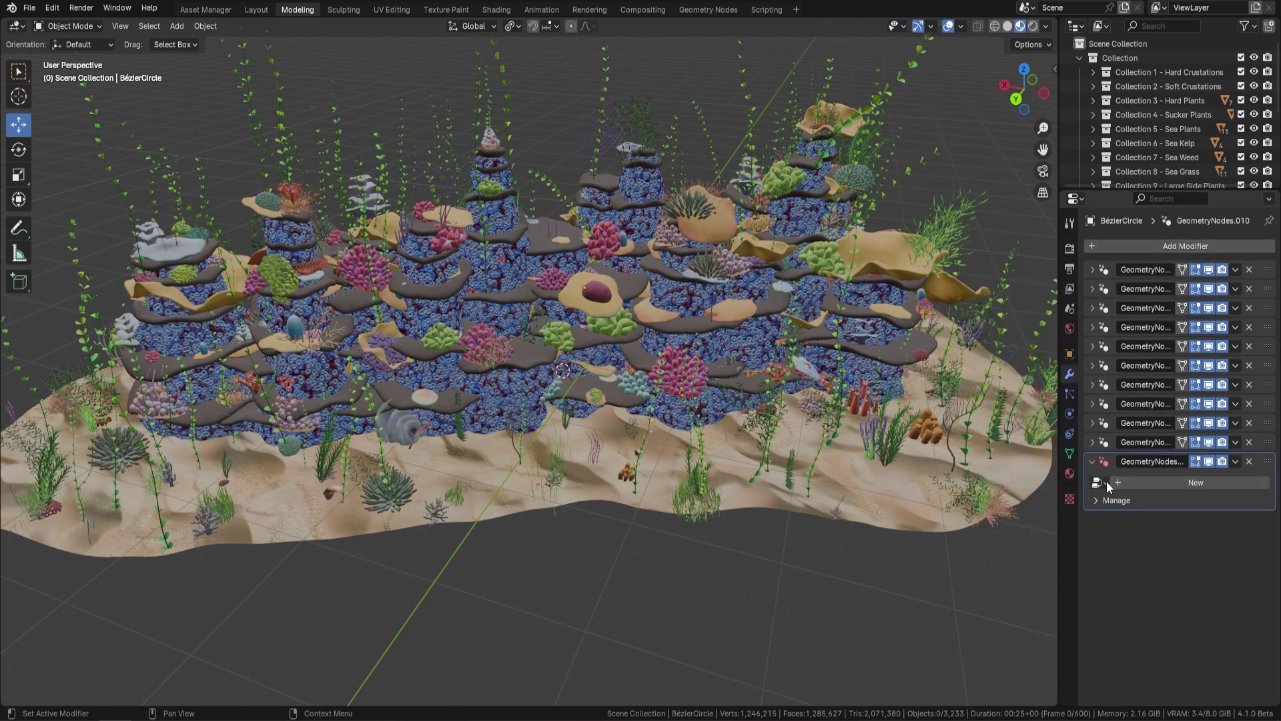
click(1104, 482)
click(1094, 532)
click(1194, 518)
click(1191, 596)
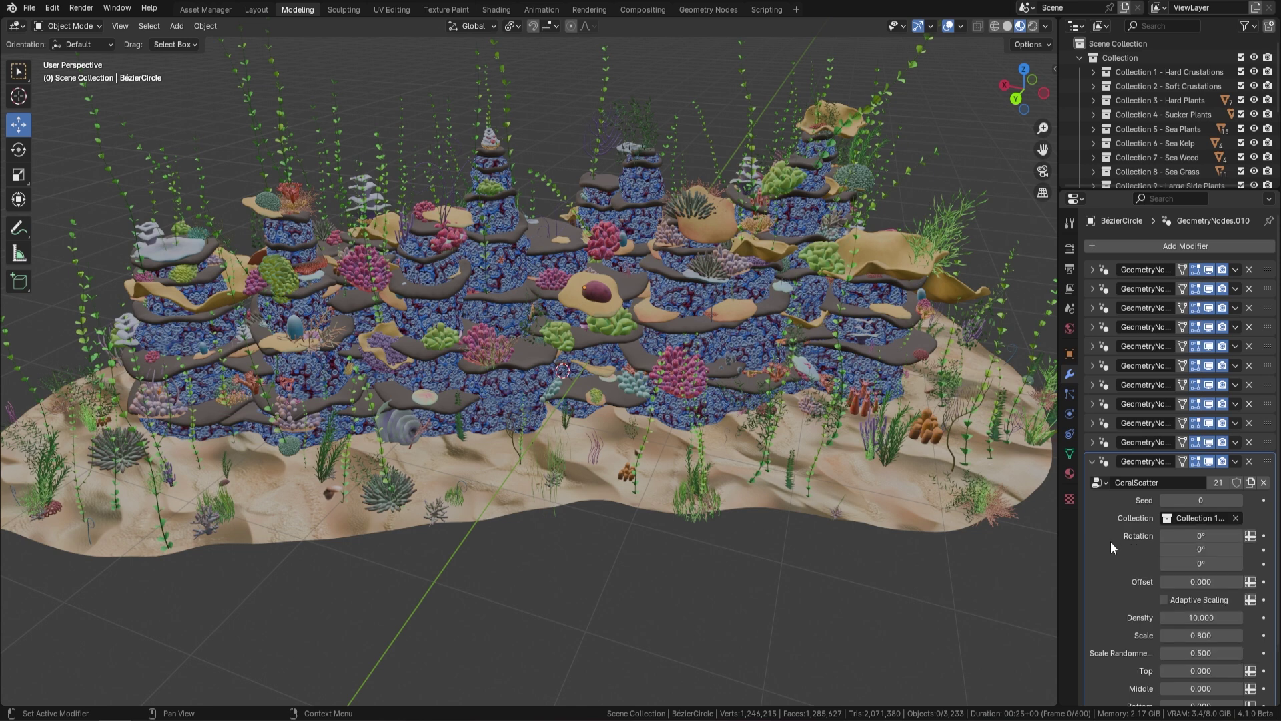
scroll(1184, 620, down, 3)
drag(1176, 607, 1242, 609)
drag(1173, 624, 1245, 616)
click(1093, 397)
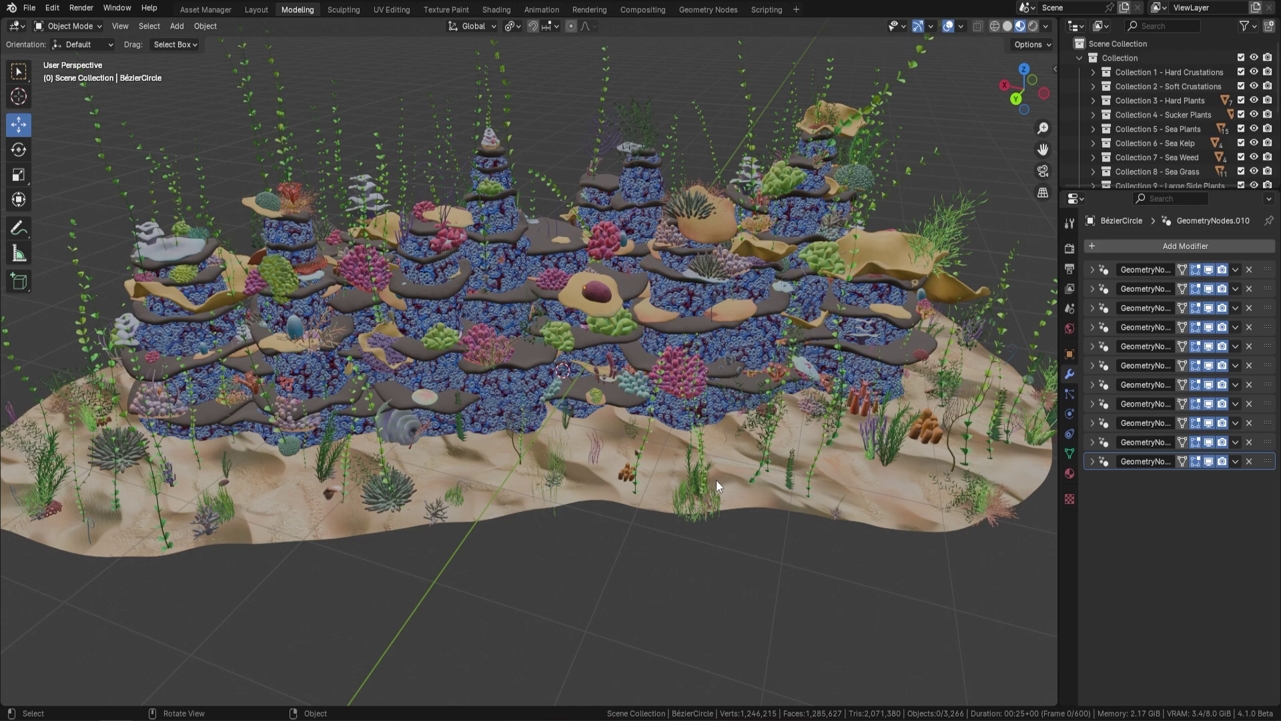
Step: Examine the populated reef from several angles and look over the whole scene around it
scroll(764, 342, down, 4)
middle_drag(765, 342, 543, 341)
scroll(586, 370, up, 3)
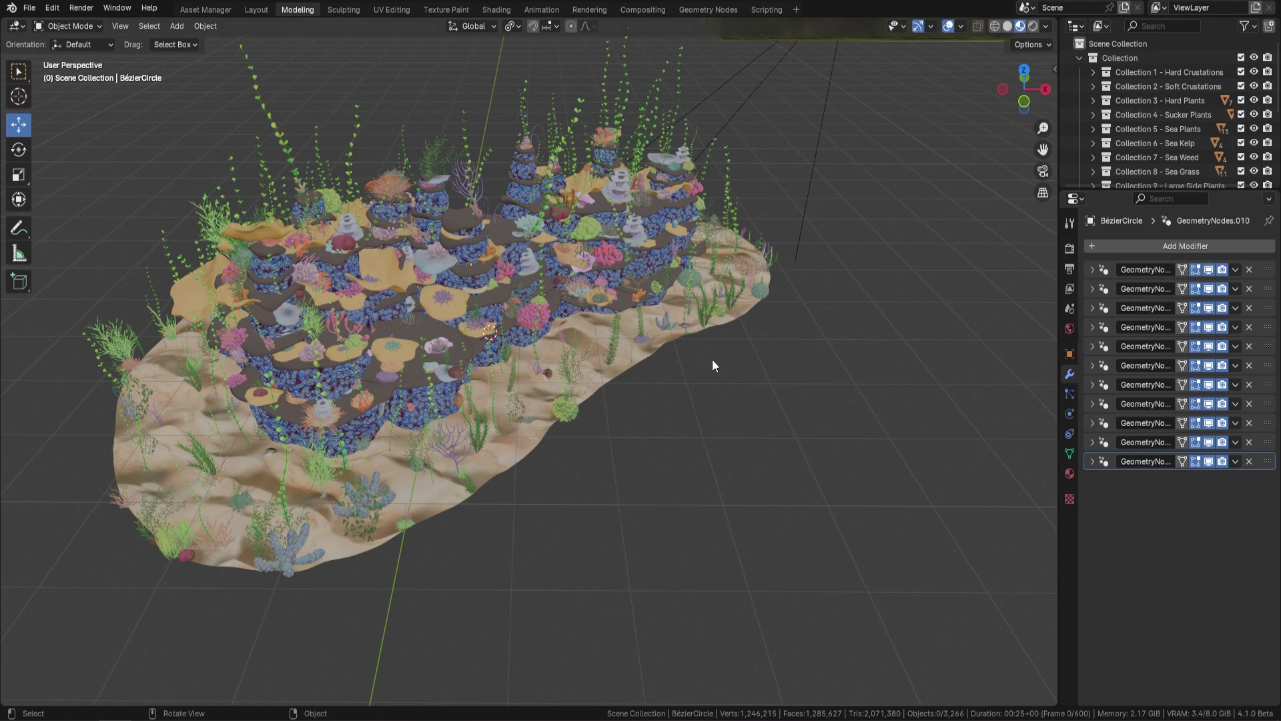
scroll(711, 363, down, 3)
scroll(600, 252, down, 6)
middle_drag(608, 256, 562, 303)
scroll(561, 302, up, 2)
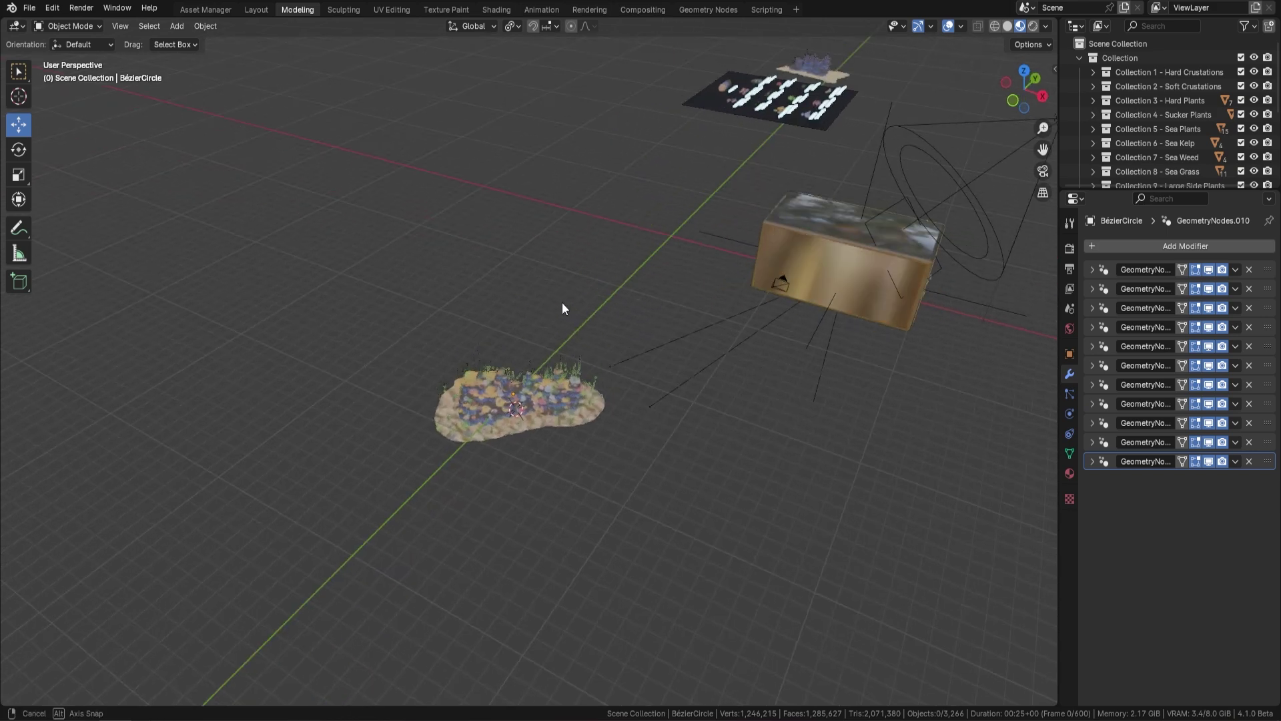
shift+middle_drag(895, 252, 854, 257)
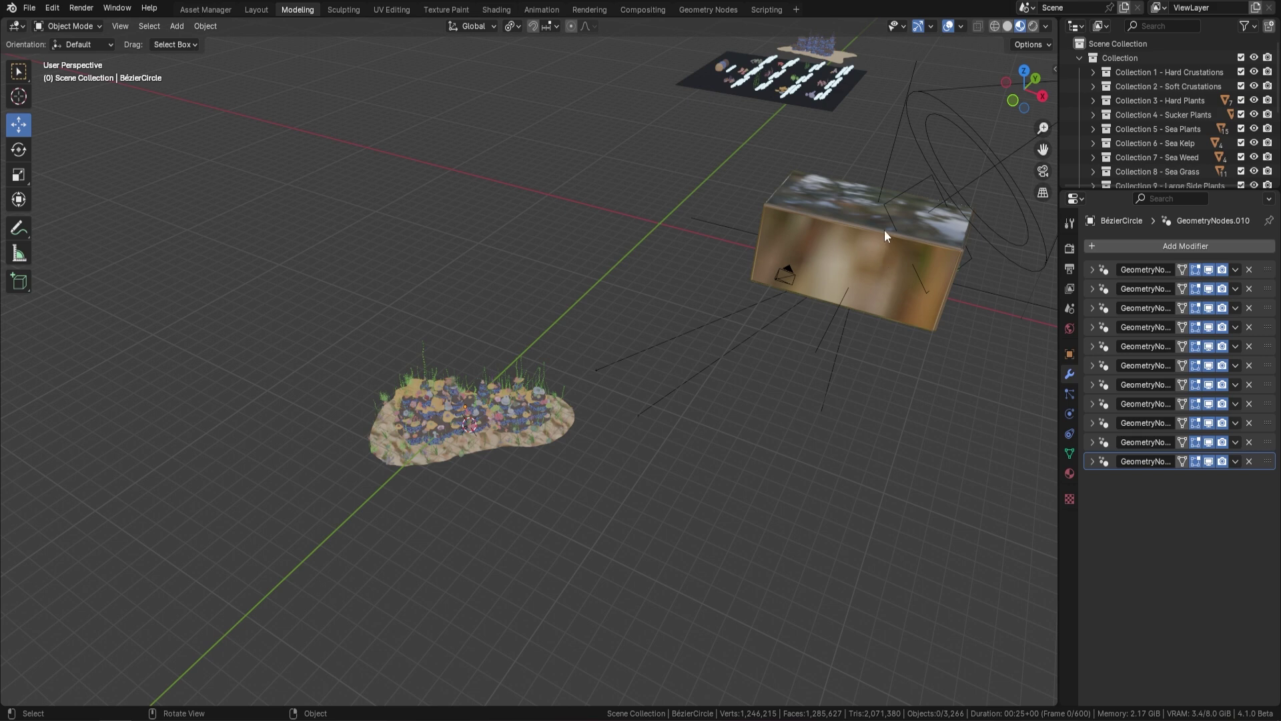
shift+middle_drag(799, 270, 760, 269)
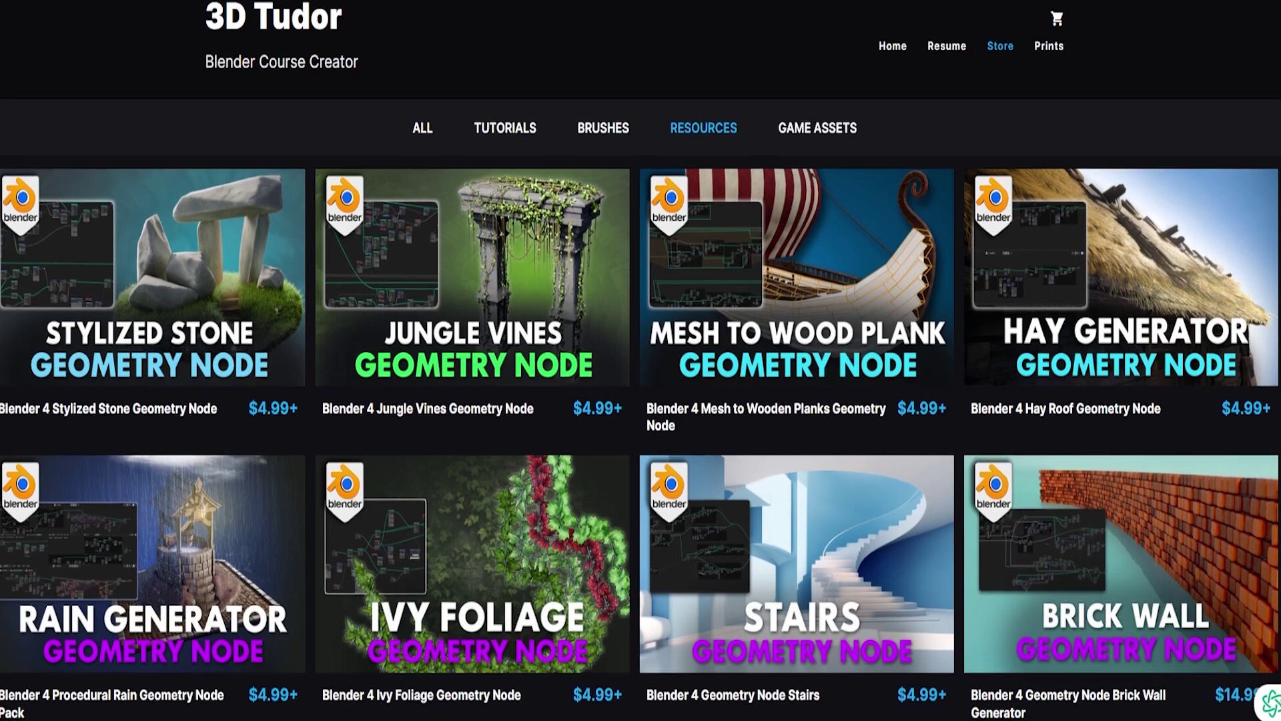
Step: Browse the geometry node products in the Resources section of the 3D Tudor web store
scroll(640, 360, down, 1)
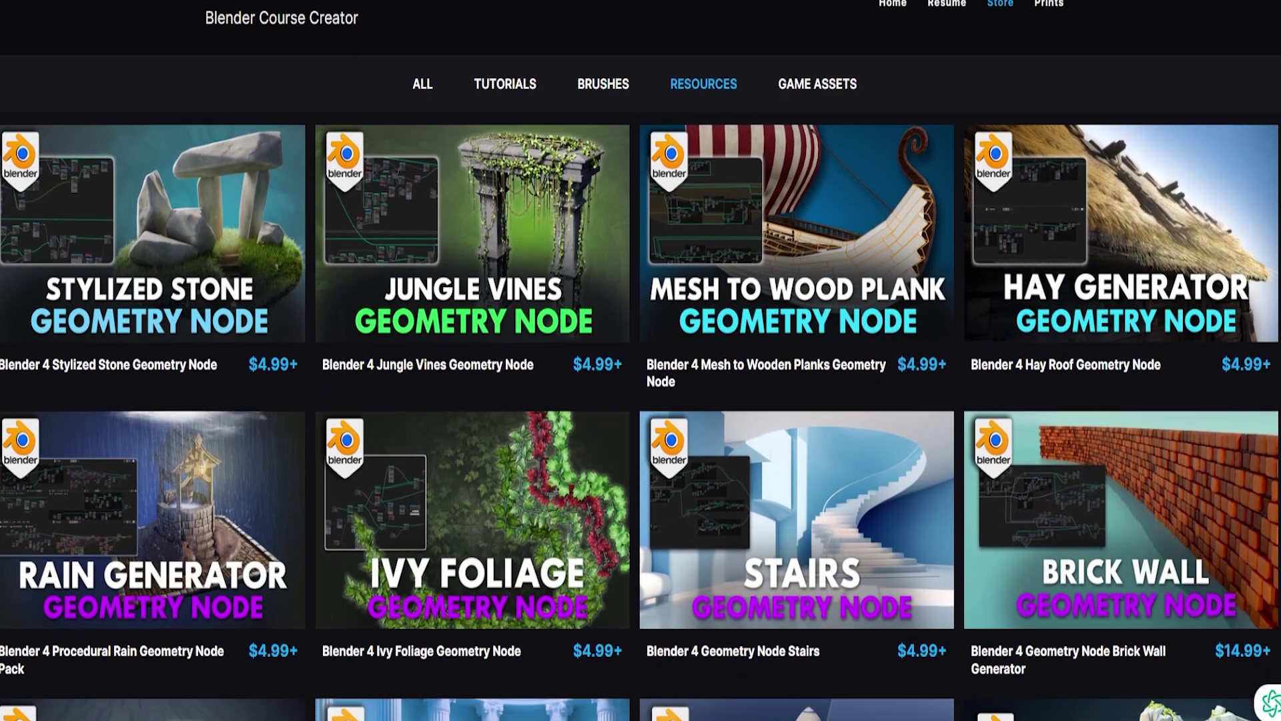
scroll(641, 400, down, 2)
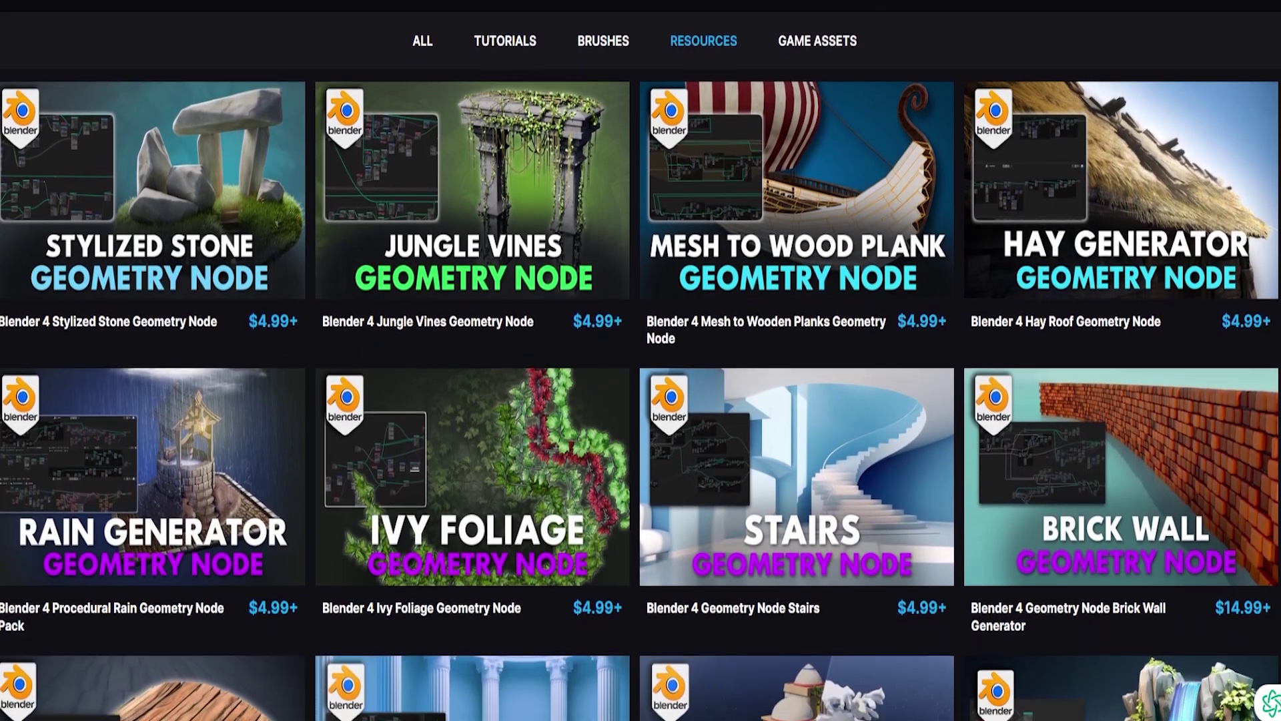
scroll(641, 400, down, 2)
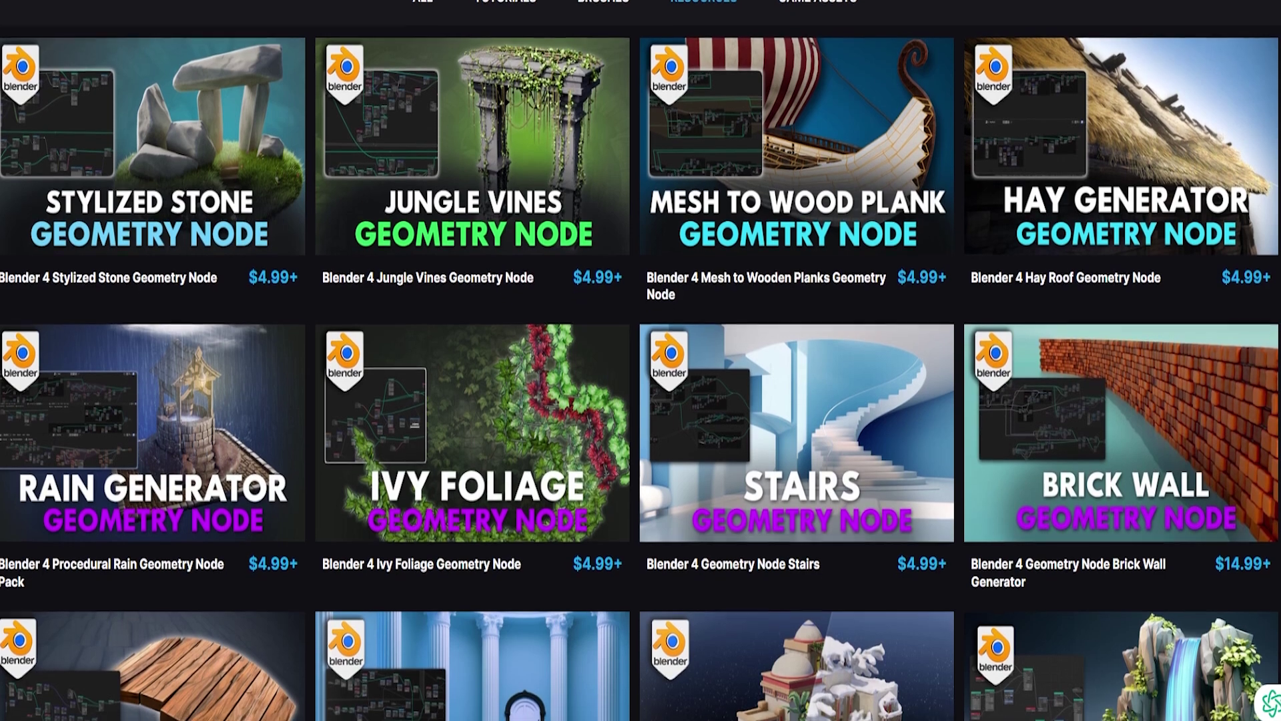
scroll(640, 400, down, 2)
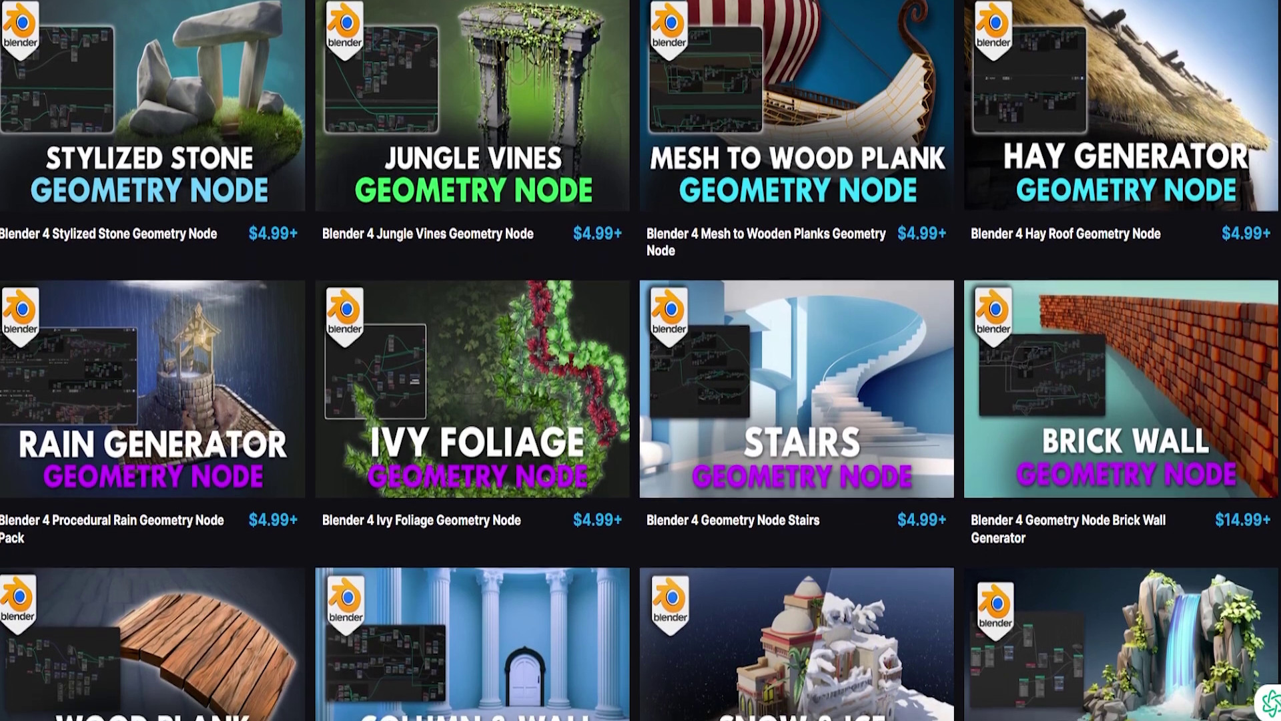
scroll(640, 401, down, 1)
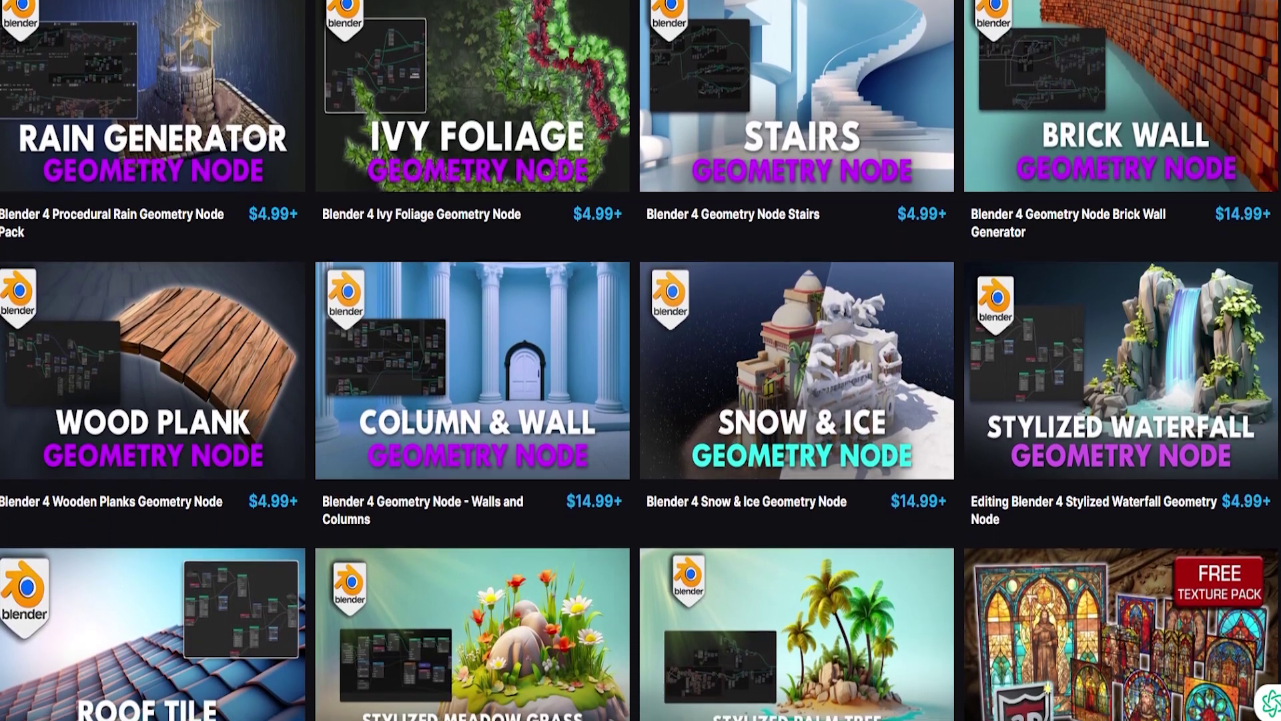
scroll(640, 360, down, 1)
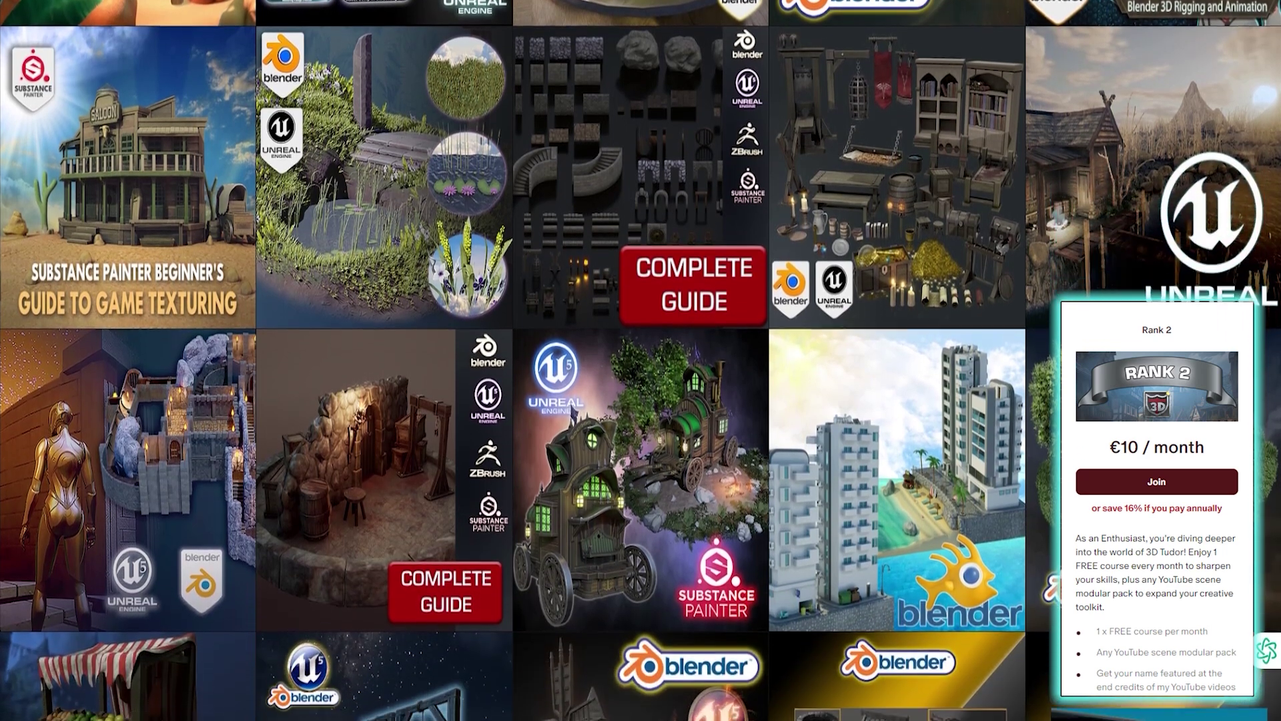
scroll(641, 361, down, 2)
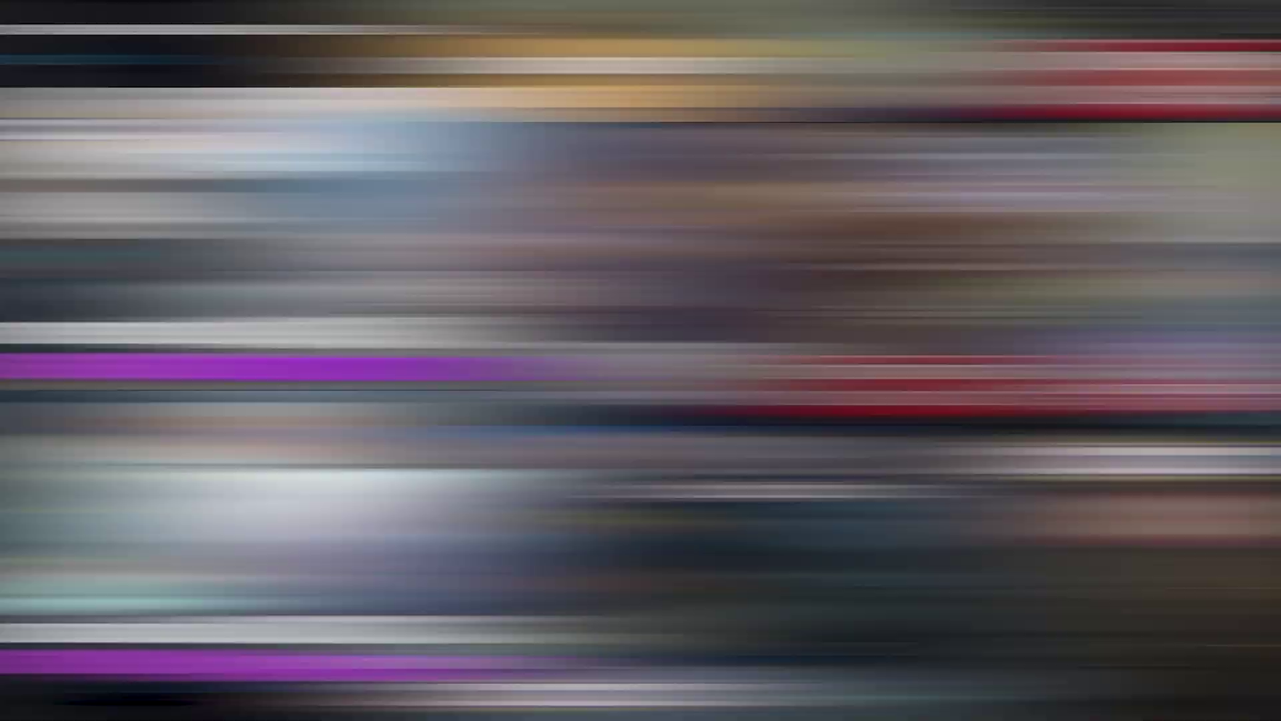
scroll(640, 360, down, 1)
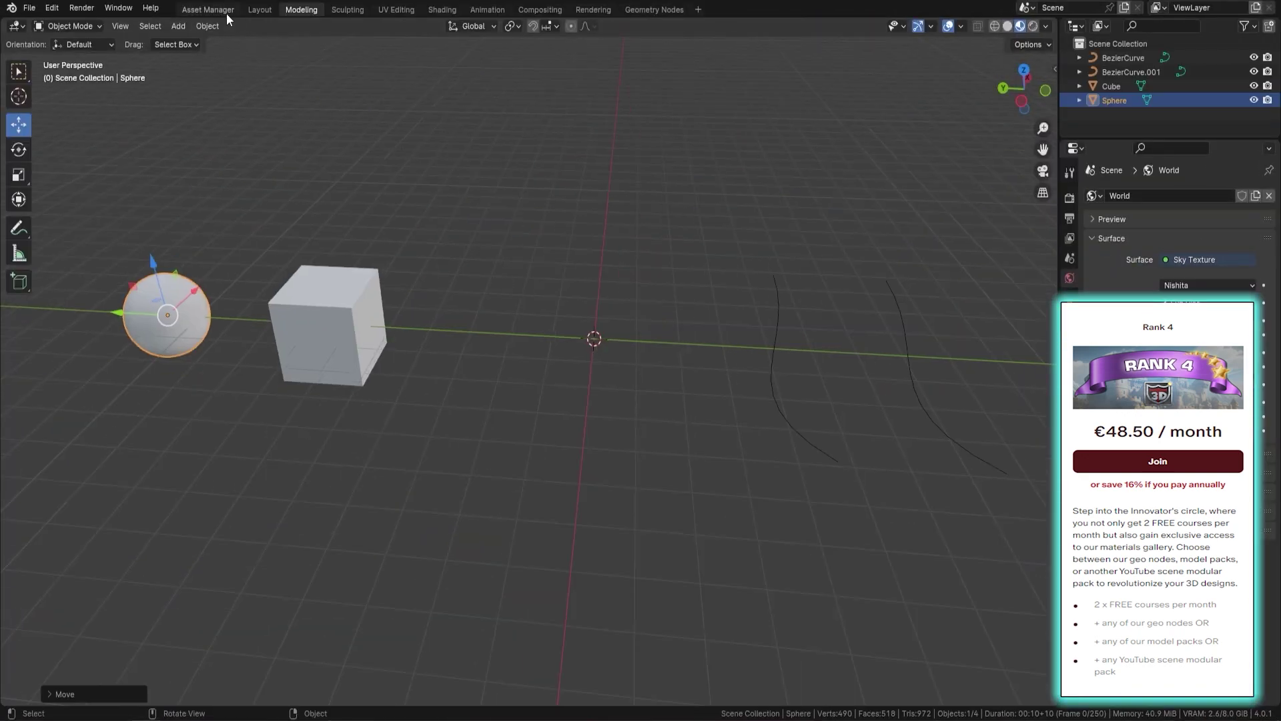
Step: In Blender, switch the asset browser to the Geometry Nodes library and show its Bricks catalog
click(226, 14)
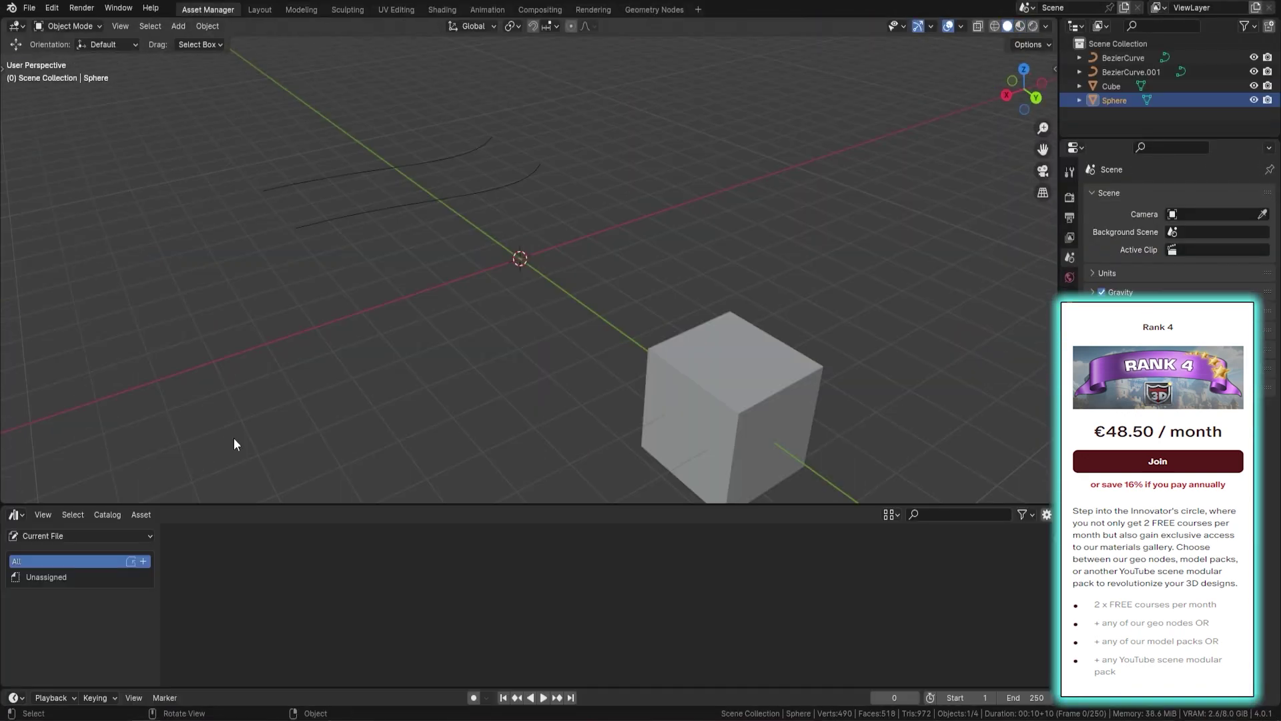
click(73, 536)
click(150, 595)
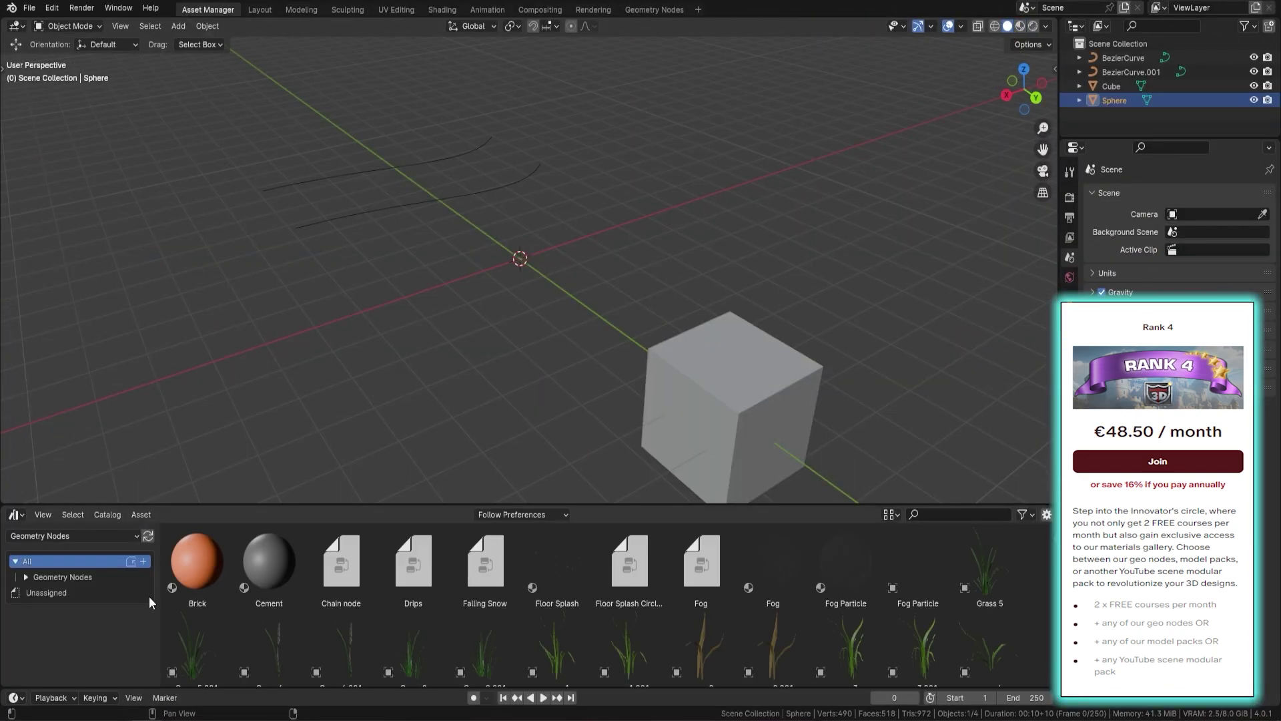
click(25, 576)
click(44, 594)
Step: Apply the Wall node asset from the Bricks catalog to the first Bezier curve
middle_drag(304, 339, 368, 332)
click(348, 564)
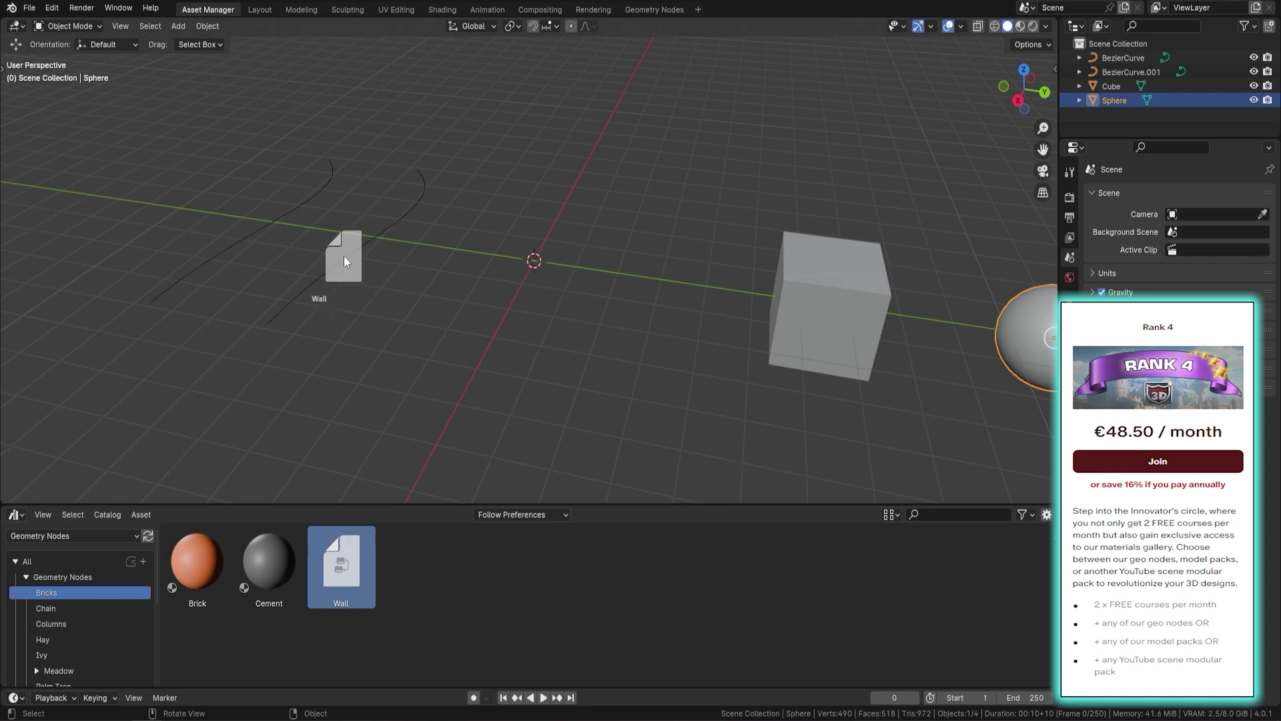
drag(344, 256, 346, 258)
Step: Apply the Chain node asset from the Chain catalog to the second Bezier curve
scroll(374, 273, down, 5)
middle_drag(442, 310, 497, 305)
middle_drag(546, 487, 576, 491)
click(48, 607)
drag(198, 564, 319, 347)
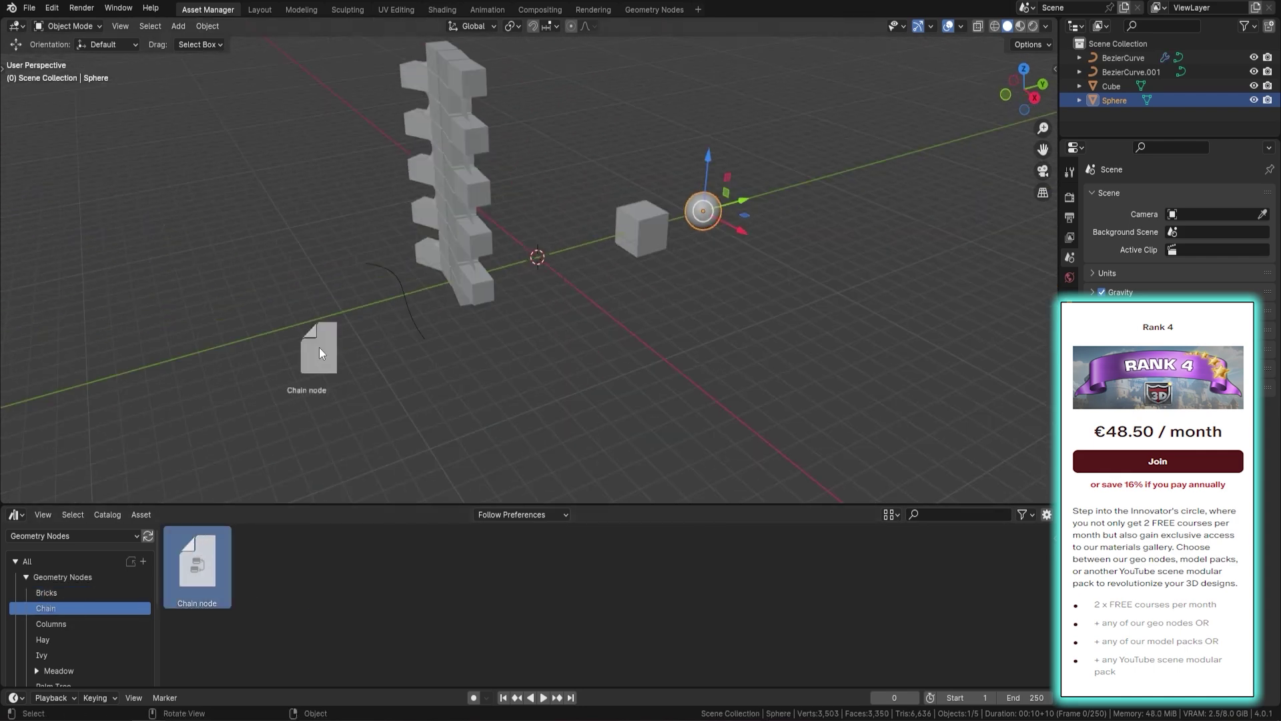
Step: Apply the Meadow node asset from the Meadow catalog's Node subcatalog to the sphere
click(37, 671)
scroll(74, 634, down, 3)
click(55, 601)
drag(196, 567, 414, 446)
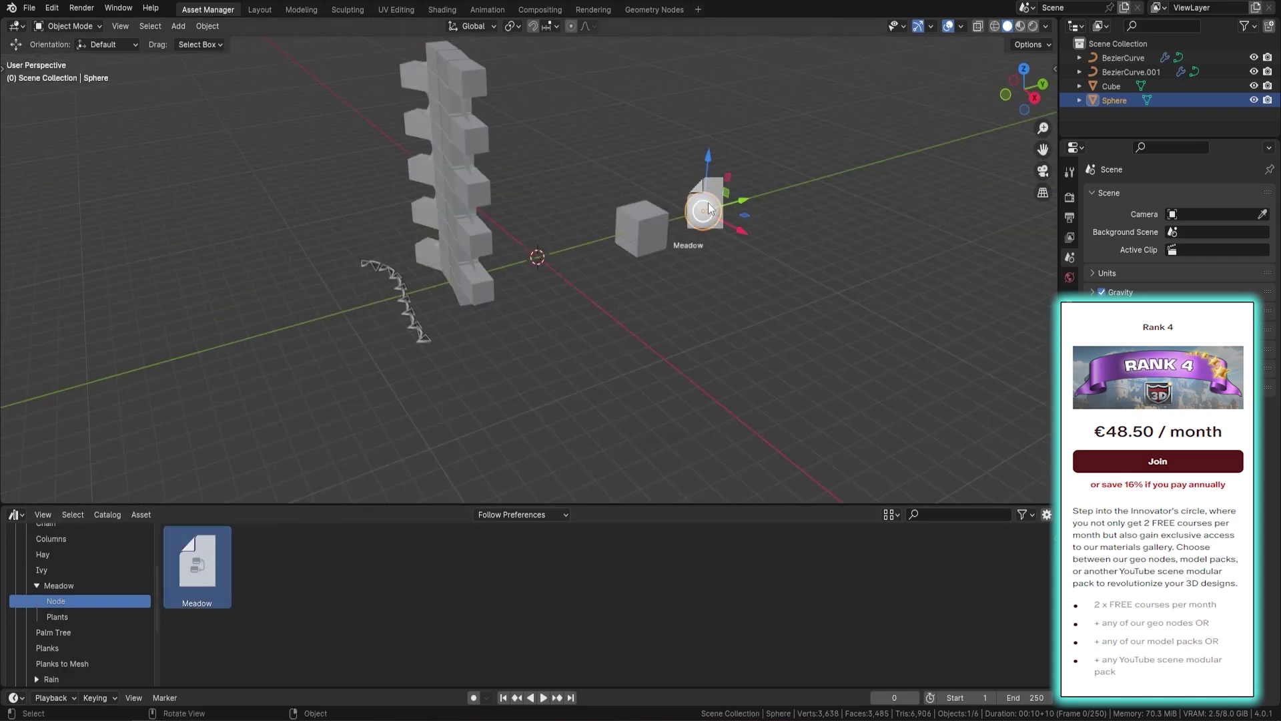
drag(709, 208, 709, 209)
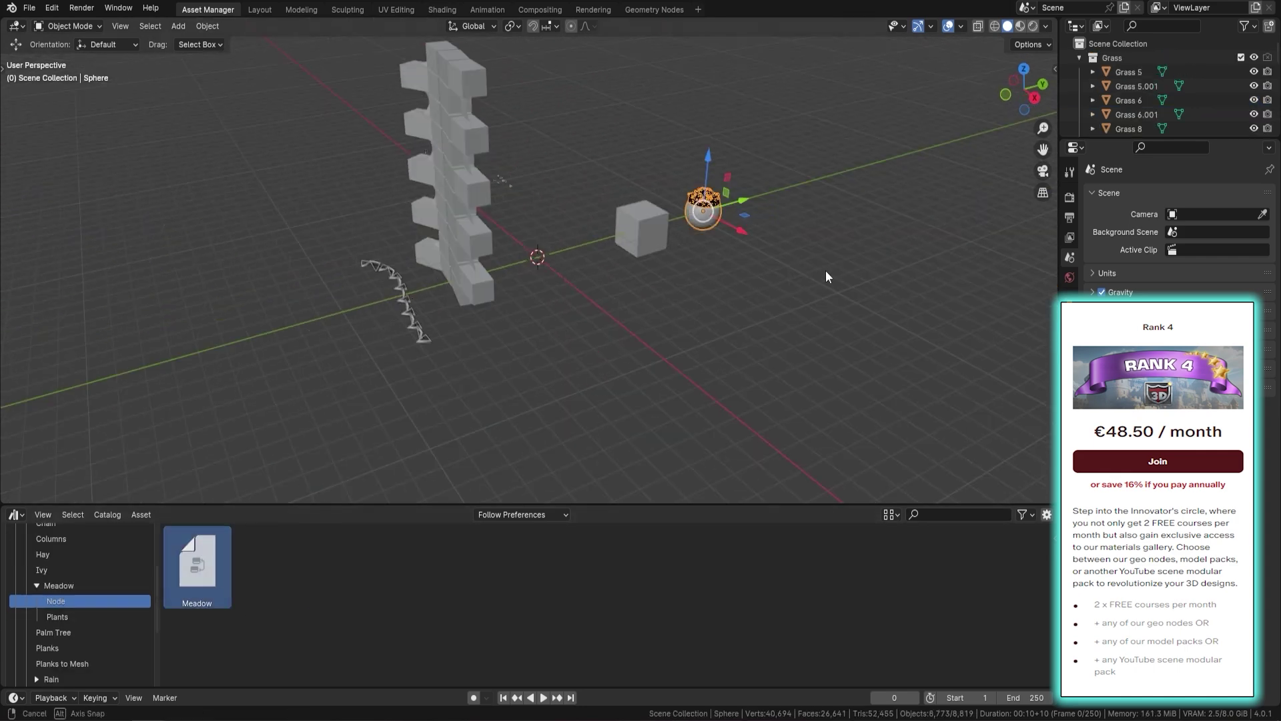
scroll(826, 271, up, 6)
middle_drag(826, 270, 527, 320)
click(427, 394)
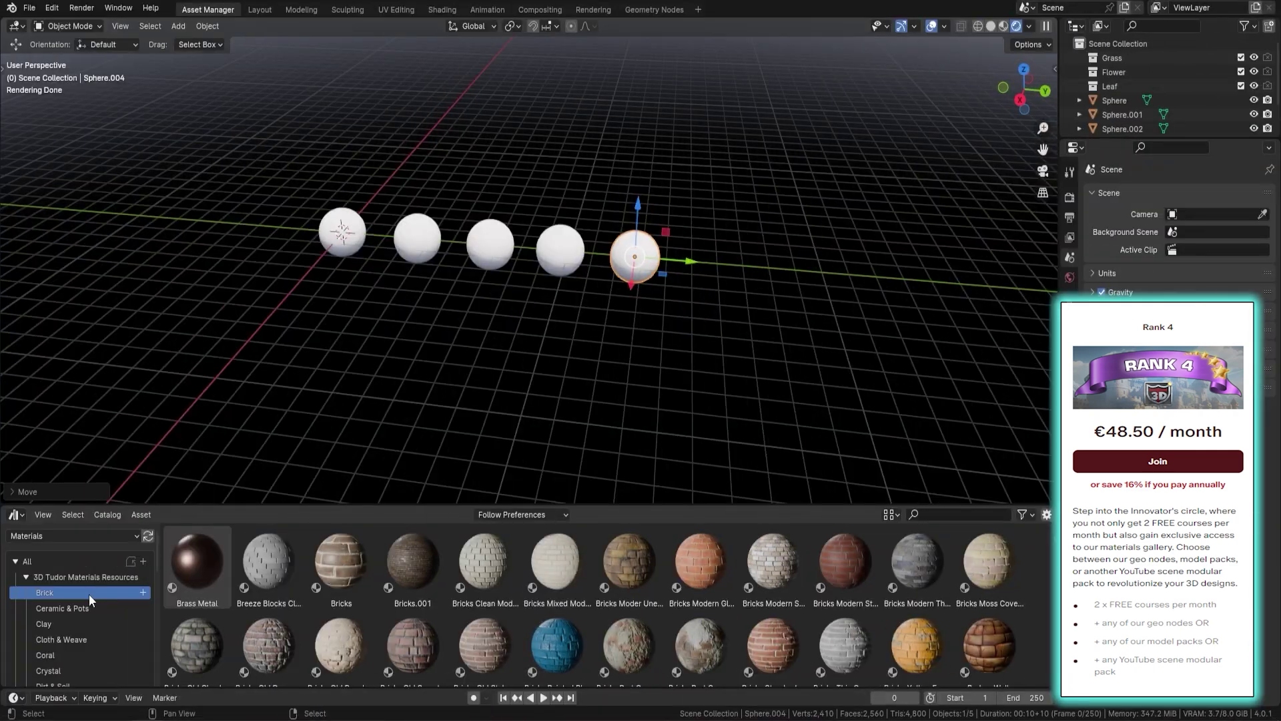
Step: Assign the Bricks material to the first sphere and the Weave material from the Cloth & Weave catalog to the second
drag(341, 563, 327, 294)
scroll(406, 259, up, 3)
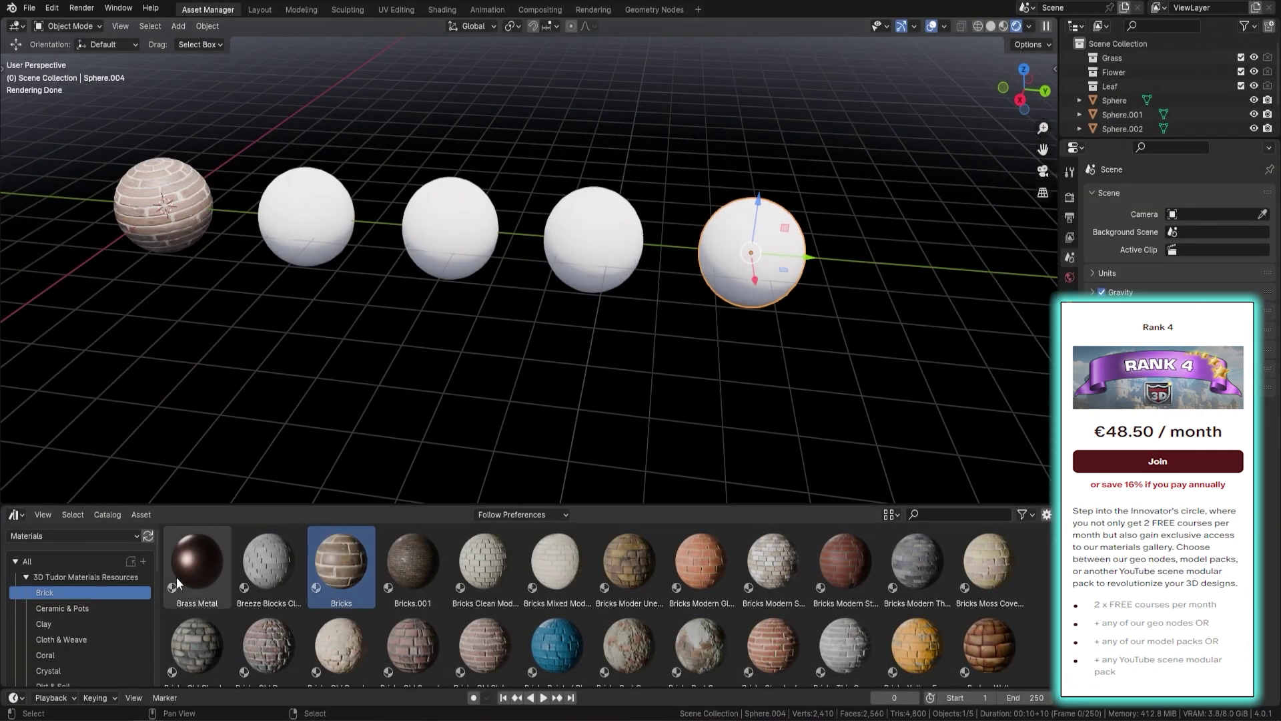
click(54, 639)
drag(845, 563, 307, 220)
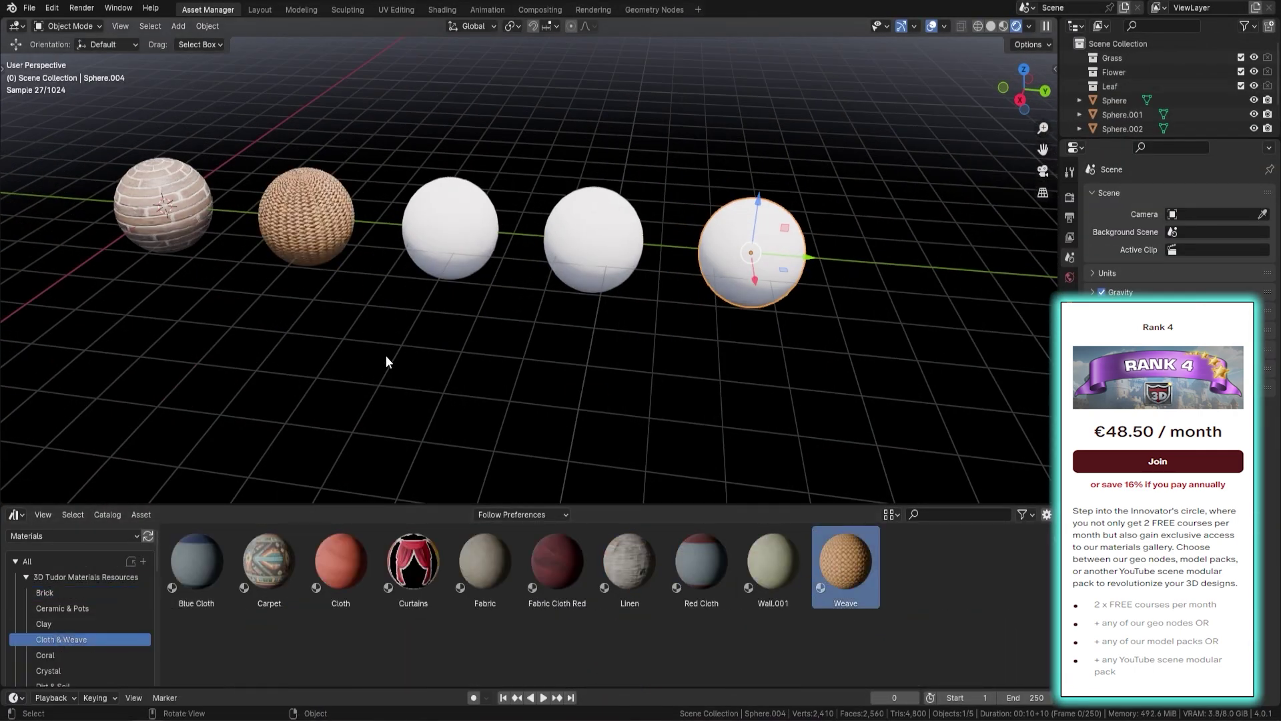
Step: Assign Gemstone White from the Crystal catalog to the third sphere and Water.001 from the Water & Ocean catalog to the fourth
scroll(74, 614, down, 2)
click(48, 613)
drag(346, 571, 454, 231)
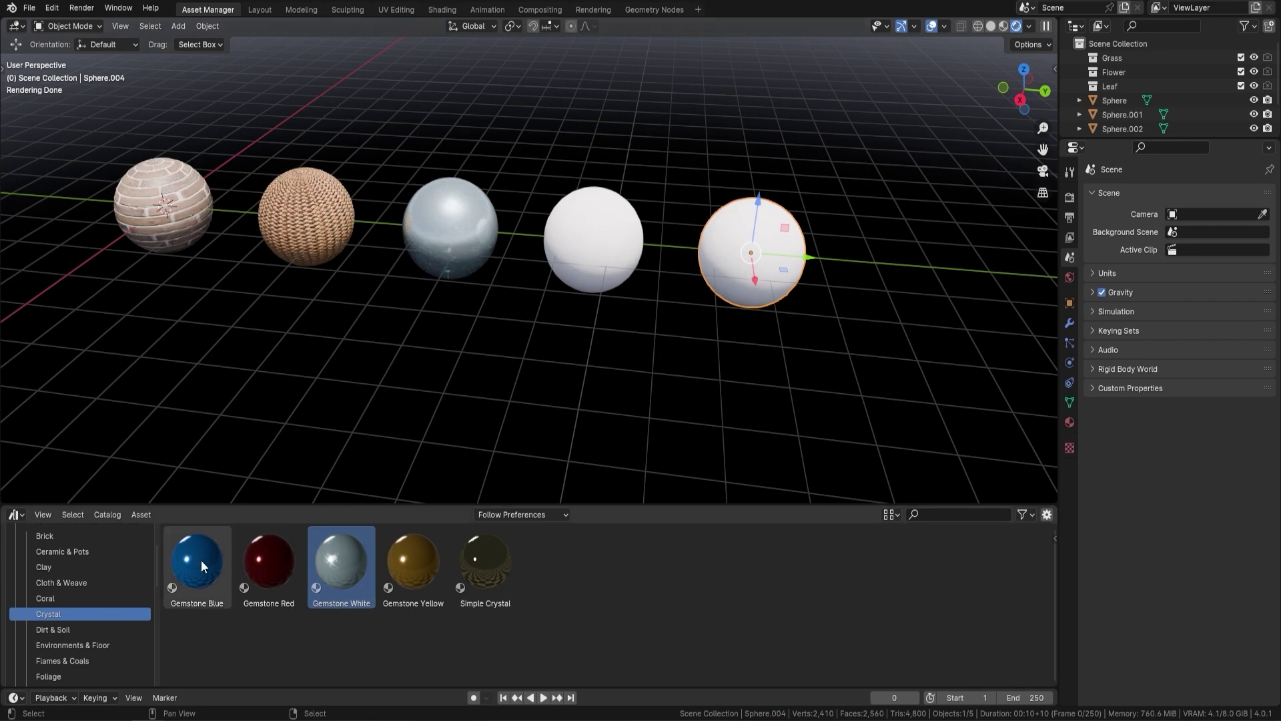
scroll(93, 643, down, 8)
click(74, 622)
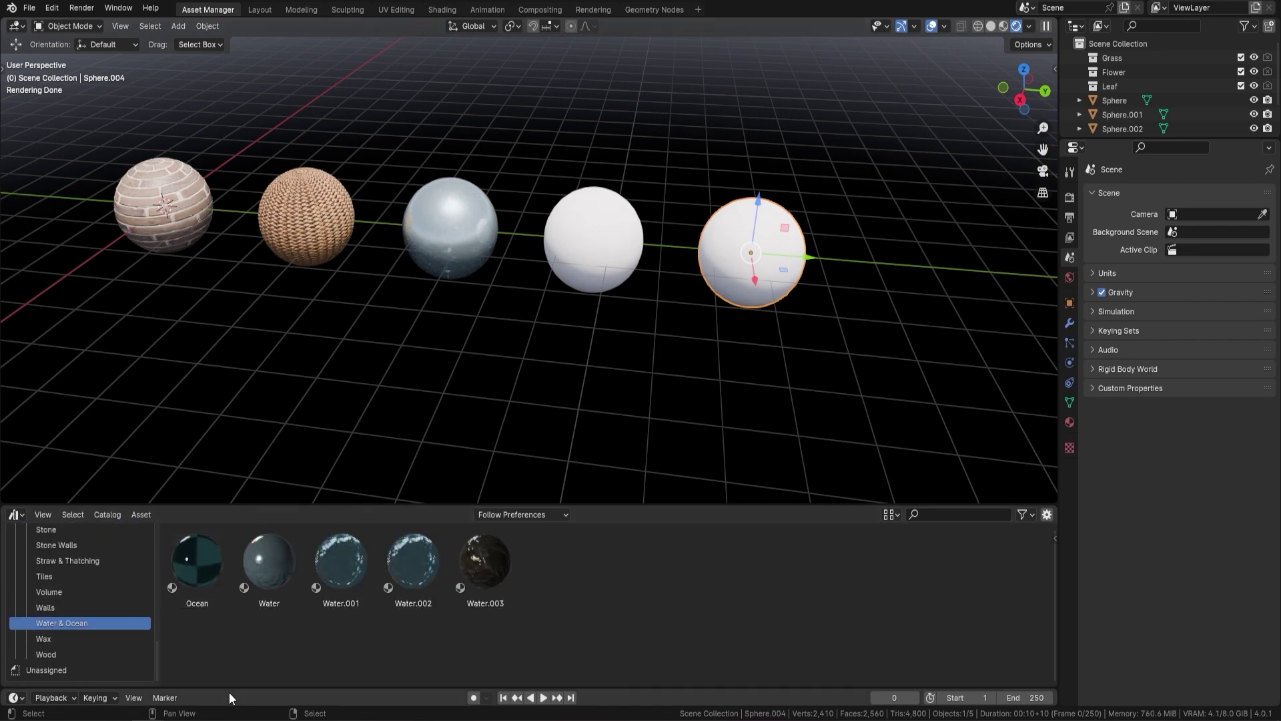
drag(341, 561, 582, 280)
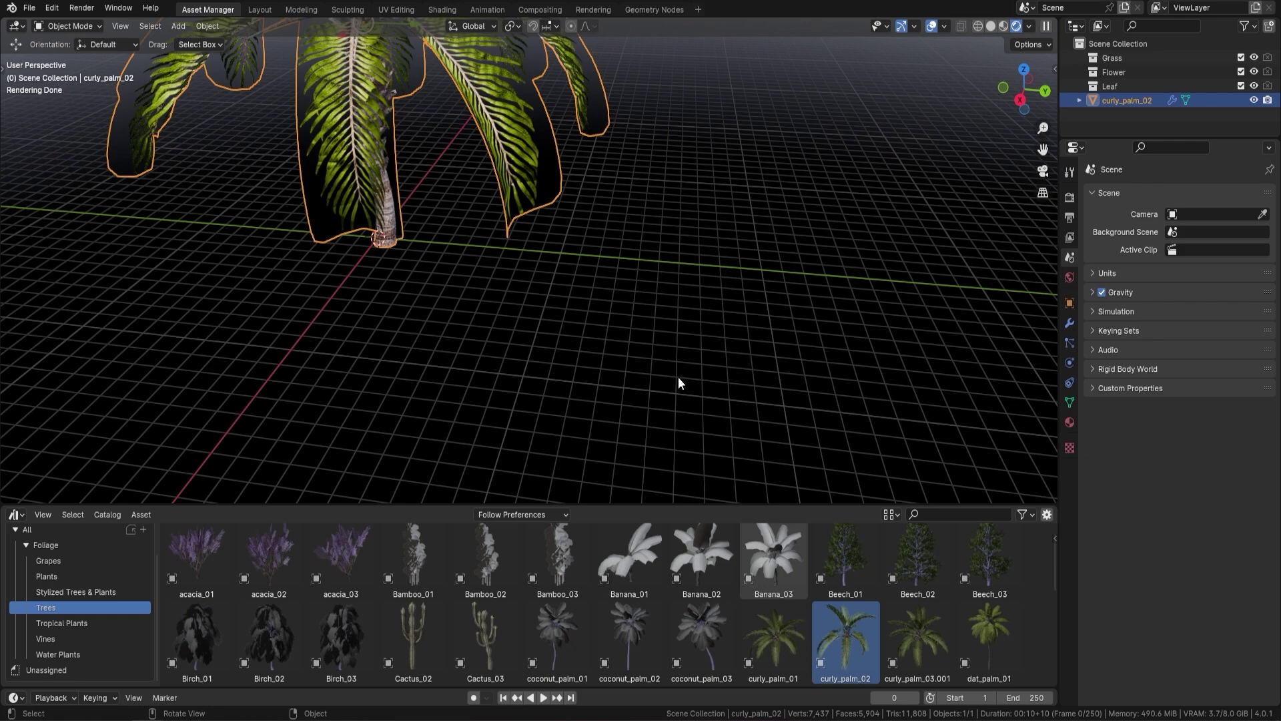
Step: Place the Beech_02 and acacia_02 assets from the Trees catalog in a row beside the curly palm
drag(917, 561, 667, 243)
scroll(747, 282, down, 4)
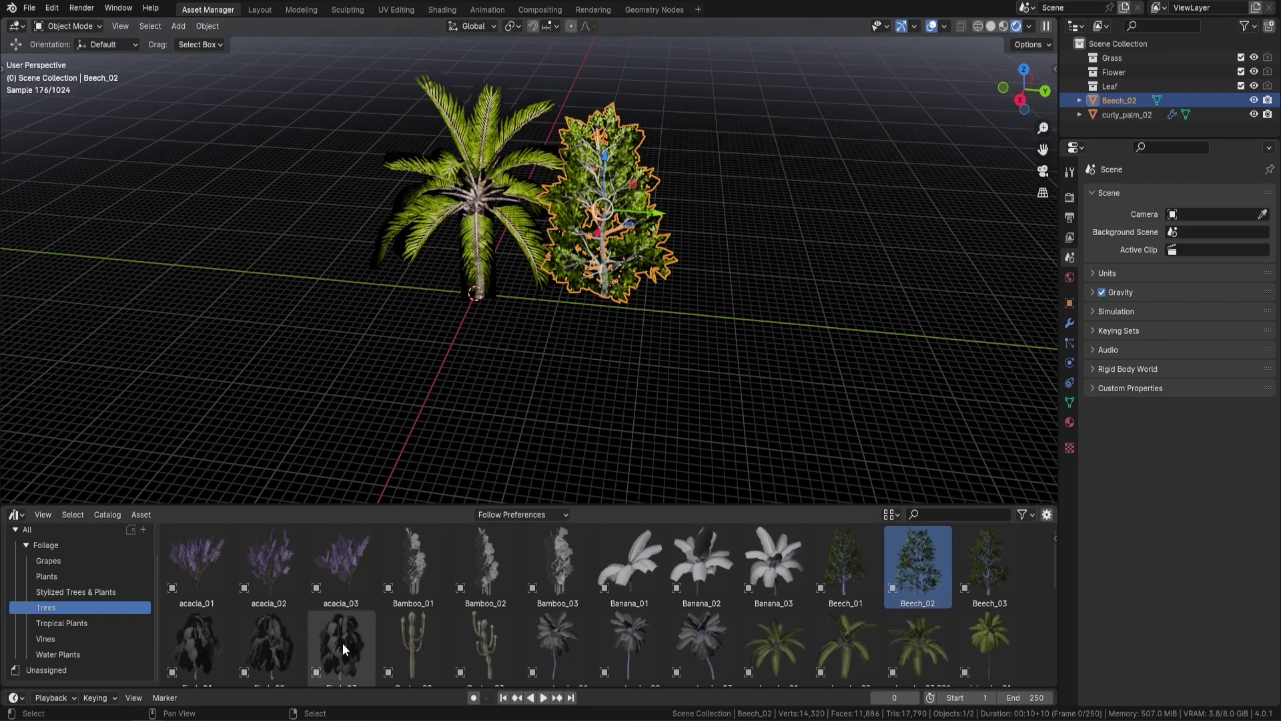
drag(269, 567, 747, 349)
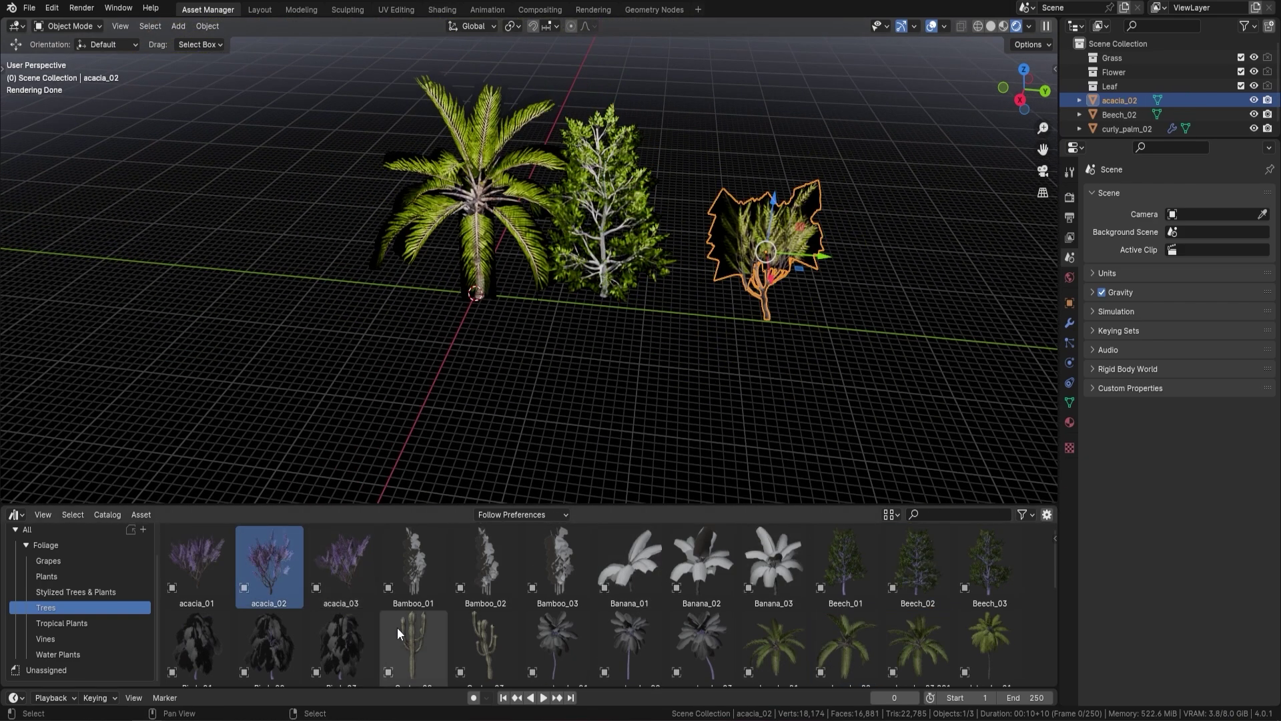
Step: Show the Water Plants catalog of the Foliage assets
click(70, 654)
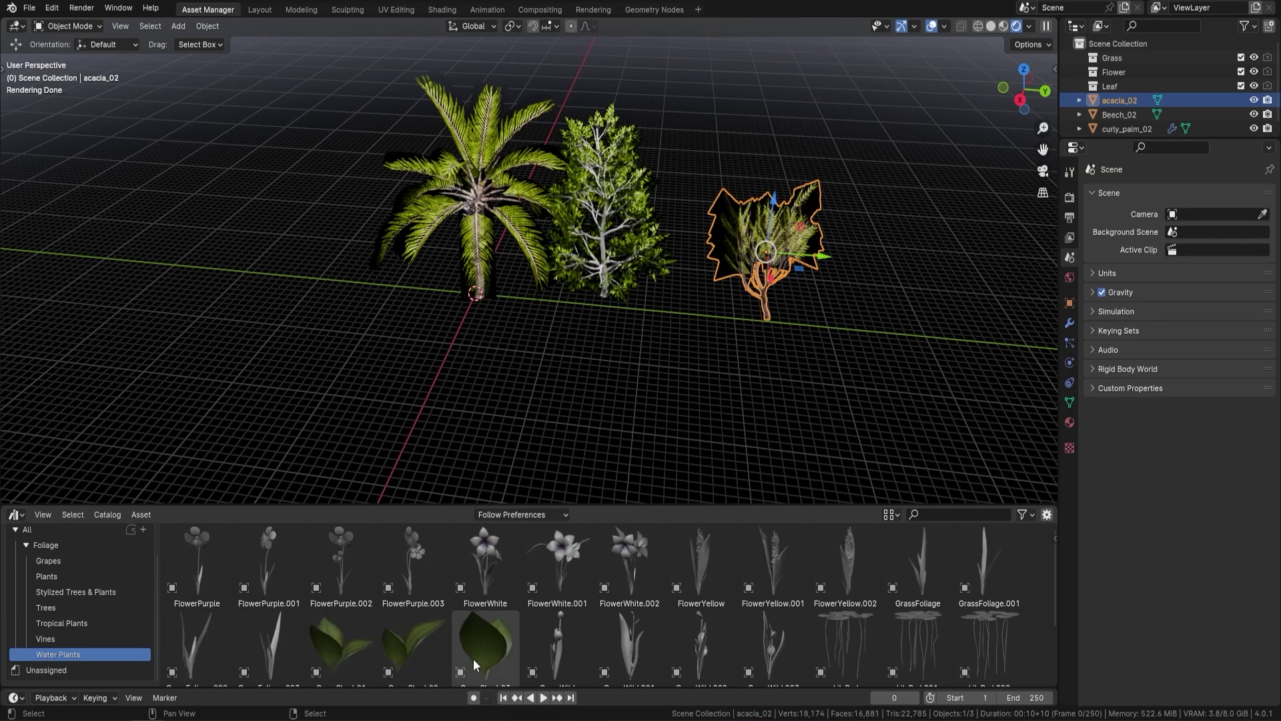
drag(510, 340, 510, 342)
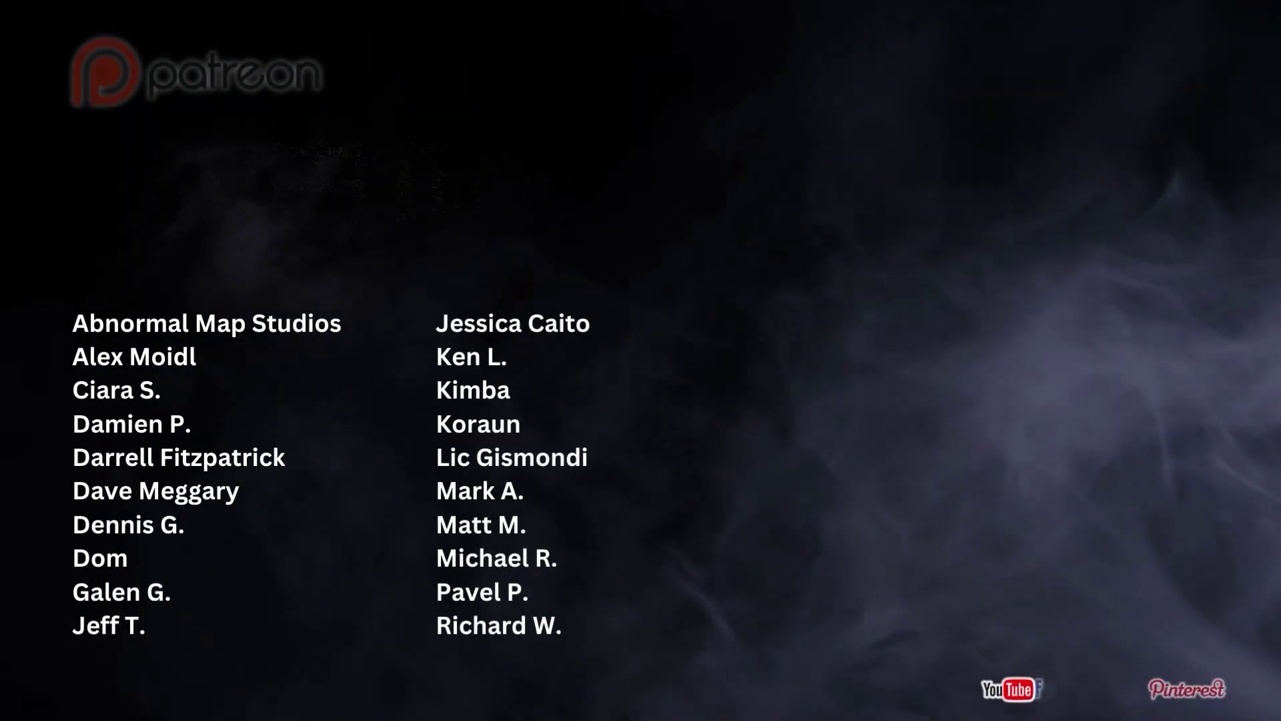